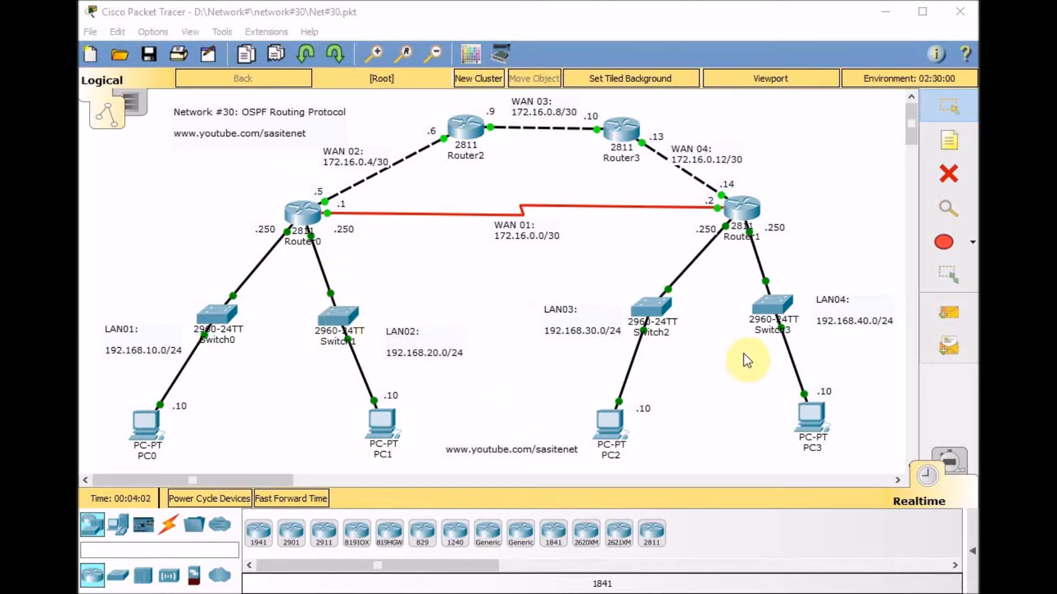
- Shift Switch3 slightly towards the LAN04 label and place the note "100 / 10 = 10" in the empty area beside Router3
left_click_drag(770, 304, 783, 305)
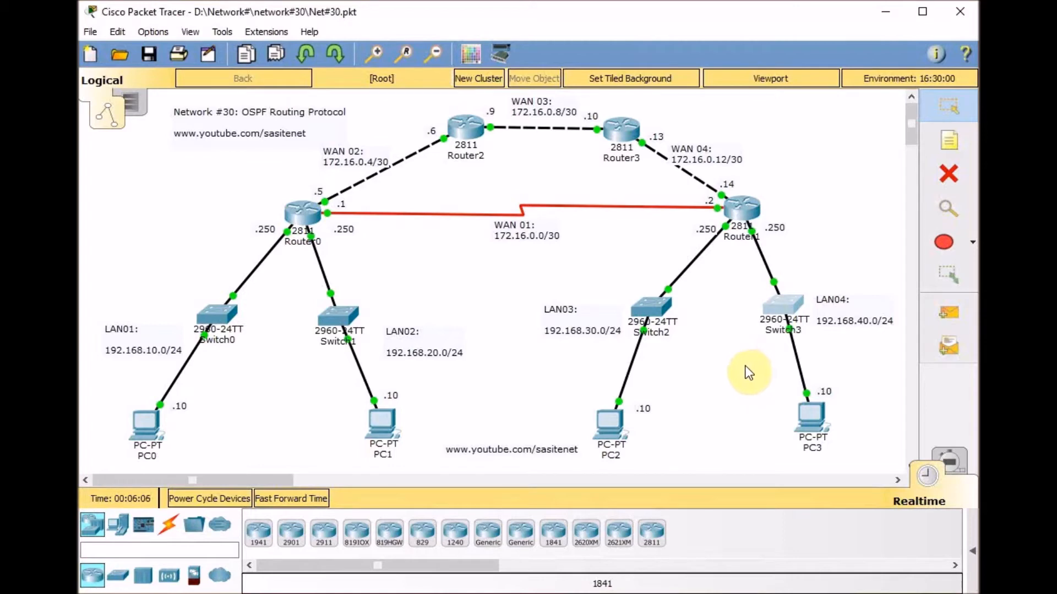
left_click(955, 132)
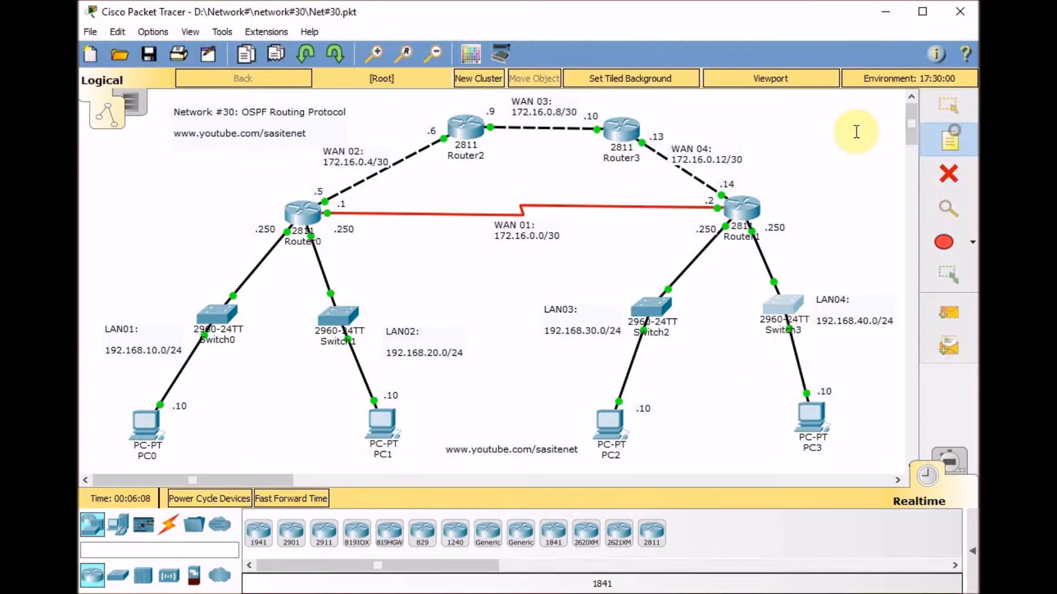
left_click(783, 130)
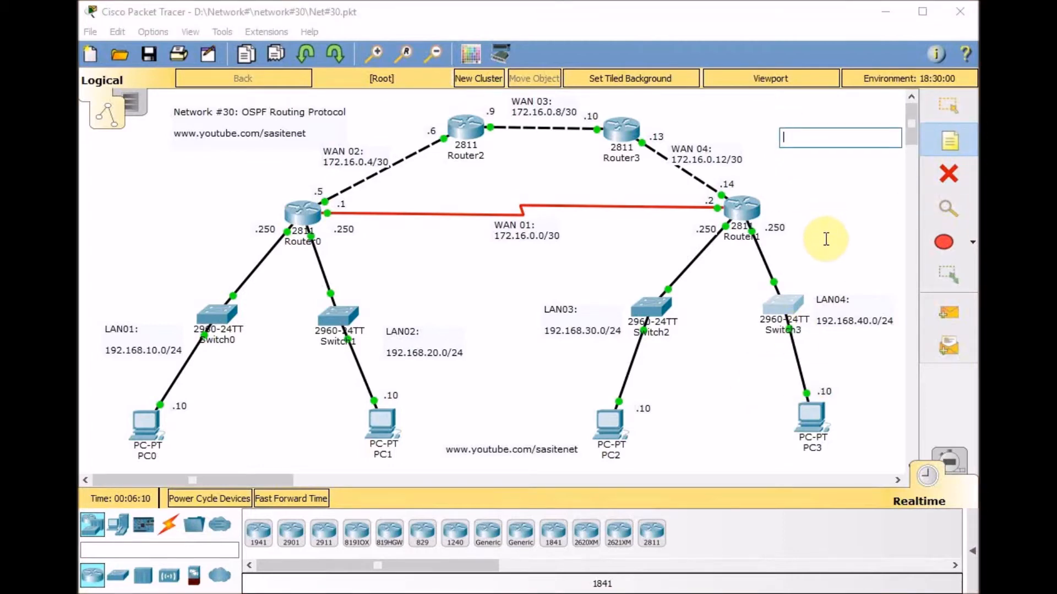
type("100 / /")
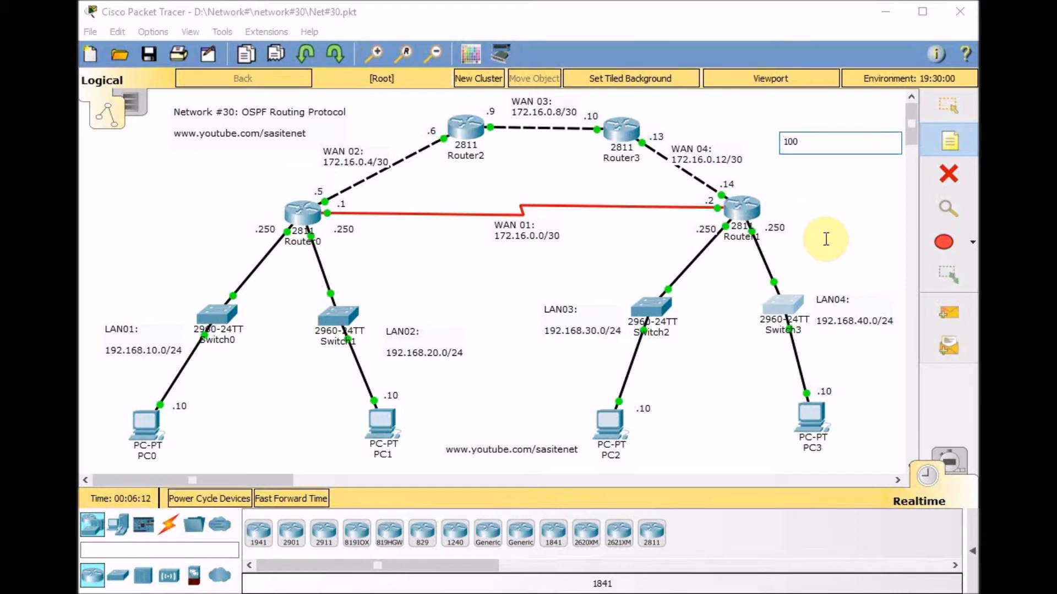
key("BackSpace")
type("10 = 10")
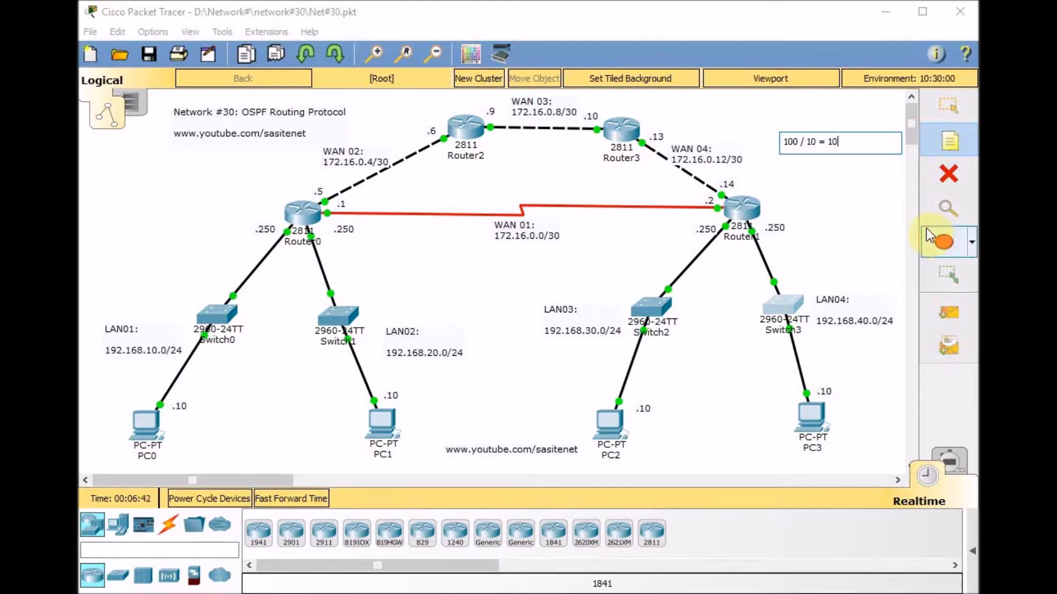
left_click(840, 182)
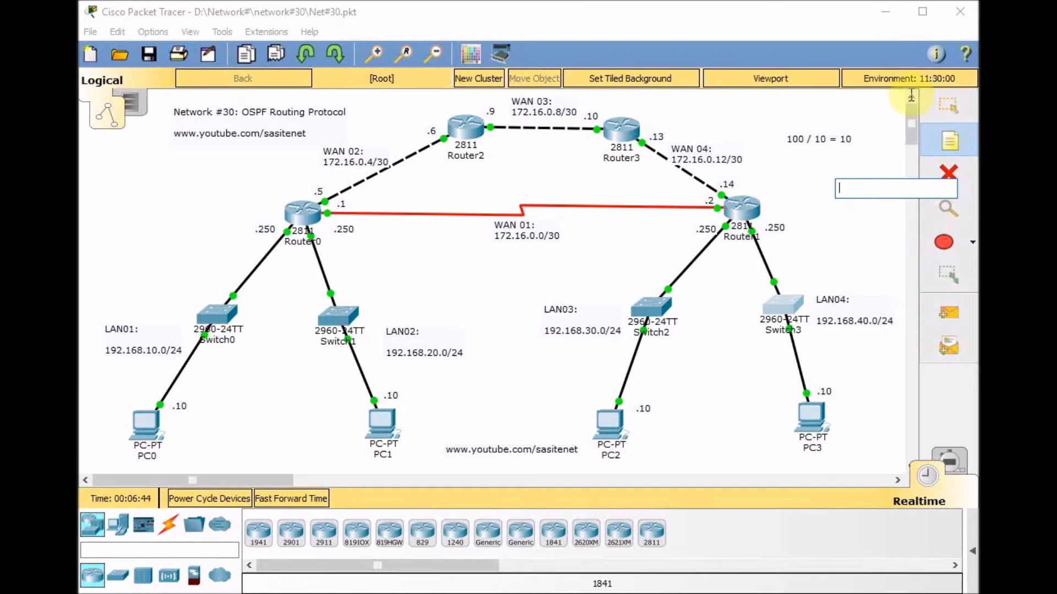
left_click(932, 102)
scroll(770, 190, "down", 1)
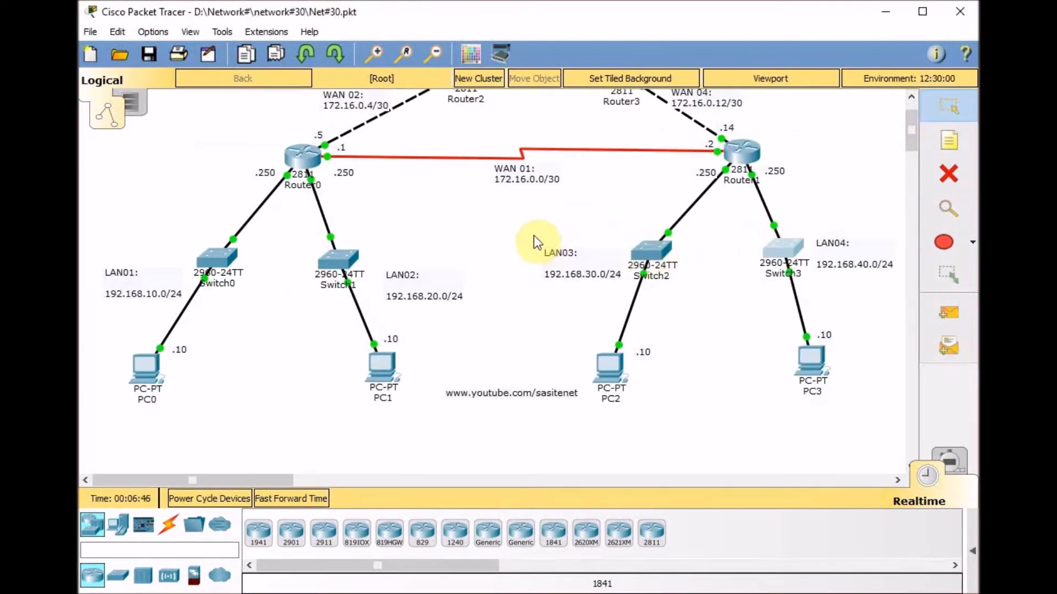
scroll(478, 229, "up", 1)
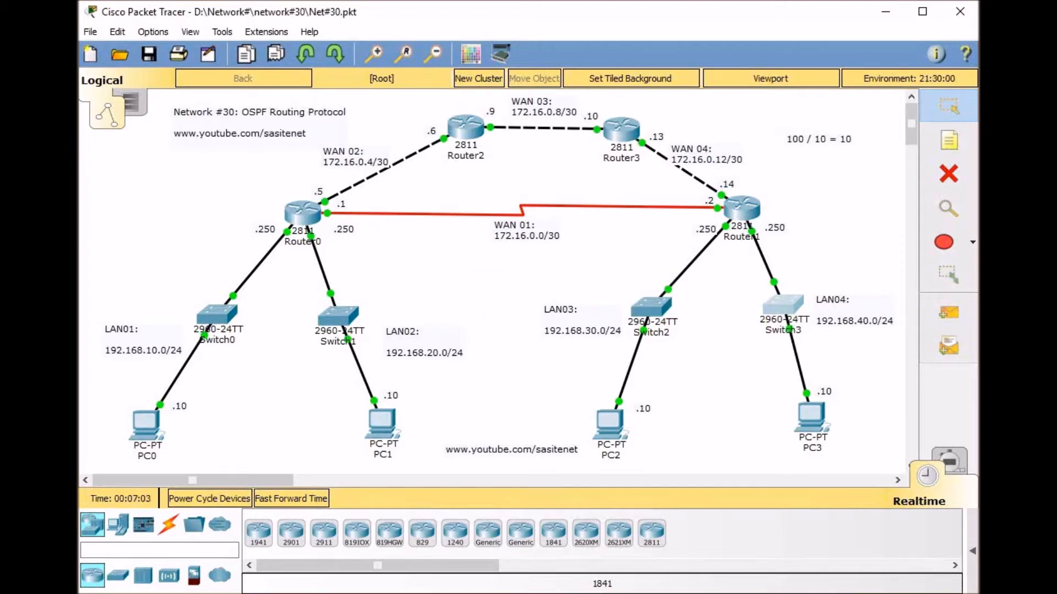
- Open Router0's command line, enter privileged mode and display its IP routing table with "sh ip route"
left_click(304, 223)
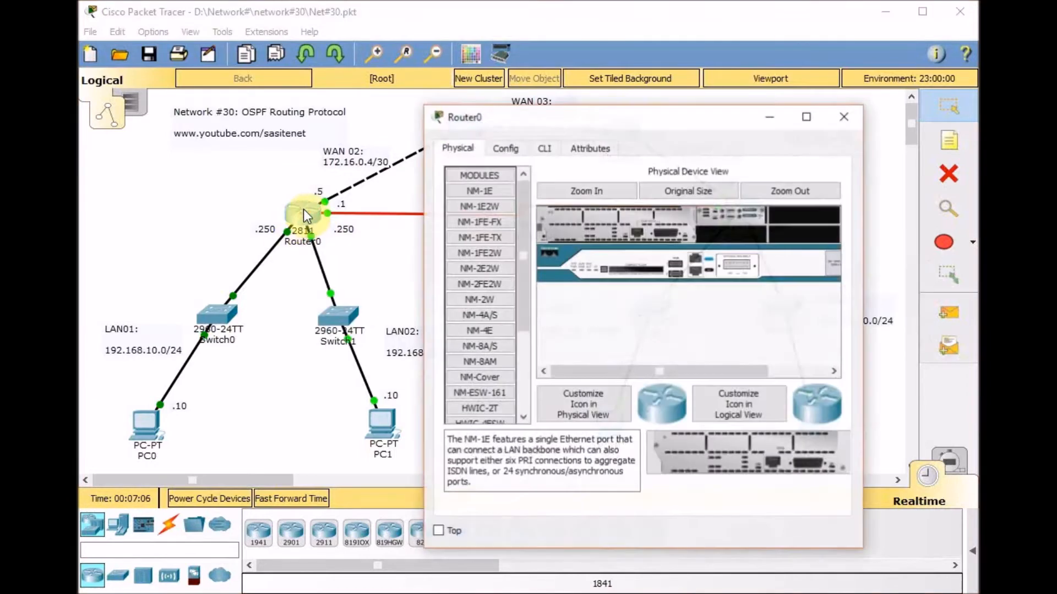
left_click(446, 148)
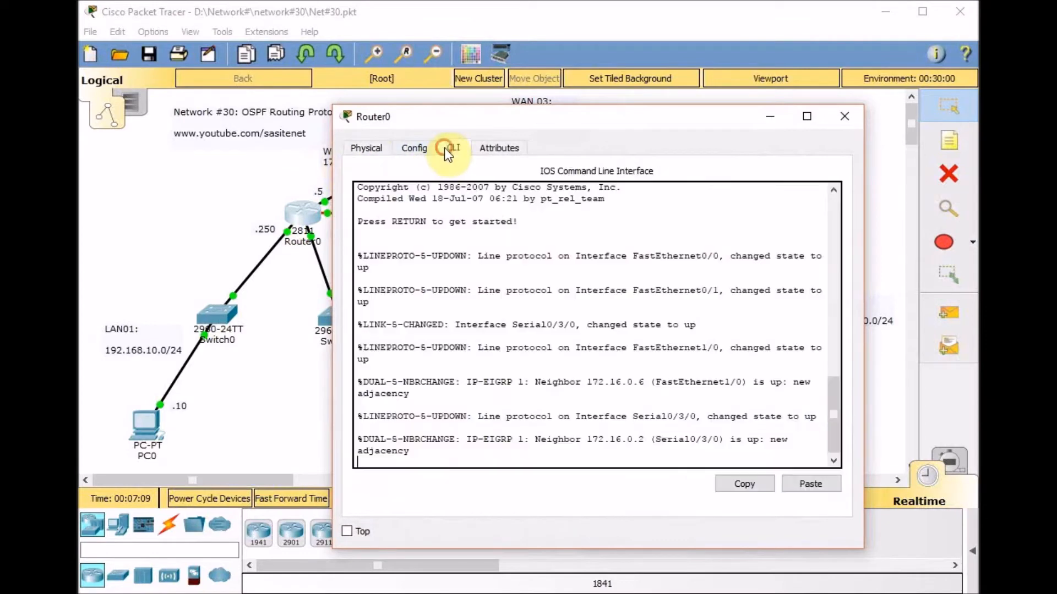
key("Return")
key("Return")
type("en")
key("Return")
type("sh ip route")
key("Return")
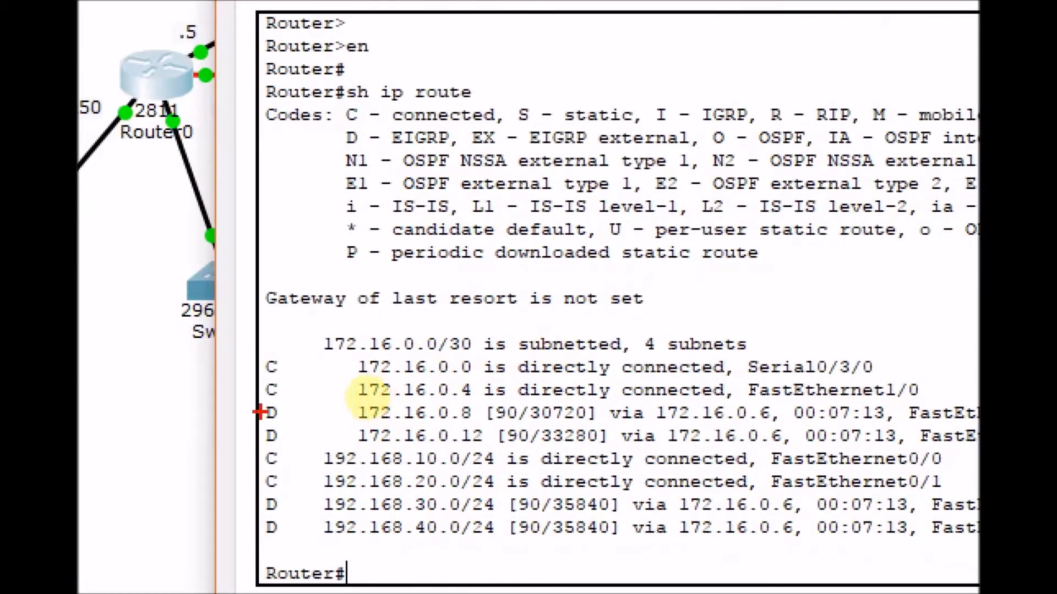
mouse_move(266, 425)
left_mouse_down()
mouse_move(280, 424)
mouse_move(274, 447)
mouse_move(286, 447)
left_mouse_up()
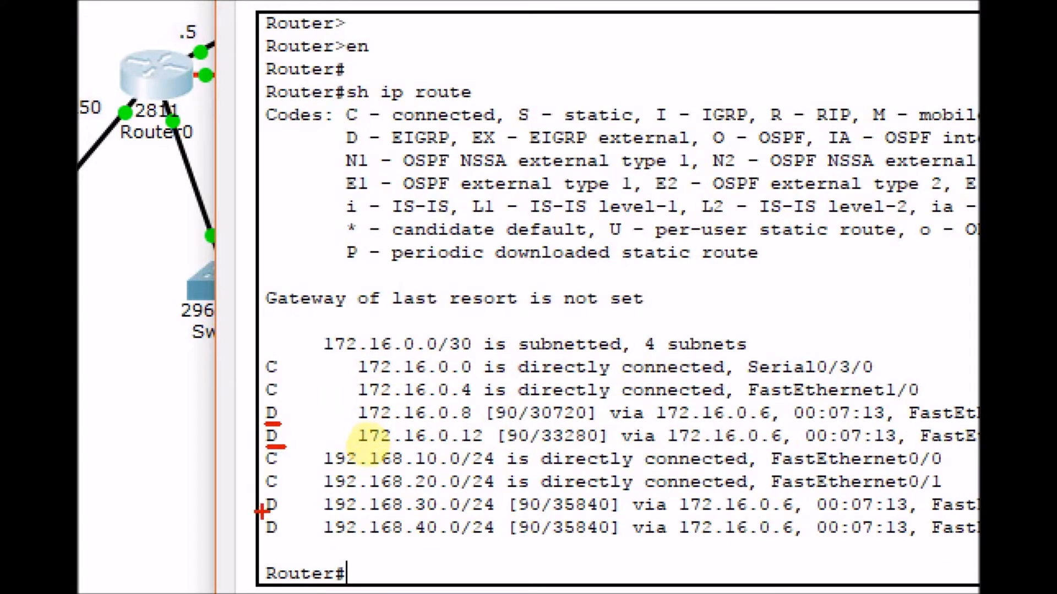
mouse_move(263, 515)
left_mouse_down()
mouse_move(284, 515)
mouse_move(290, 542)
left_mouse_up()
left_click_drag(347, 145, 374, 151)
key("Escape")
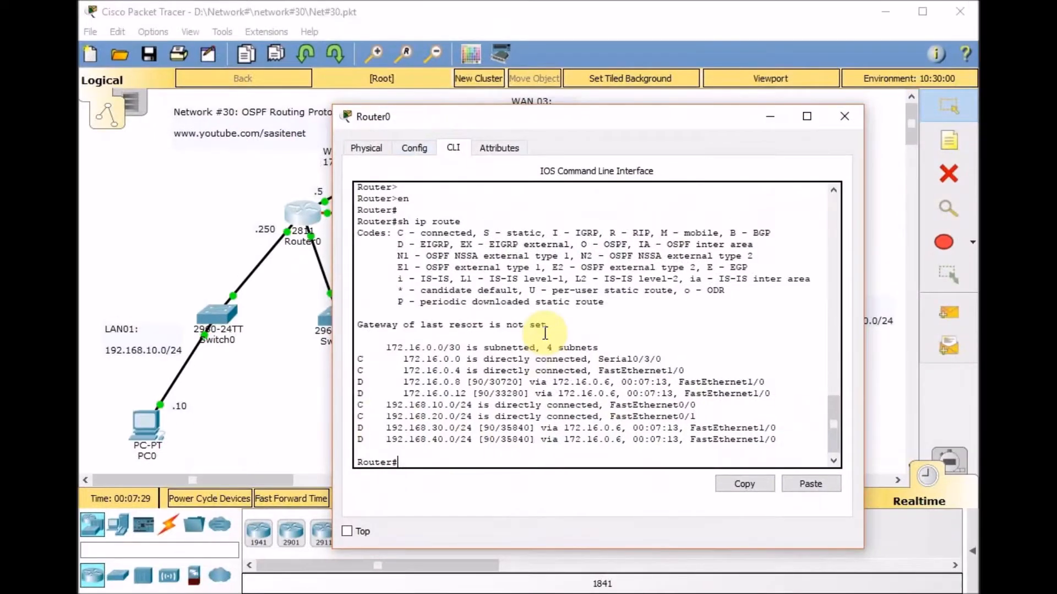
- Ping 192.168.30.10 and 192.168.40.10 from Router0 to test reachability of the LAN03 and LAN04 PCs
type("ping 192.168.30.10")
key("Return")
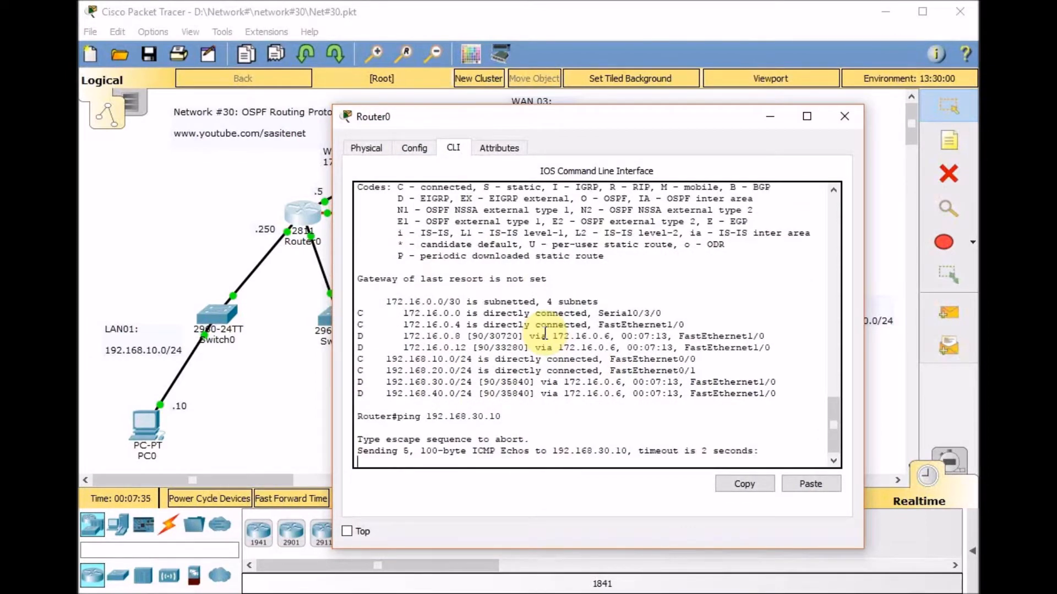
key("Up")
key("Left")
key("Left")
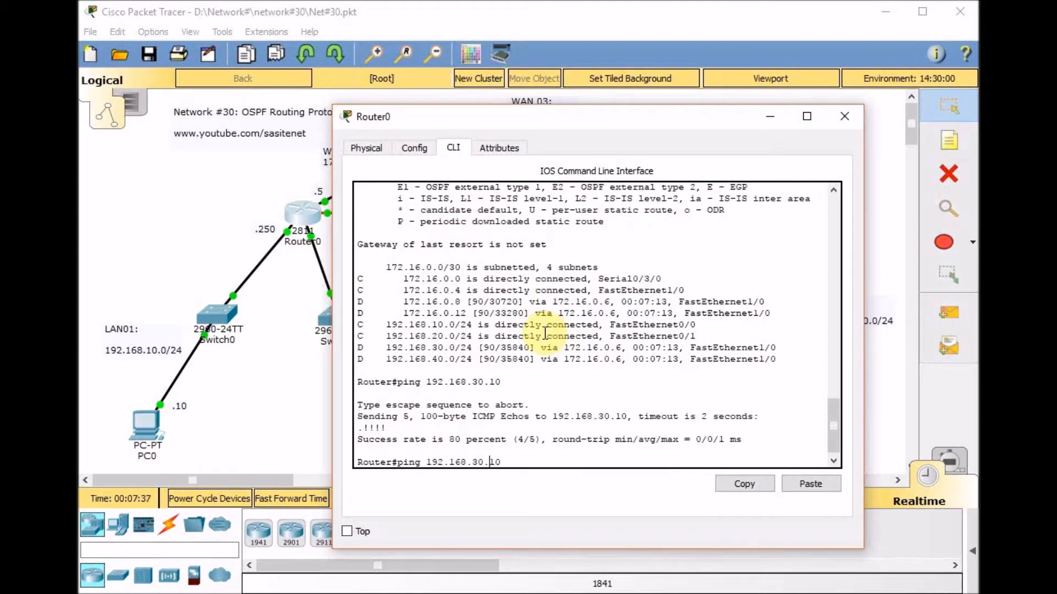
key("BackSpace")
type("4")
key("Return")
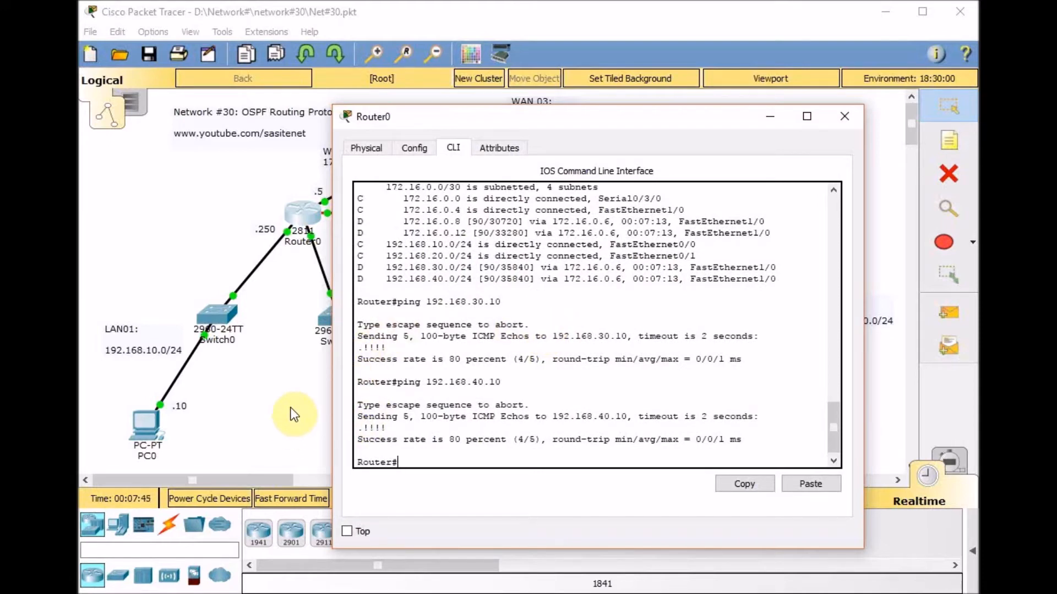
- Display Router0's running configuration, page through to its routing protocol sections and return to the prompt
type("sh run")
key("Return")
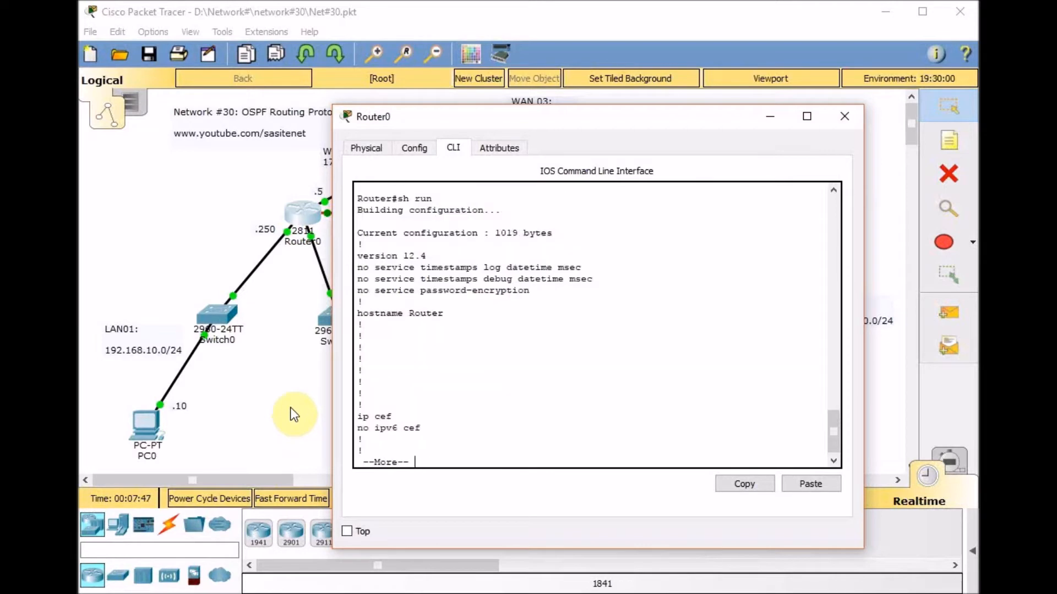
key("space")
key("space")
key("space")
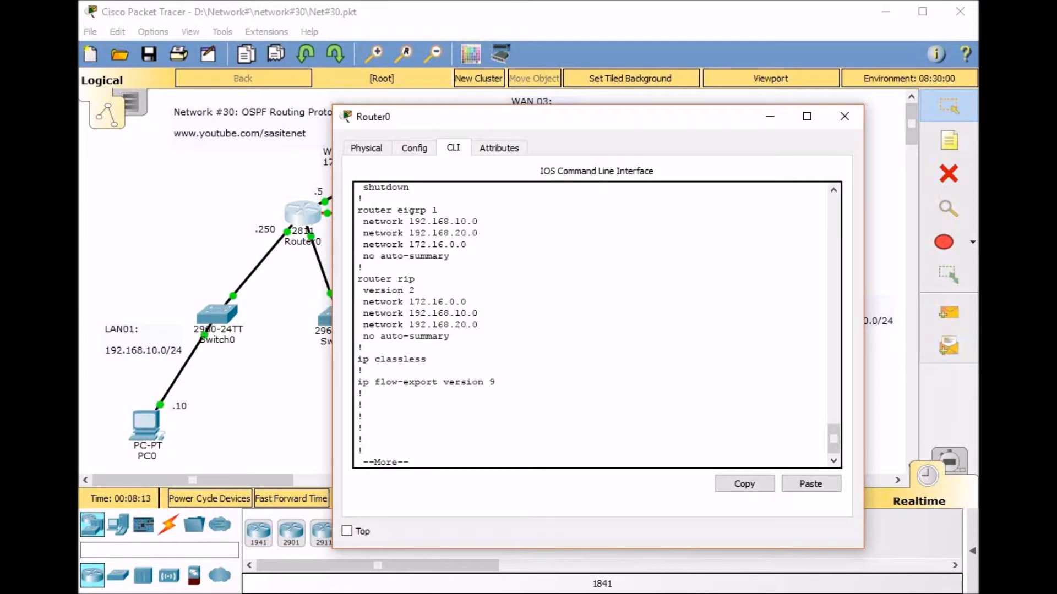
left_click(671, 330)
key("q")
key("Return")
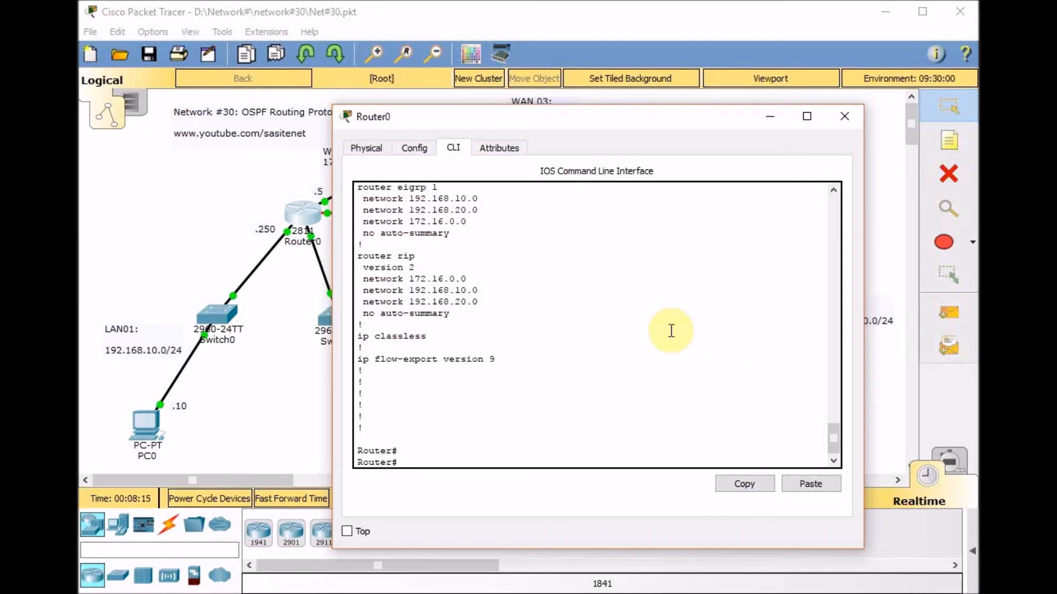
- Enter global configuration mode on Router0 and remove RIP with "no router rip"
type("conf t")
key("Return")
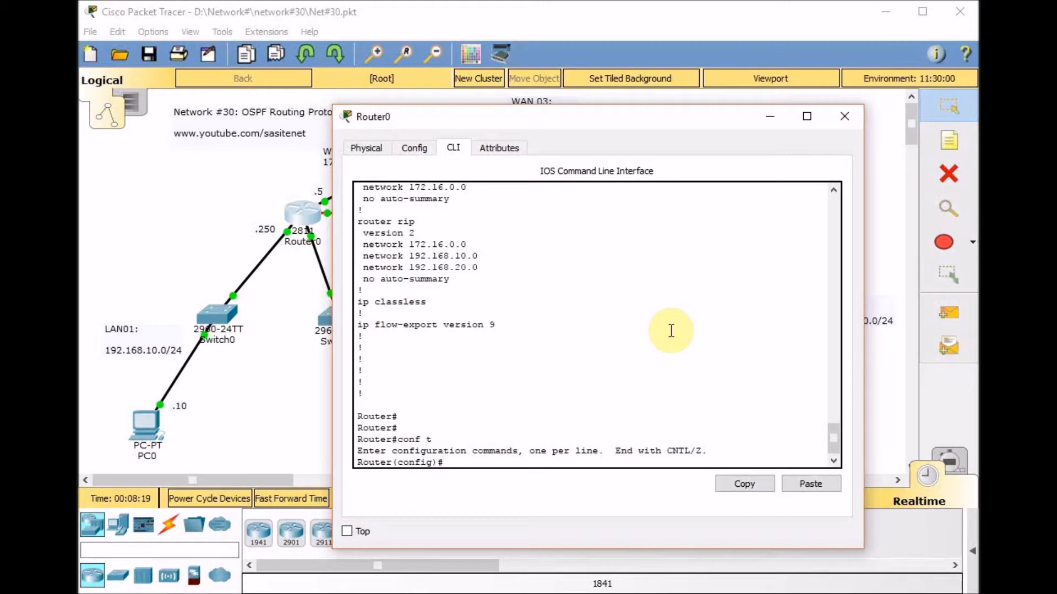
type("no rou")
key("Tab")
type("rip")
key("Tab")
key("Return")
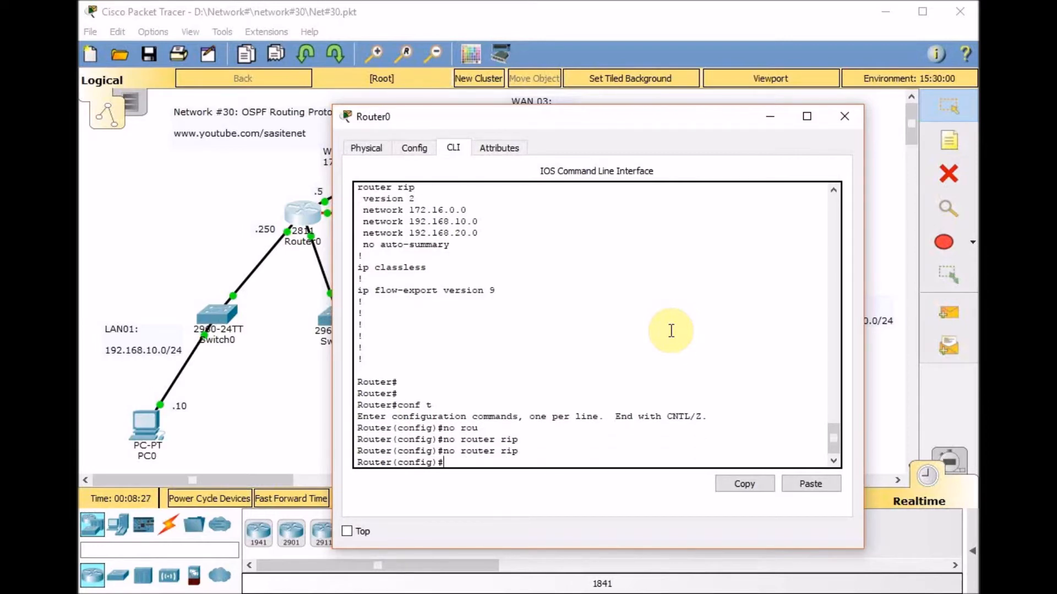
- Remove EIGRP process 1 from Router0 with "no router eigrp 1"
type("no rou")
key("Tab")
type("ei")
key("Tab")
type("1")
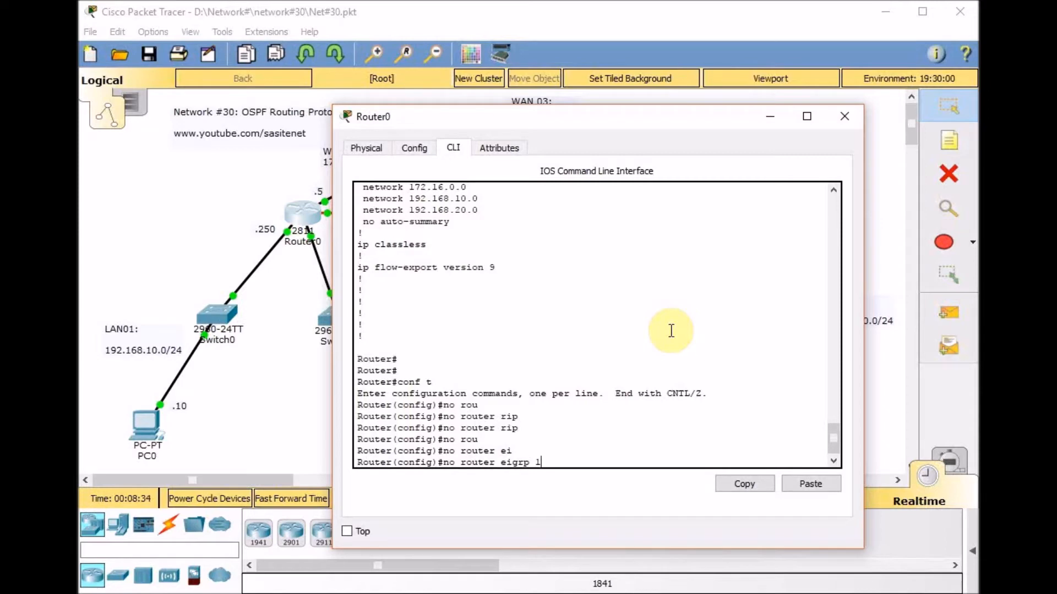
key("Return")
- Display Router0's IP routing table from configuration mode with "do sh ip route"
type("do sh ip rout")
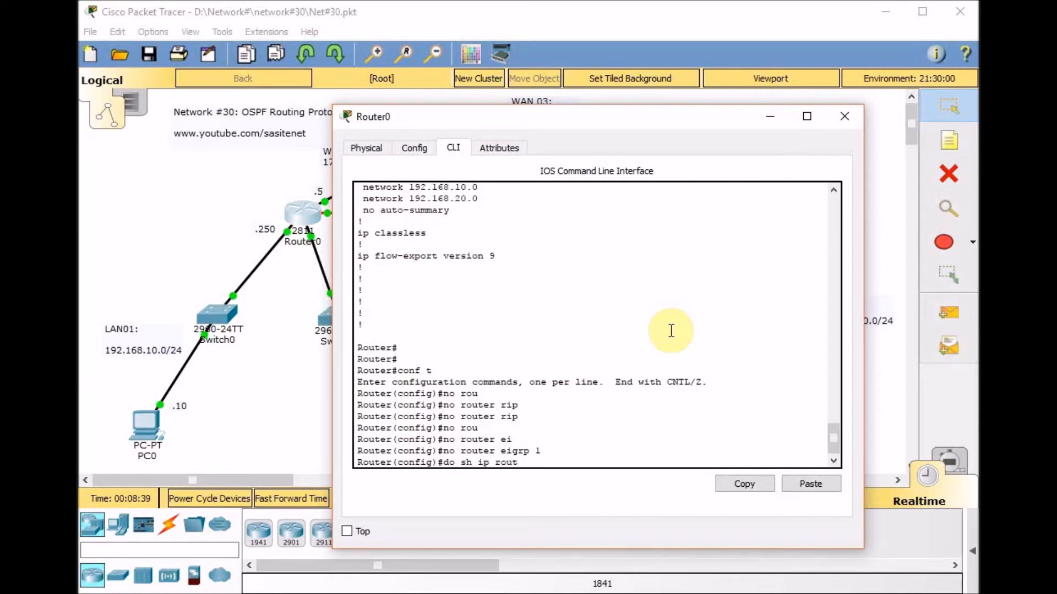
type("e")
key("Return")
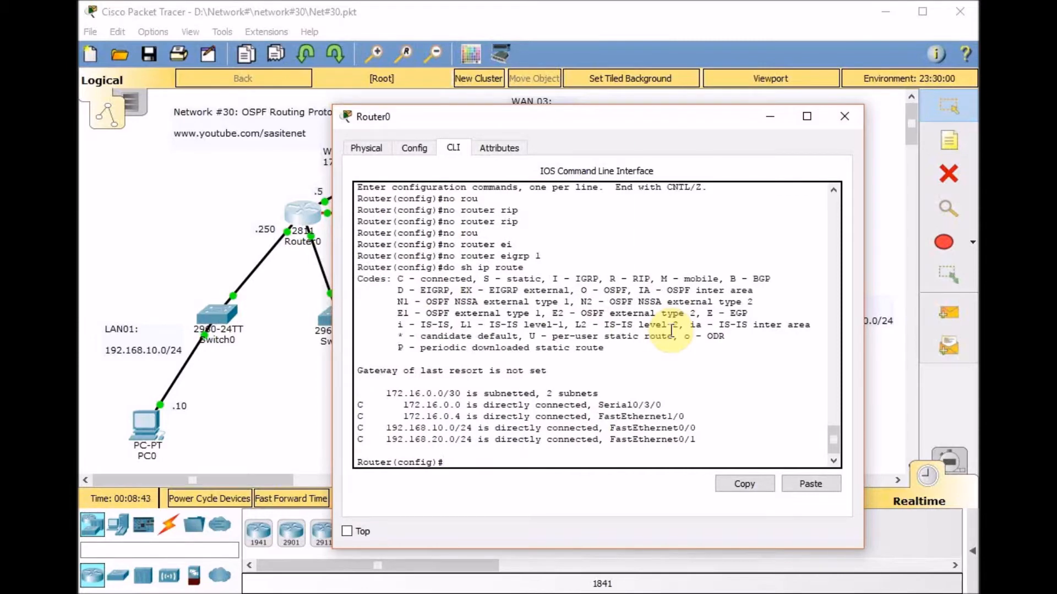
- Open Router1's command line in a widened device window and enter privileged mode
left_click(263, 383)
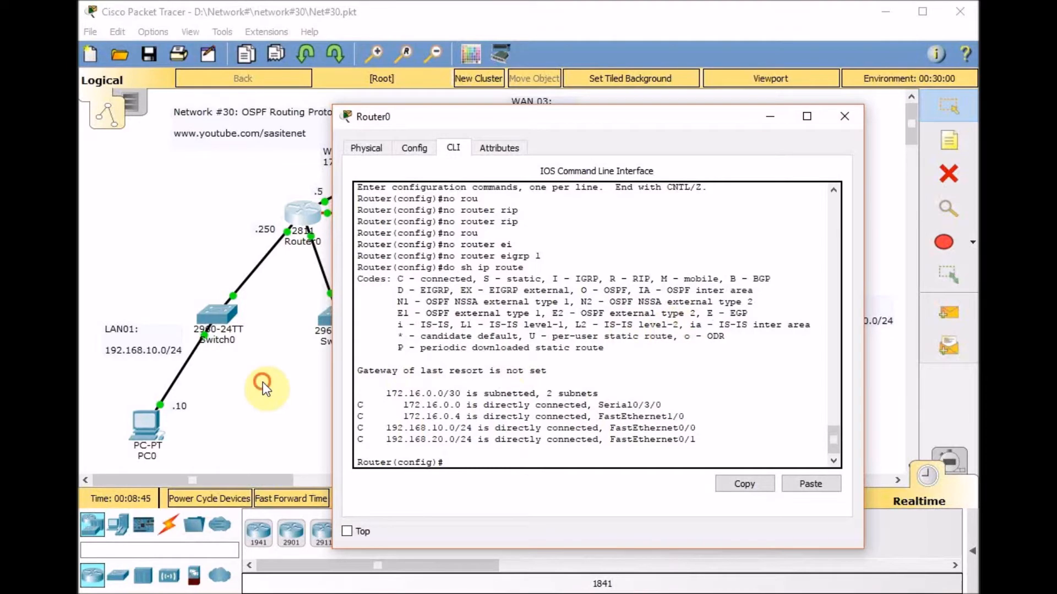
left_click(744, 204)
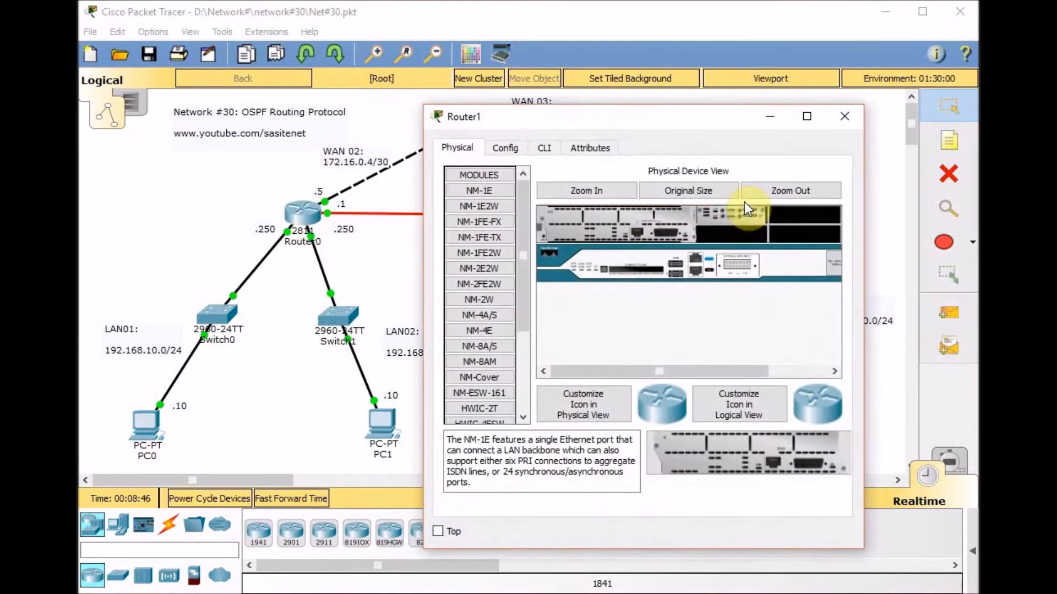
left_click_drag(424, 235, 328, 235)
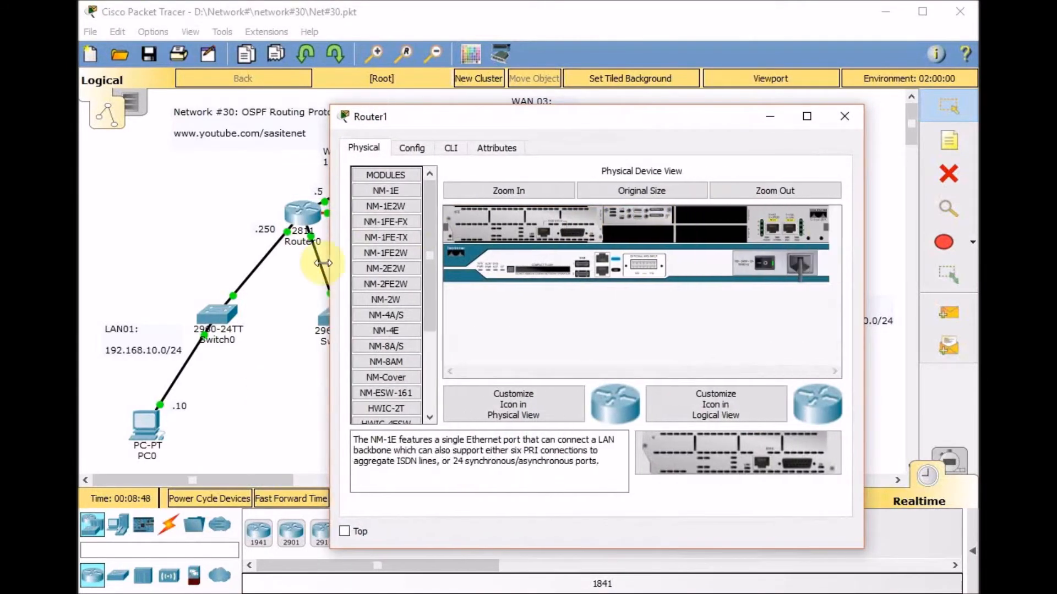
left_click(450, 150)
key("Return")
key("Return")
key("Return")
type("en")
key("Return")
key("Return")
key("Return")
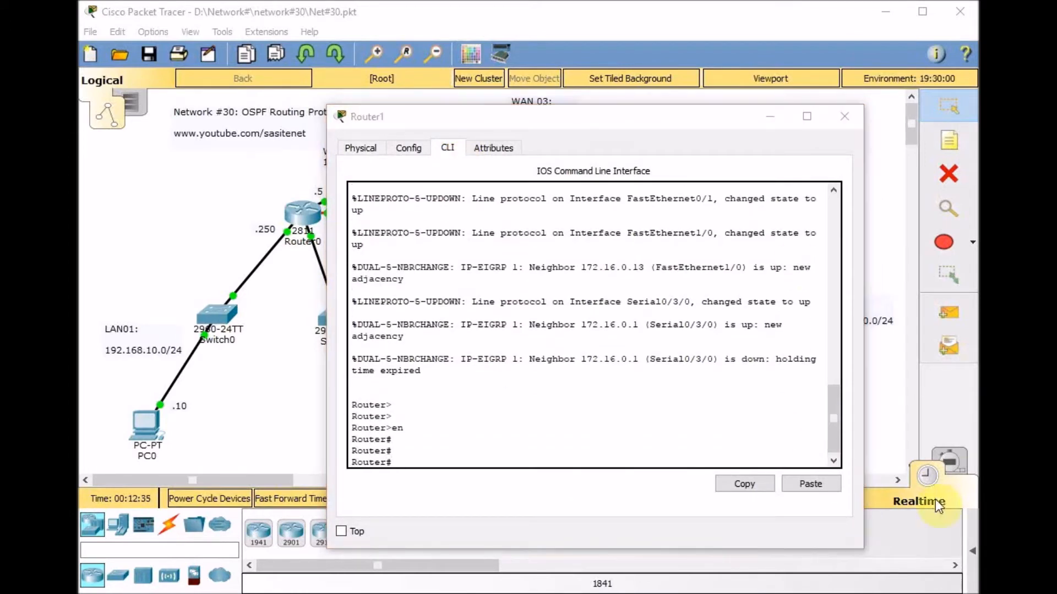
- Display Router1's IP routing table with "sh ip route"
left_click(612, 358)
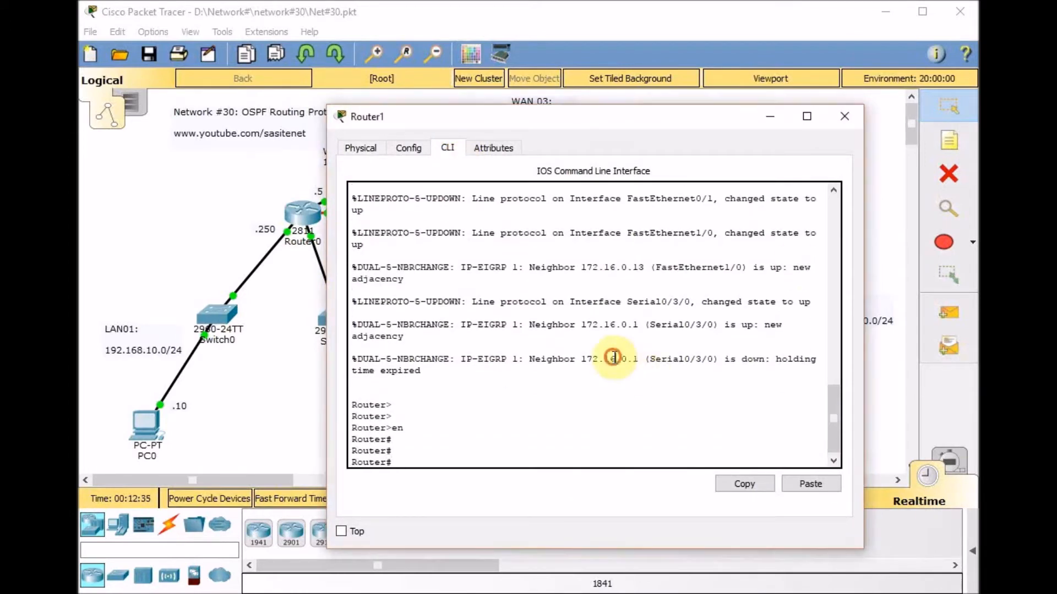
type("sh ip route")
key("Return")
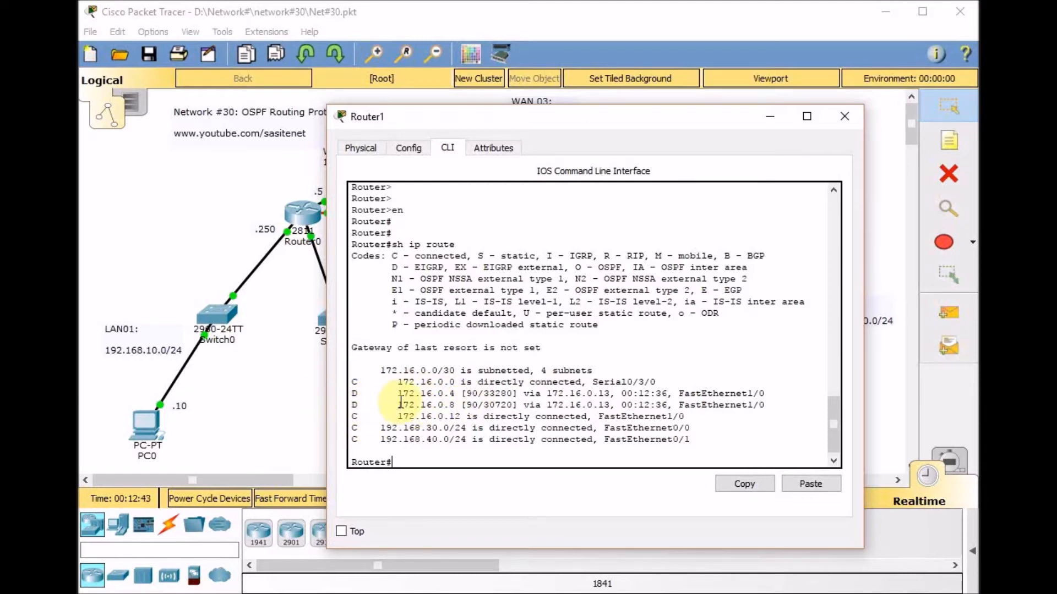
- Enter global configuration mode on Router1 and remove RIP with "no router rip"
type("conf t")
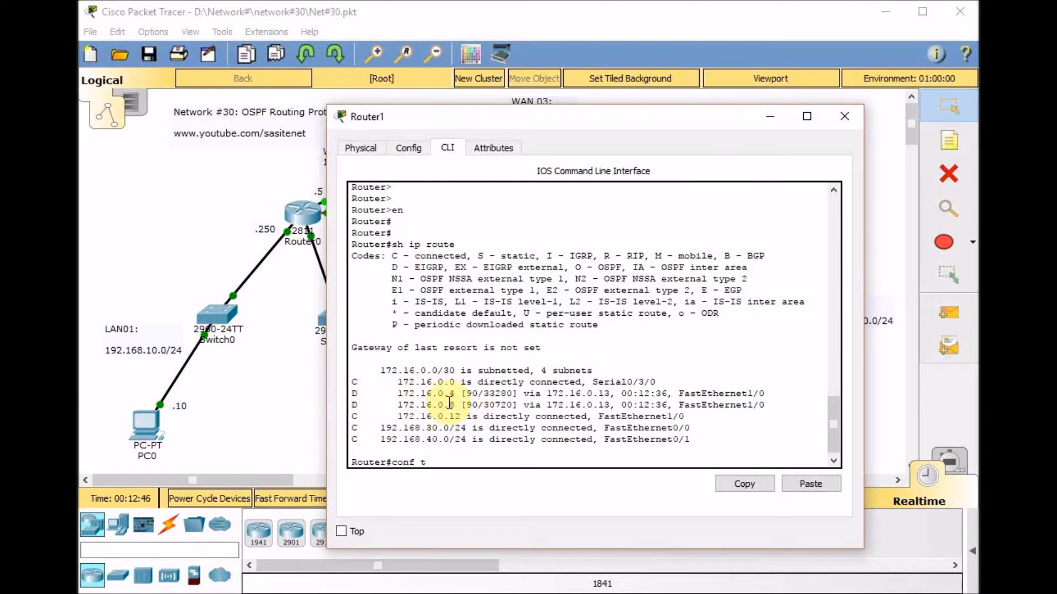
key("Return")
type("no route")
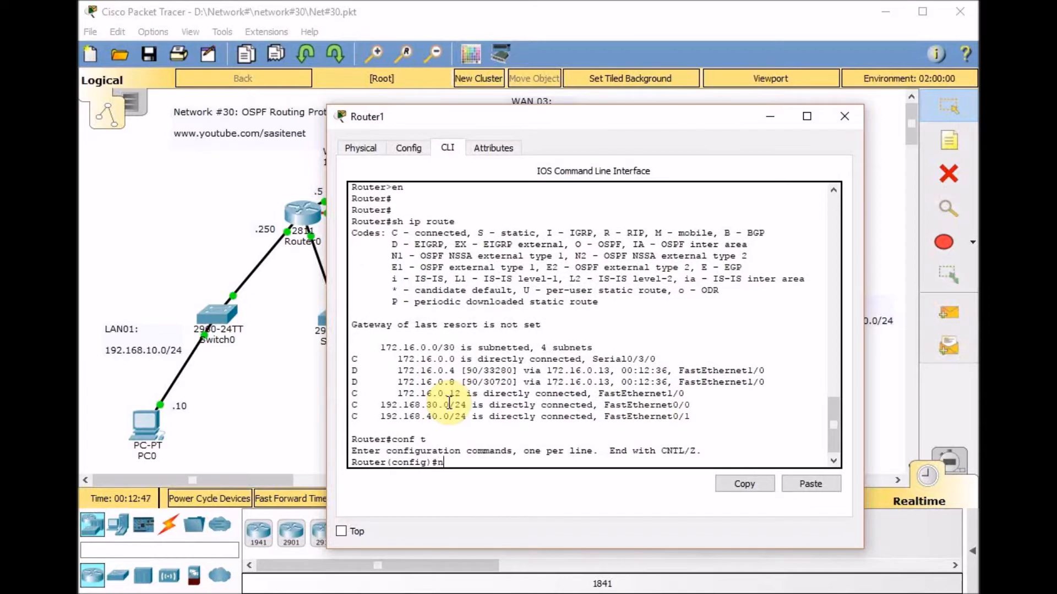
key("BackSpace")
key("BackSpace")
key("BackSpace")
key("Tab")
type("rip")
key("Return")
- Remove EIGRP process 1 from Router1 with "no router eigrp 1"
type("no rout")
key("Tab")
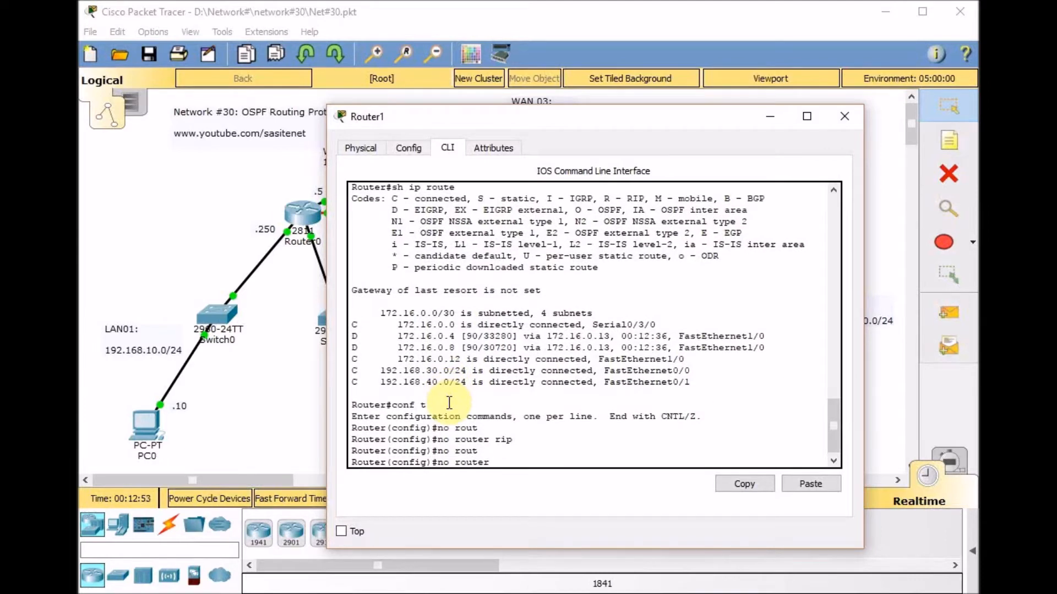
type("ei")
key("Tab")
type("1")
key("Return")
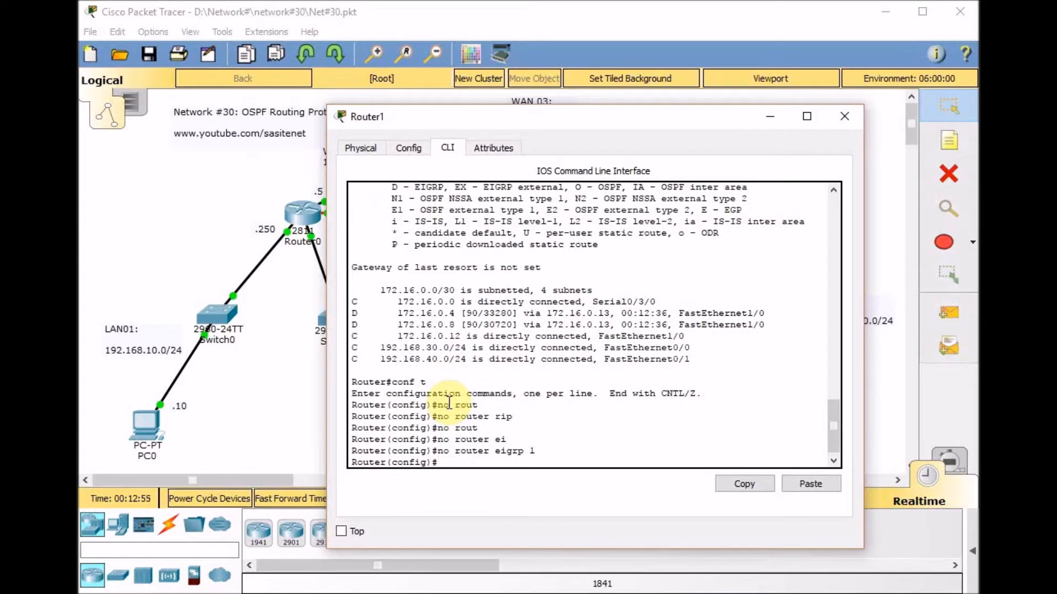
- Leave configuration mode on Router1 and display its IP routing table with "sh ip route"
key("ctrl+z")
key("Return")
type("sh ip rout")
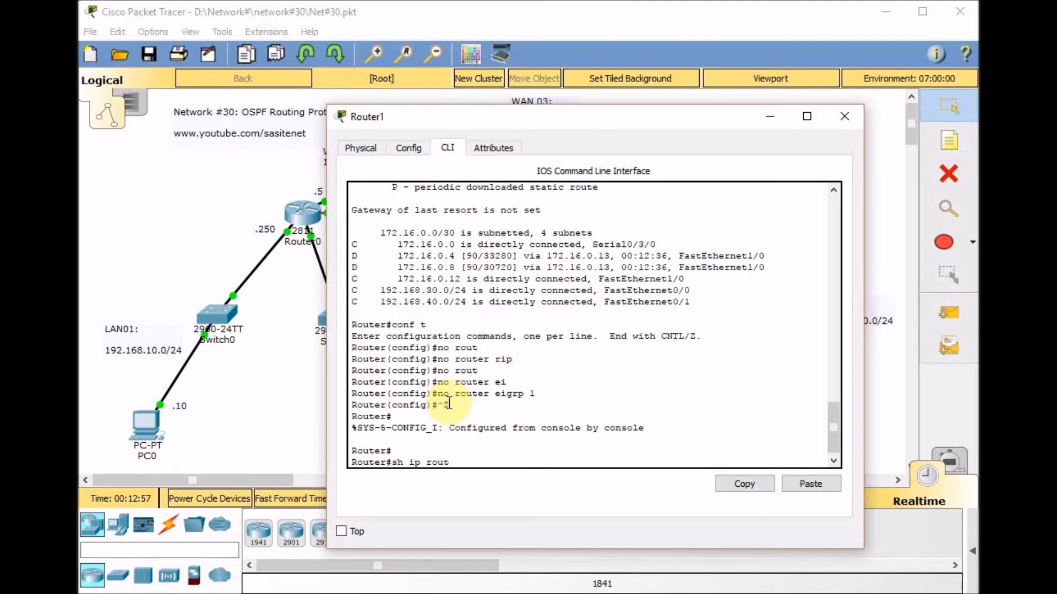
key("Tab")
key("Return")
key("Return")
key("Return")
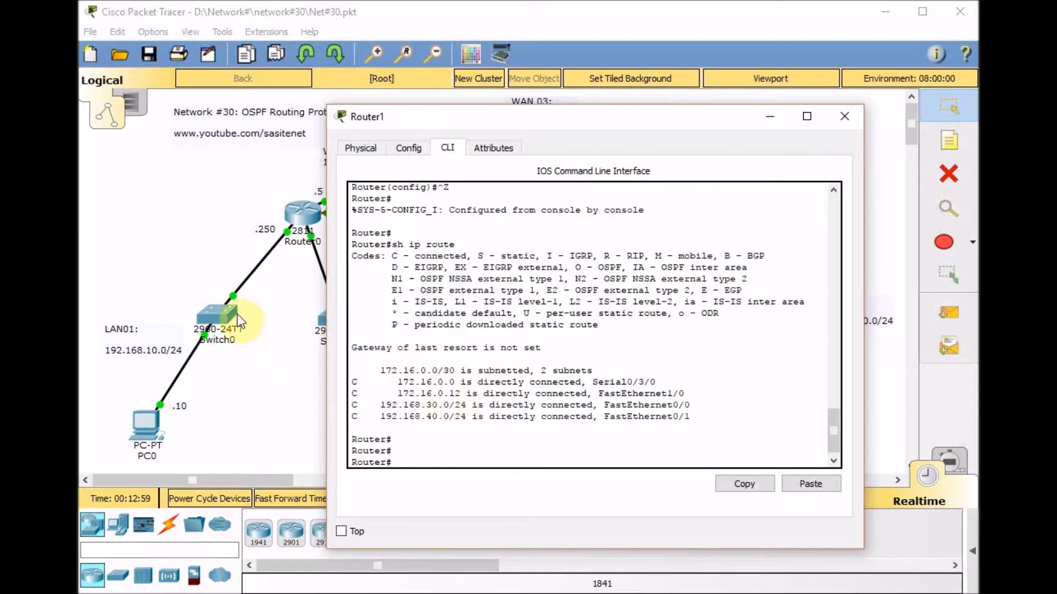
left_click(258, 317)
- Open Router2's command line and enter global configuration mode with "en" and "conf t"
left_click(468, 126)
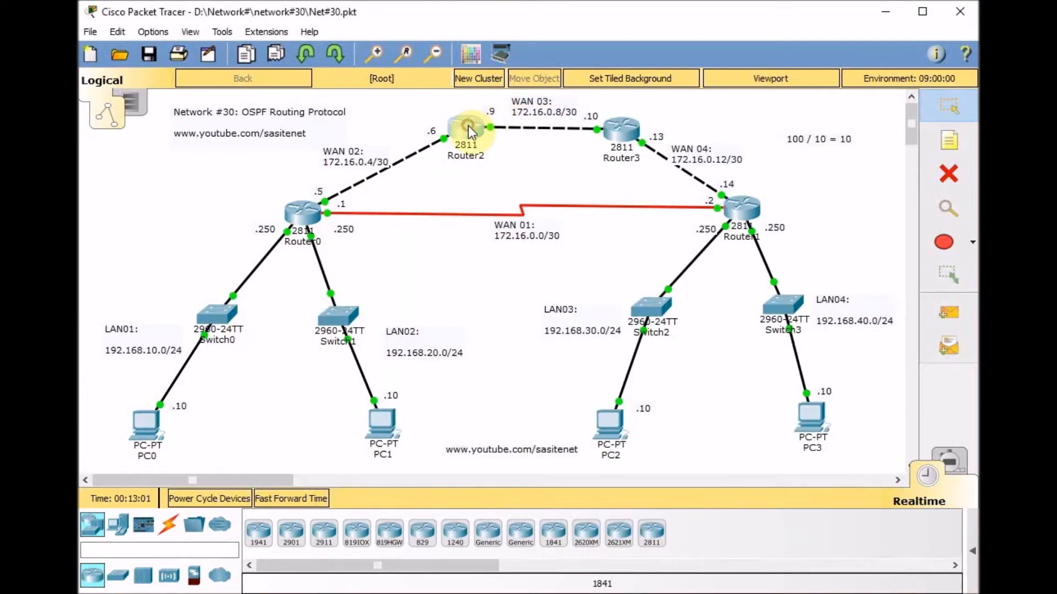
left_click(547, 152)
key("Return")
key("Return")
type("en")
key("Return")
type("conf ")
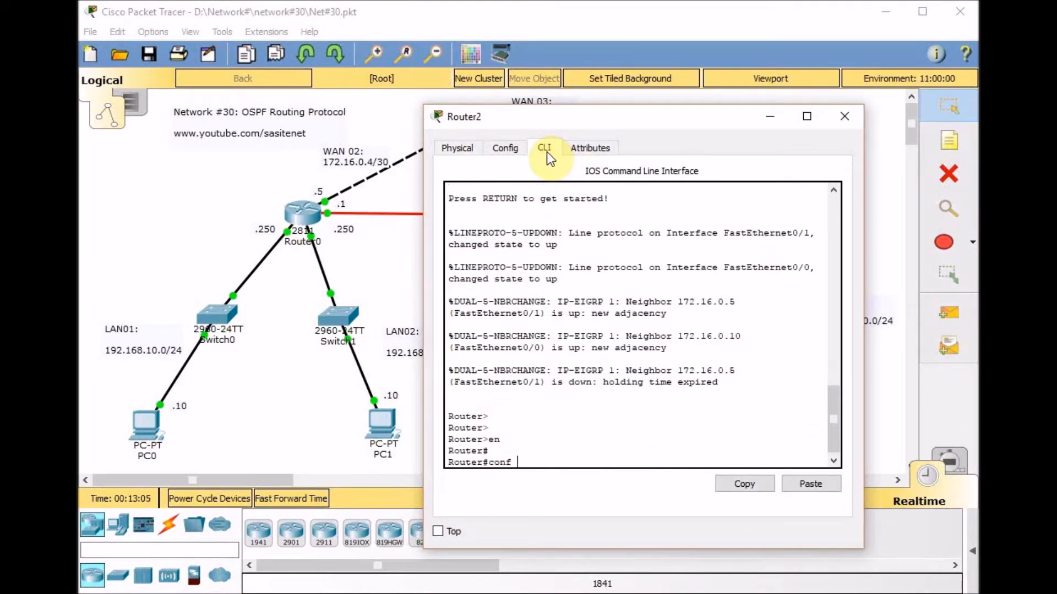
type("t")
key("Return")
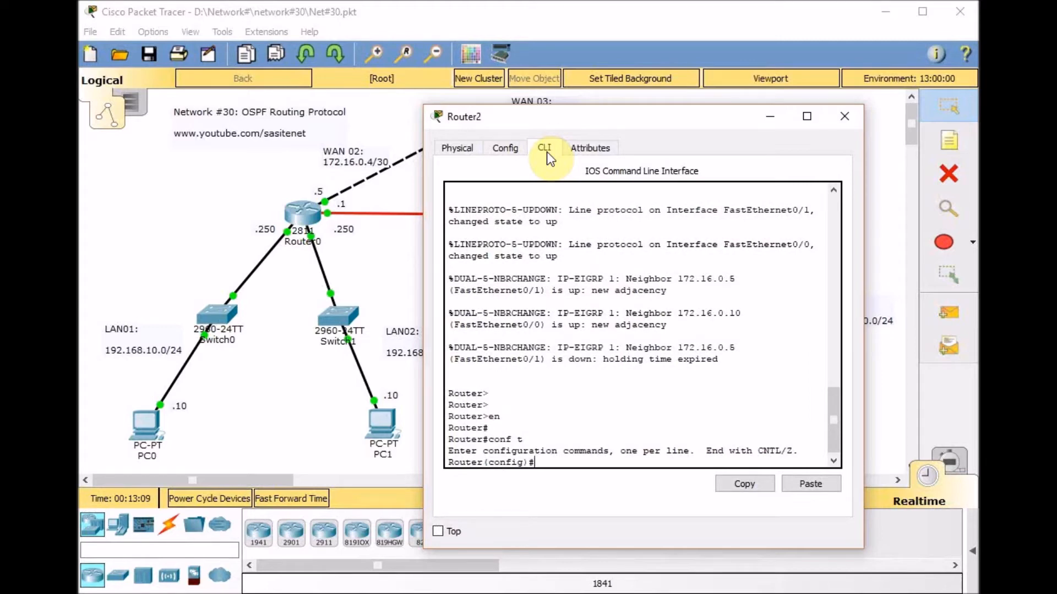
- Remove RIP from Router2 with "no router rip"
type("no rou")
key("Tab")
type("rip")
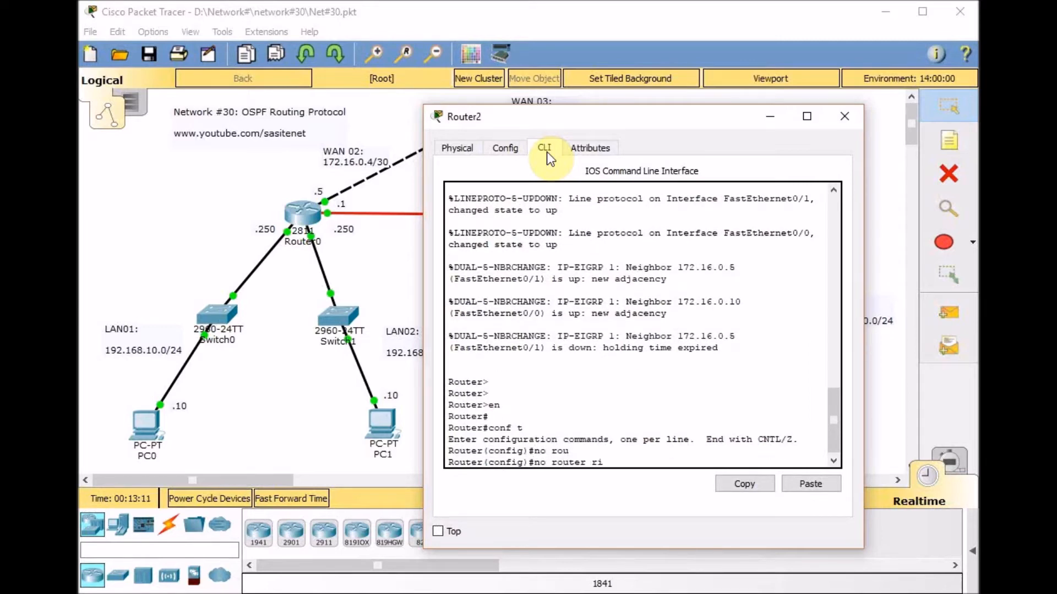
key("Return")
- Remove EIGRP process 1 from Router2 with "no router eigrp 1"
type("no router e")
key("Tab")
type("ei")
key("Tab")
type("1")
key("Return")
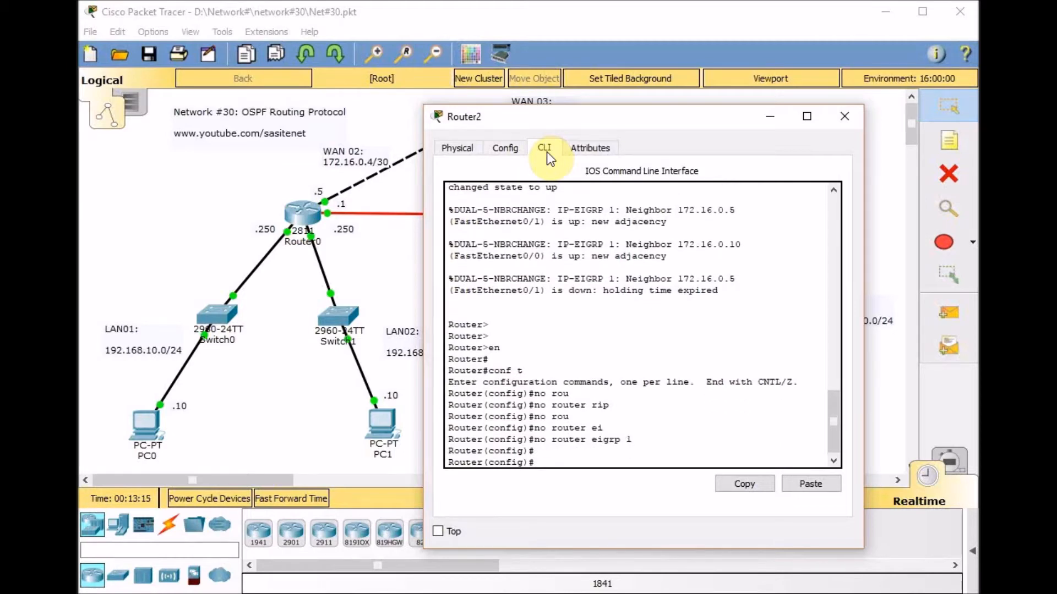
- Exit configuration mode on Router2, display its IP routing table with "sh ip rout", and close the device window
key("ctrl+z")
key("Return")
type("sh ip o")
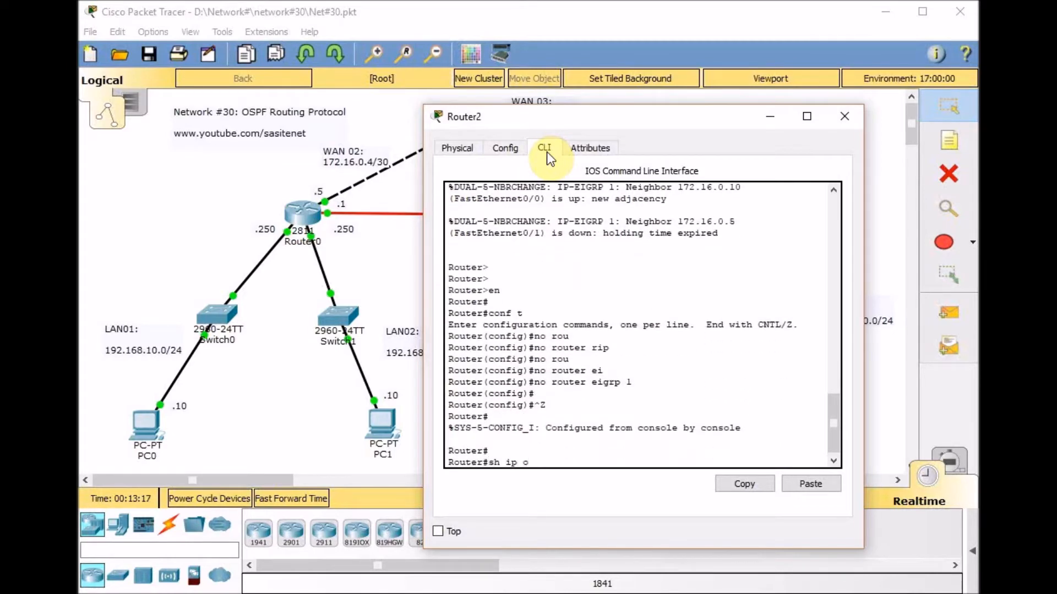
type("out")
key("Return")
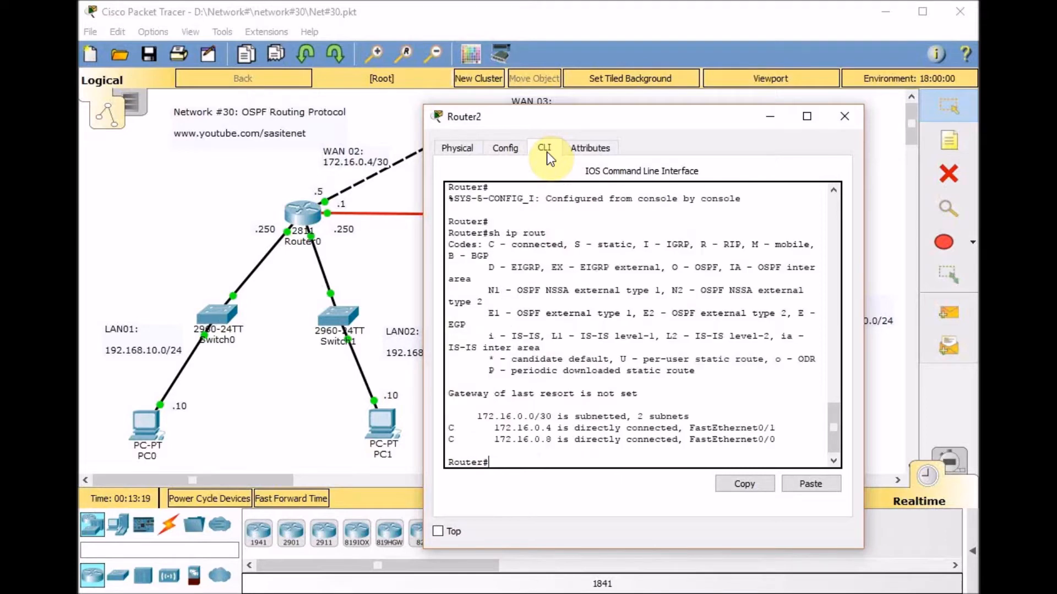
left_click(845, 116)
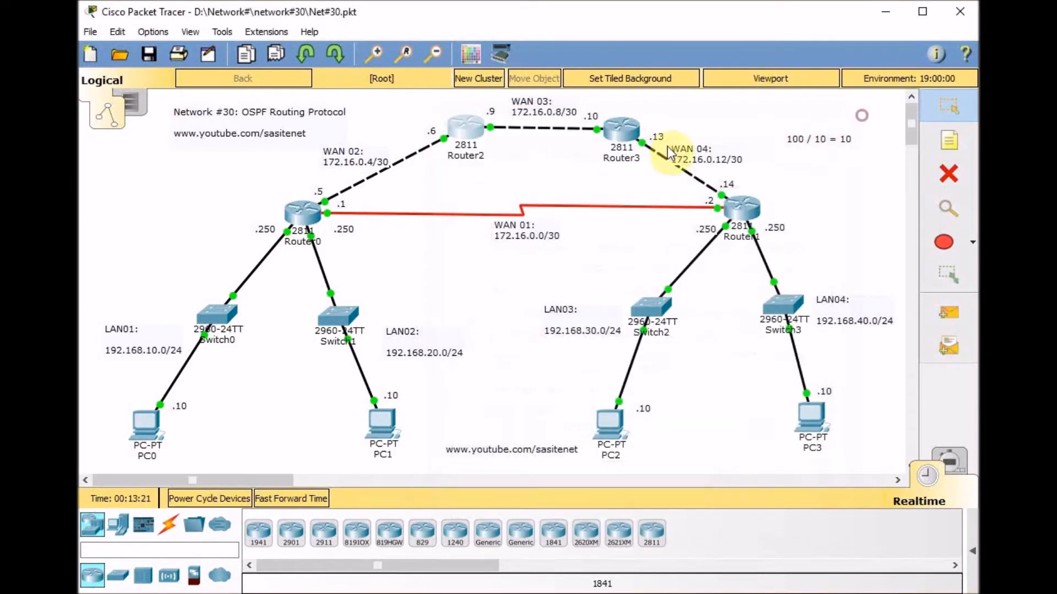
- Open Router3's command line and enter global configuration mode with "en" and "conf t"
left_click(631, 132)
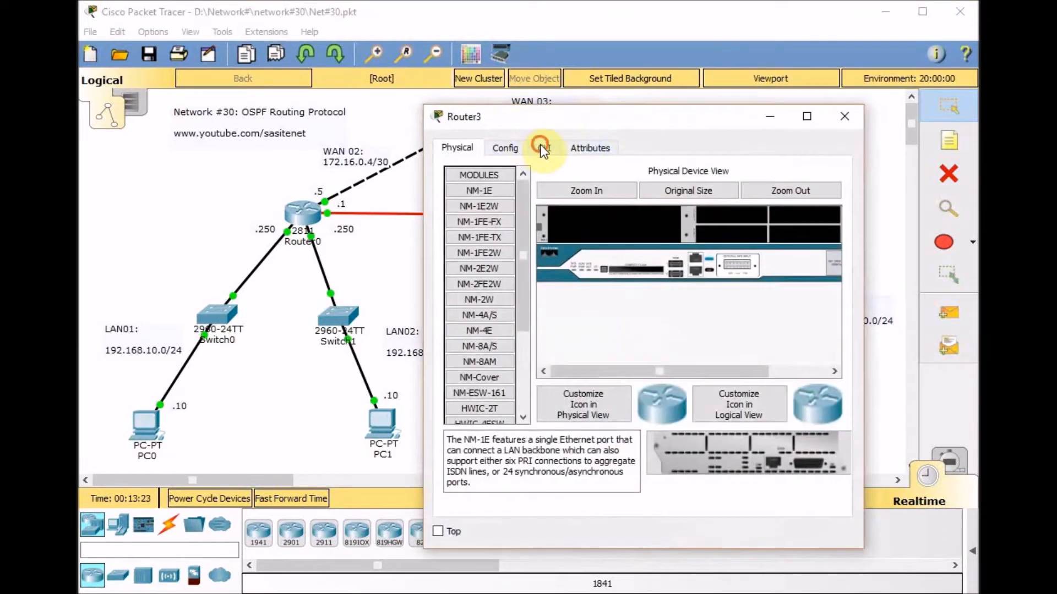
left_click(539, 147)
key("Return")
key("Return")
type("en")
key("Return")
type("conf t")
key("Return")
- Remove RIP from Router3 with "no router rip"
type("no ro")
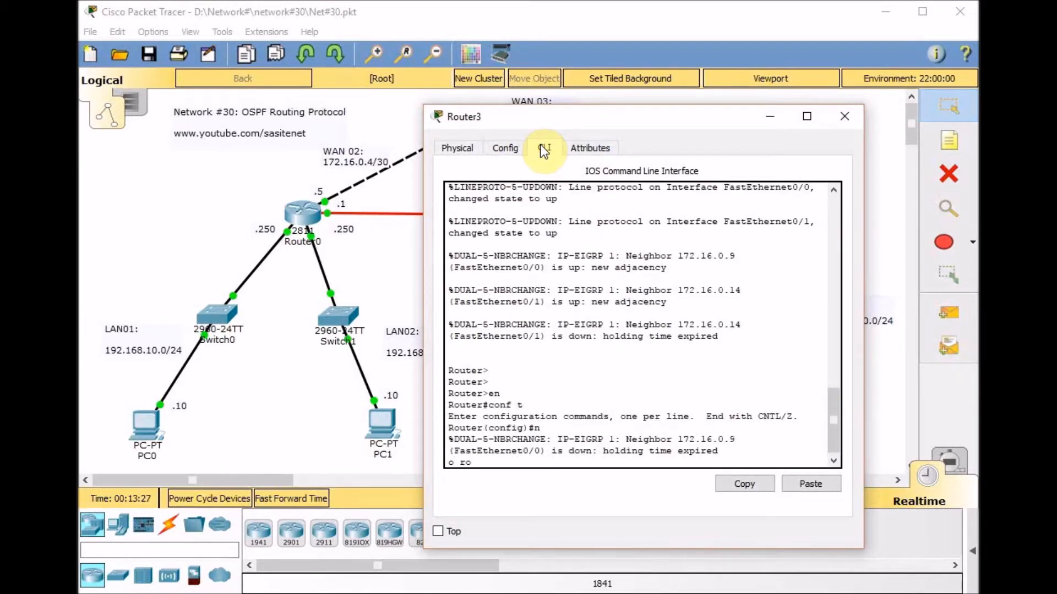
type("uter ri")
key("Tab")
key("Return")
- Remove EIGRP process 1 from Router3 with "no router eigrp 1" and return to privileged mode
type("no rou")
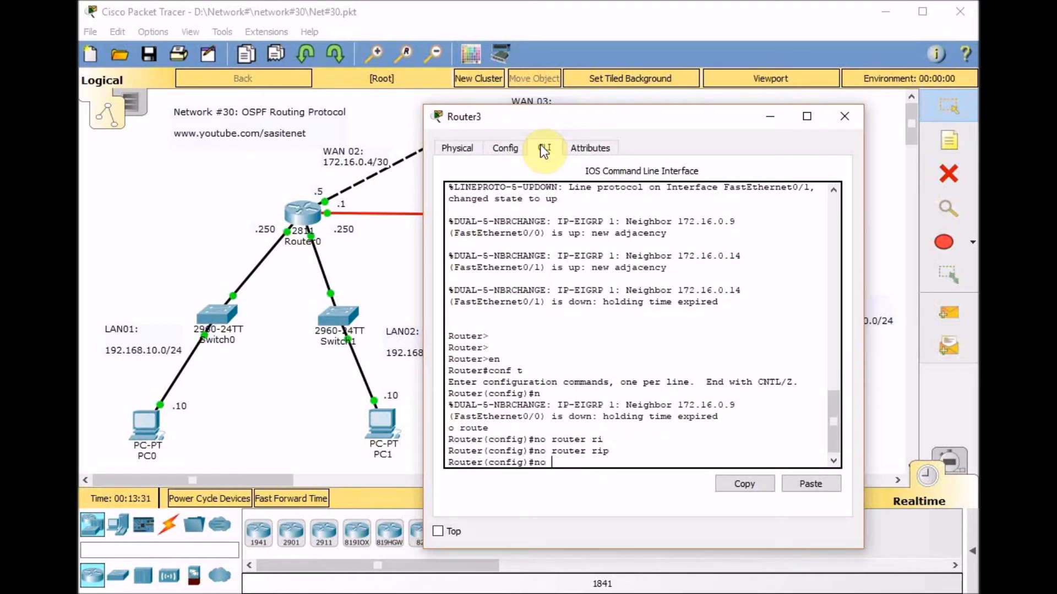
key("Tab")
type("e")
key("Tab")
type("1")
key("Return")
key("Return")
key("ctrl+z")
key("Return")
key("Return")
key("Return")
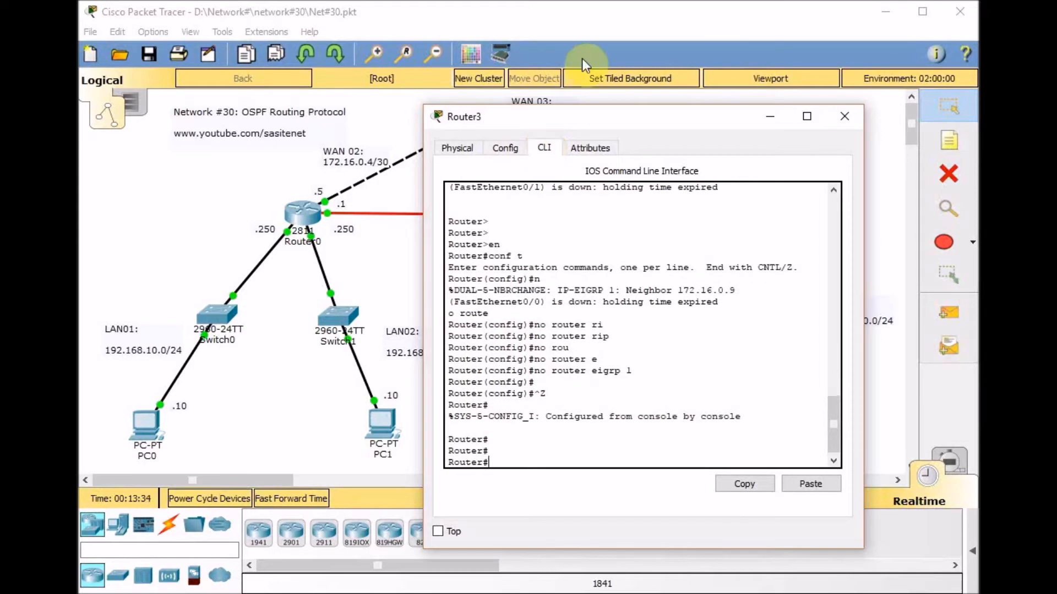
left_click(378, 270)
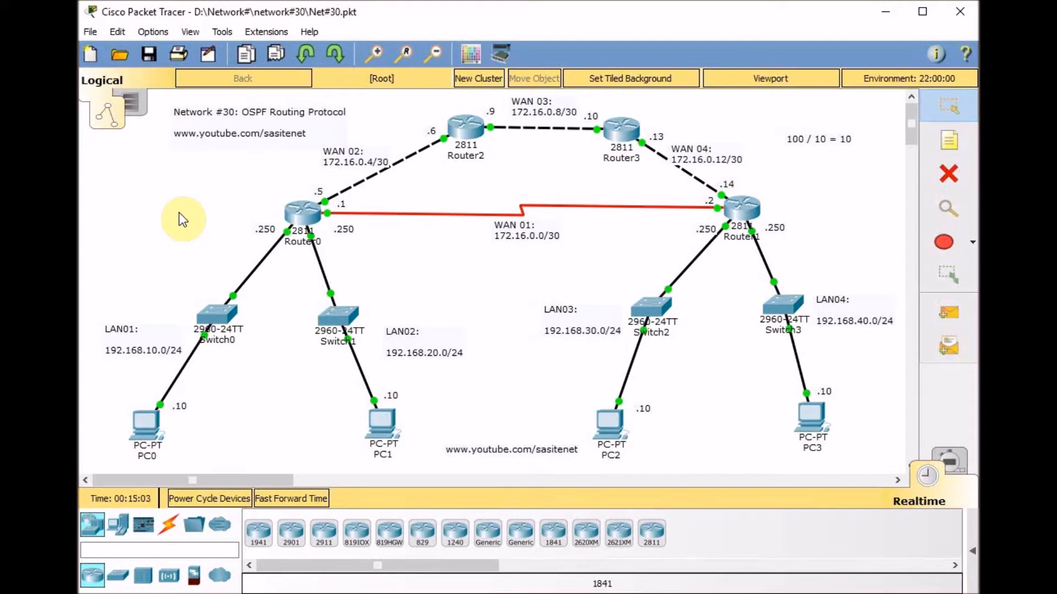
- Bring up Router0's command line, check the OSPF process ID options, and start OSPF process 1 with "router ospf 1"
left_click(298, 204)
key("Return")
key("Return")
key("Return")
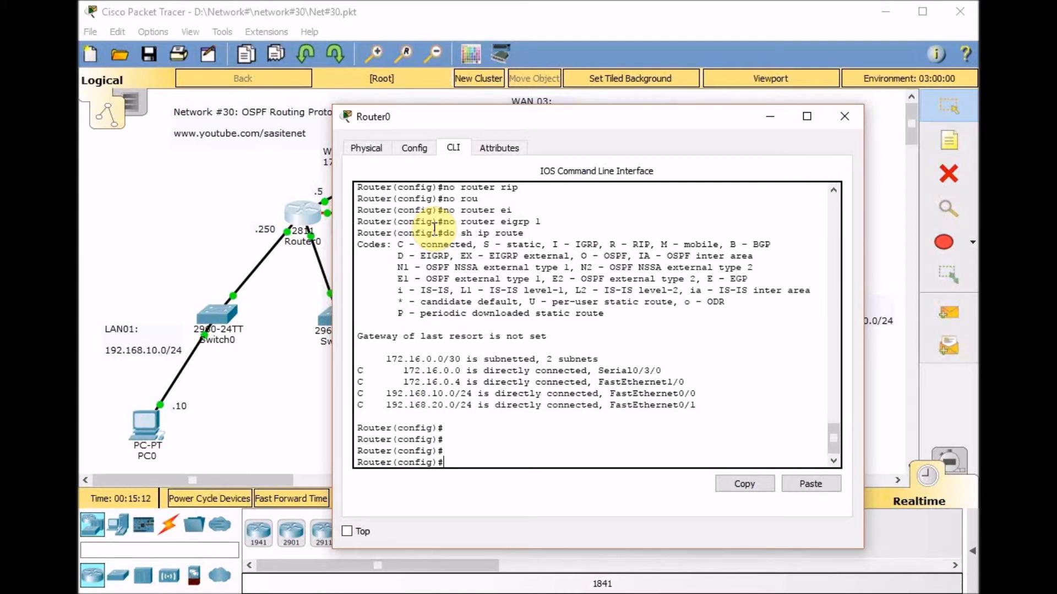
type("rou")
key("Tab")
type("osp")
key("Tab")
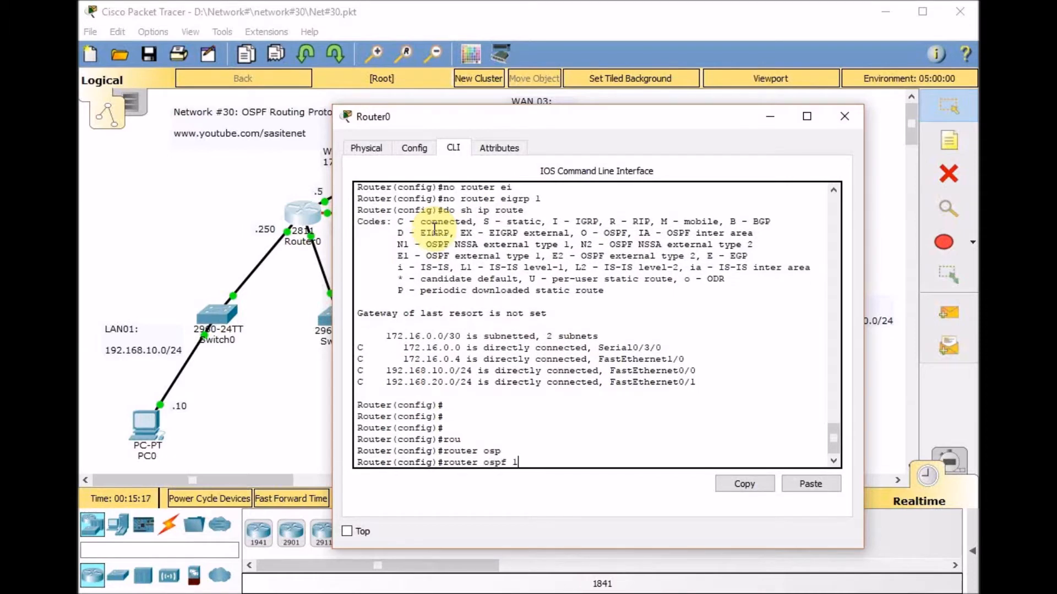
type("?")
type("1")
key("Return")
type("net")
key("Tab")
key("BackSpace")
key("BackSpace")
key("BackSpace")
key("BackSpace")
key("BackSpace")
key("BackSpace")
key("BackSpace")
key("BackSpace")
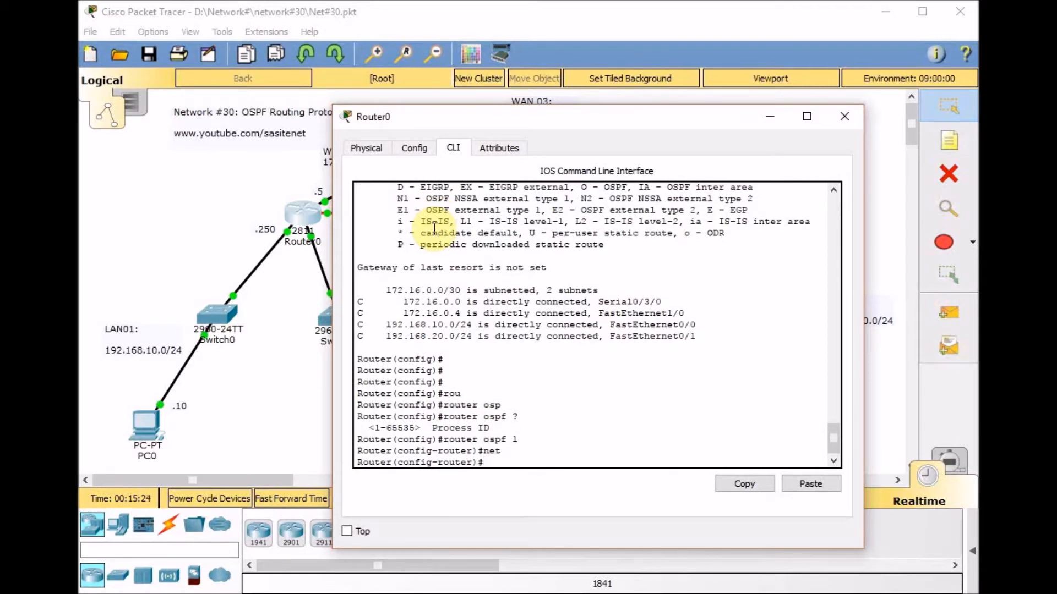
- Set Router0's OSPF router ID with "router-id 1.1.1.1"
type("rou")
key("Tab")
type("1.1.1.1")
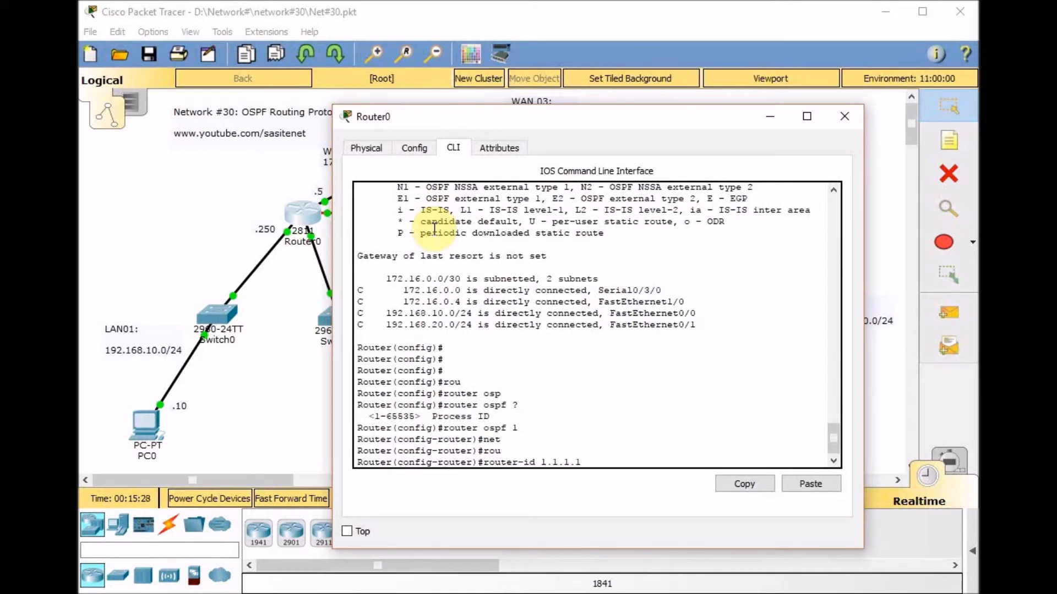
key("Return")
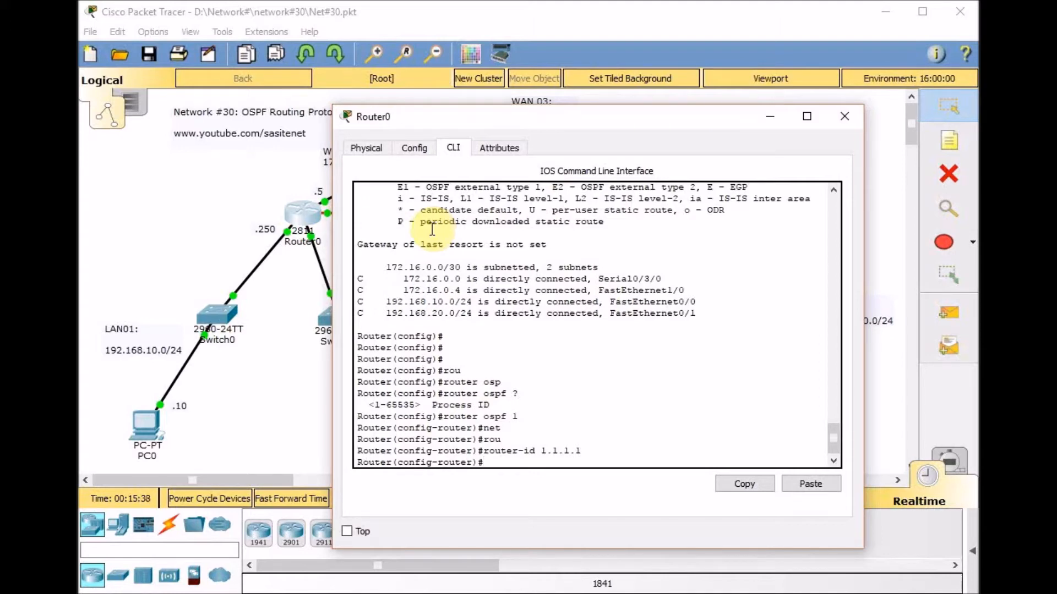
- Advertise LAN01 in OSPF on Router0 with "network 192.168.10.0 0.0.0.255 area 0", checking the command's wildcard argument help
type("net")
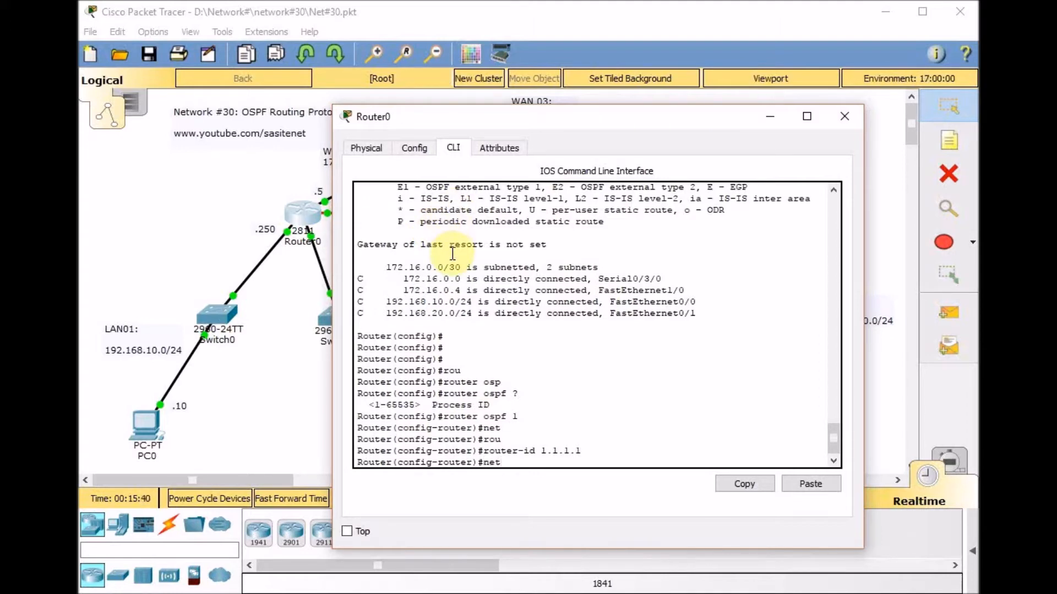
key("Tab")
type("192.16")
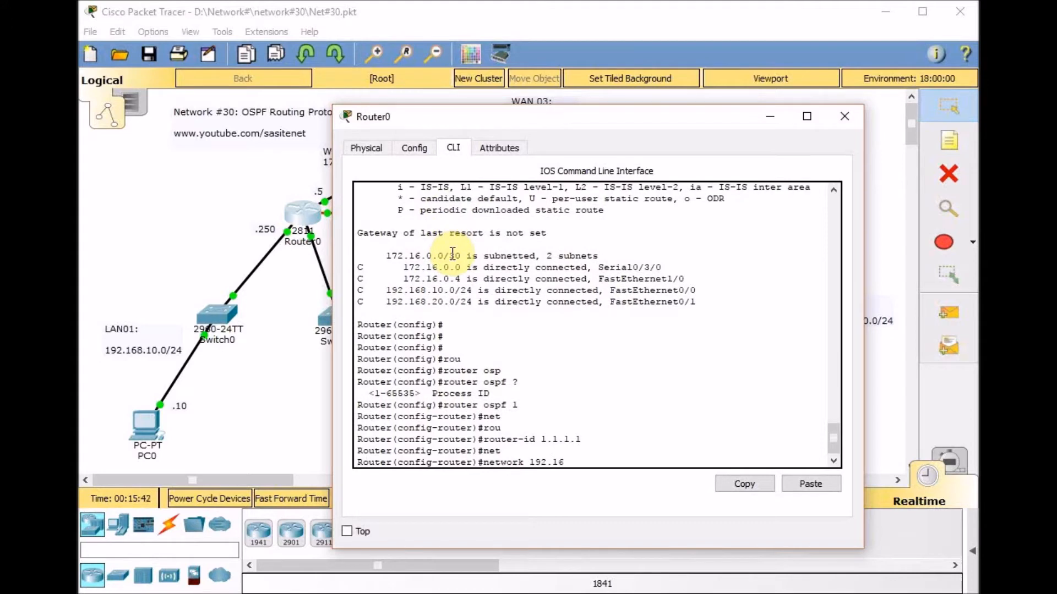
type("8.10.0 ?")
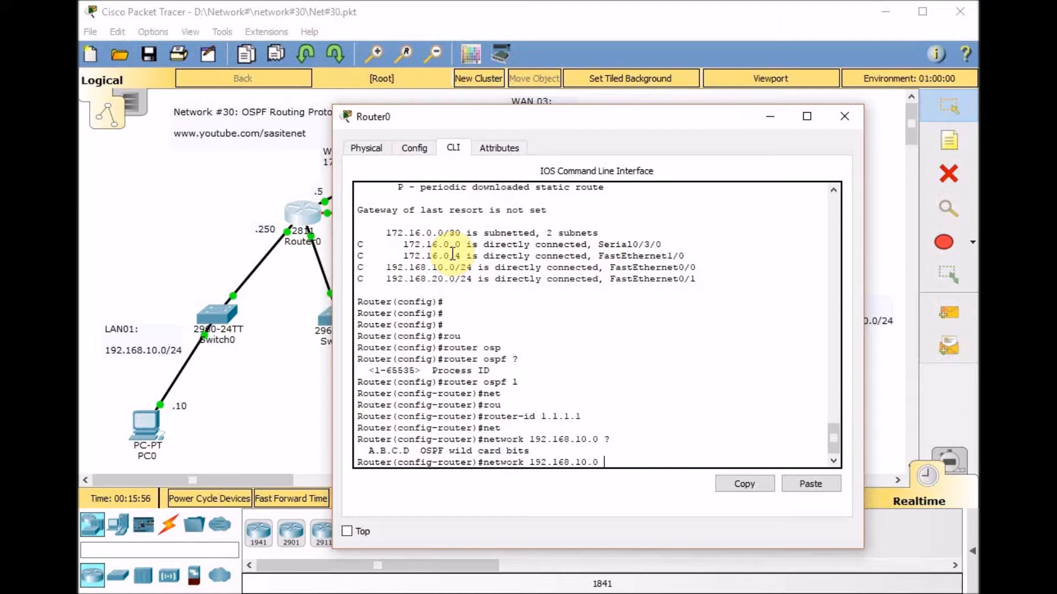
type("0.0.0.255 area")
type("0")
key("Return")
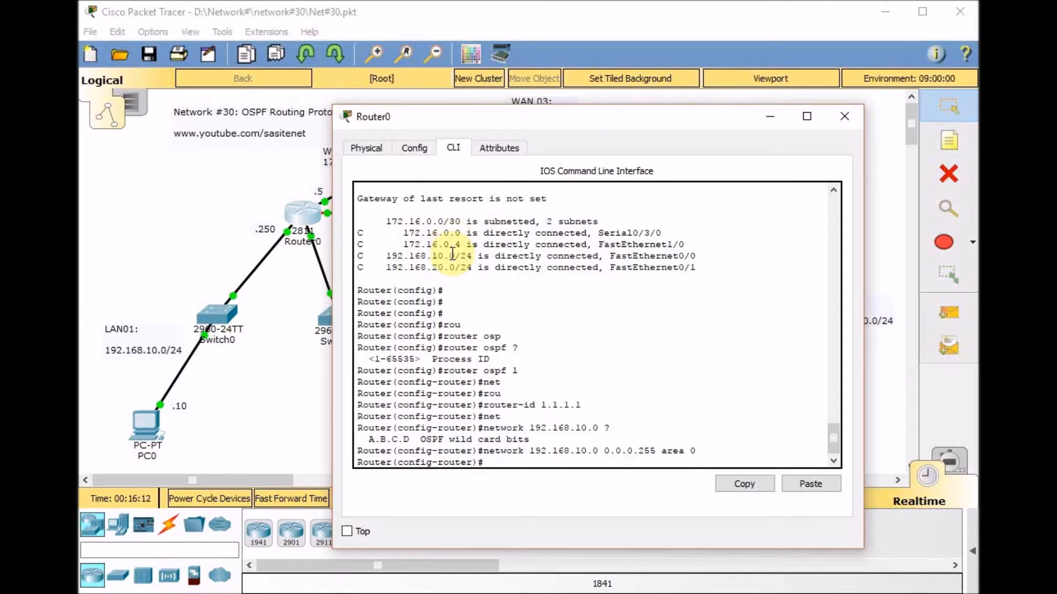
- Advertise LAN02 on Router0 by reusing the previous command as "network 192.168.20.0 0.0.0.255 area 0"
key("Up")
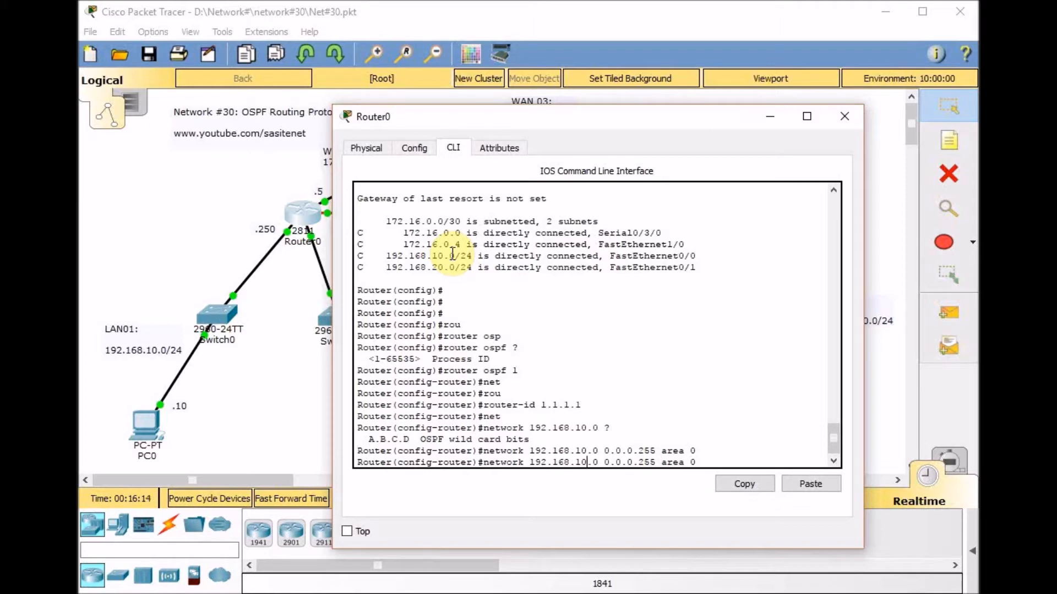
key("Left")
key("Left")
key("Left")
key("Left")
key("Left")
key("Left")
key("Left")
key("Left")
key("Left")
key("Left")
key("Left")
key("Left")
key("Left")
key("Left")
key("Left")
key("Left")
key("Left")
key("Left")
key("Left")
key("Left")
key("BackSpace")
type("2")
key("Return")
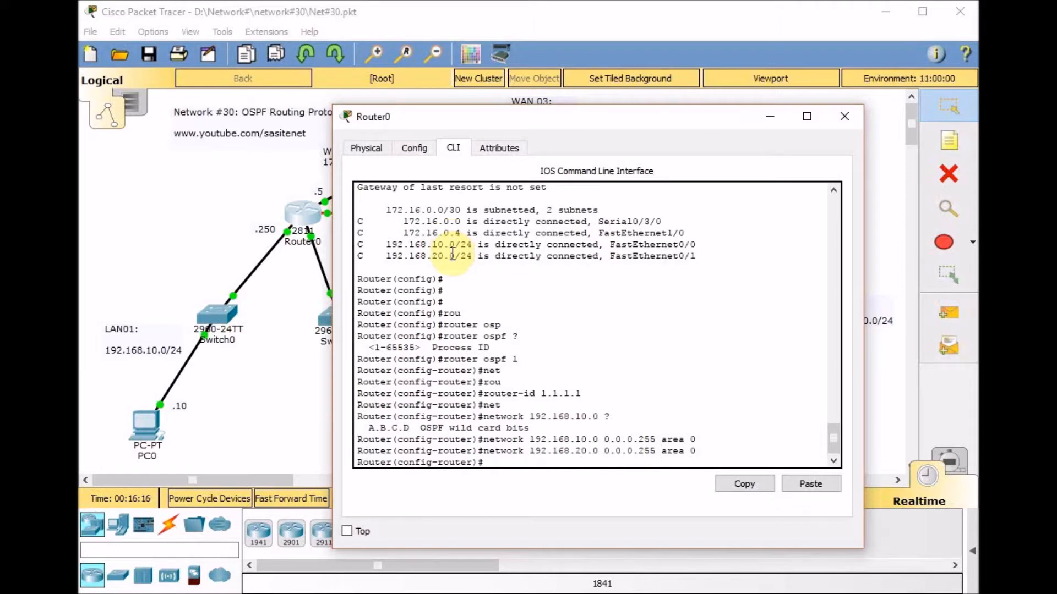
- Check the WAN addresses in the topology and advertise WAN 01 on Router0 with "network 172.16.0.0 0.0.0.3 area 0"
type("net")
key("Tab")
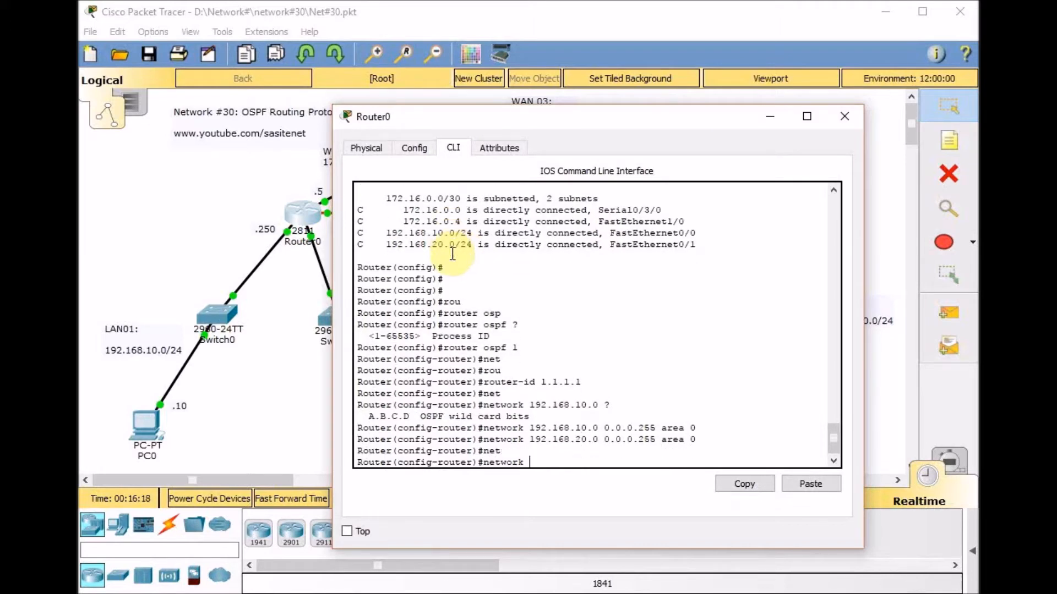
type("172.16.")
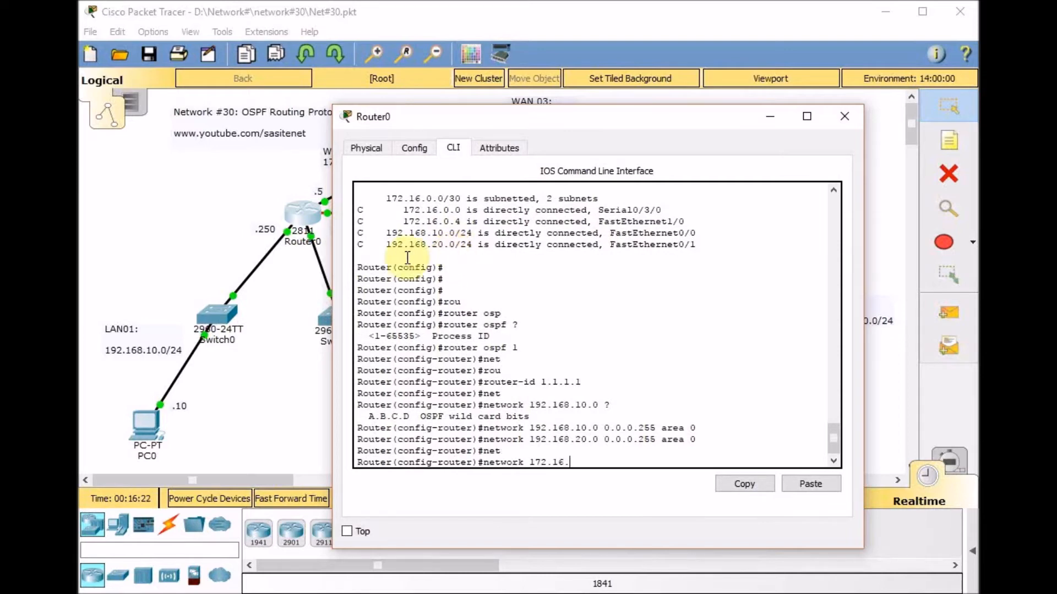
left_click(301, 286)
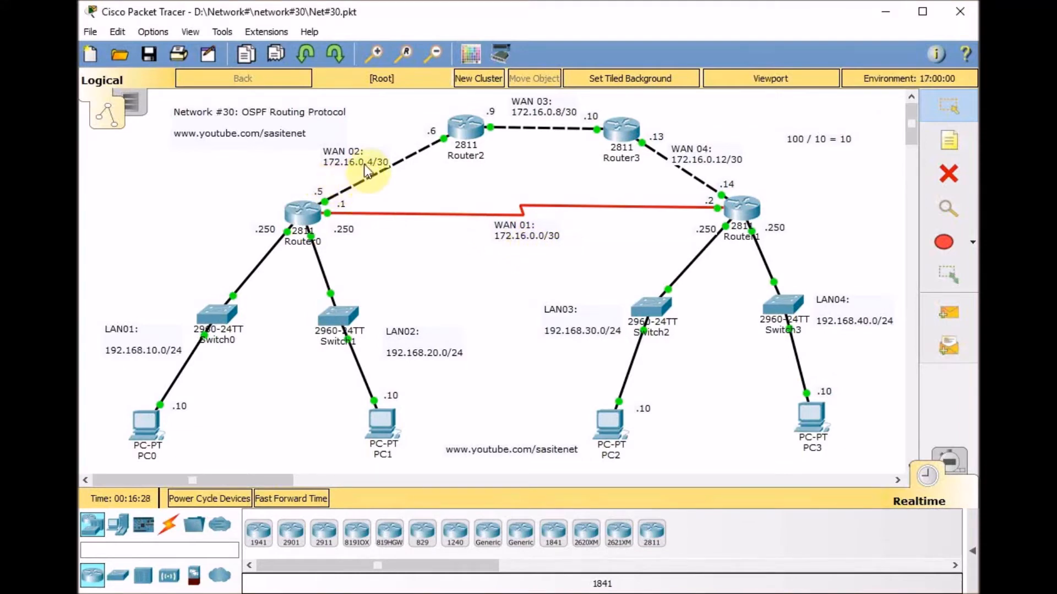
left_click(295, 217)
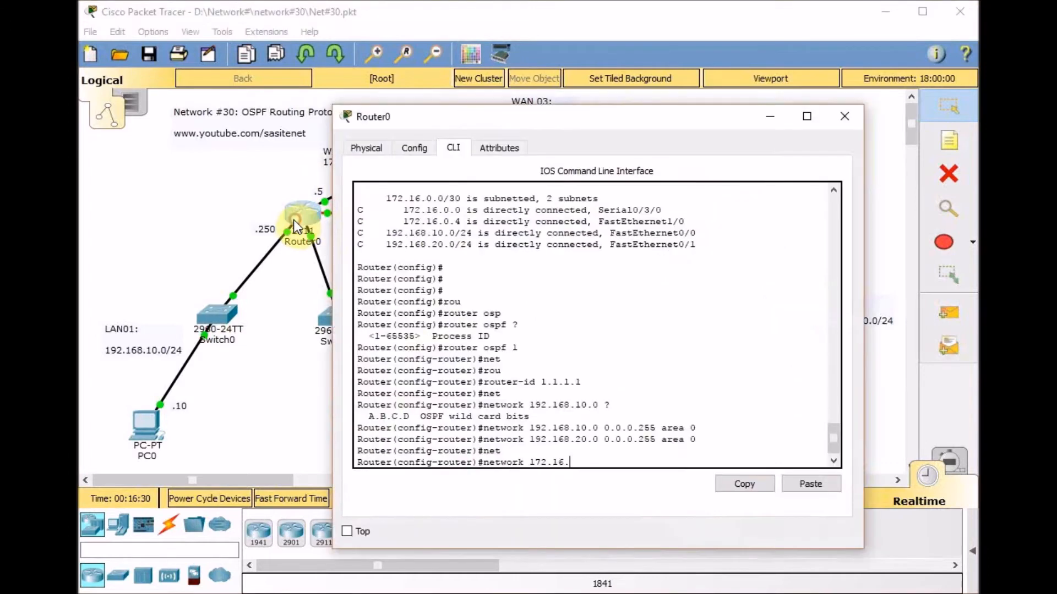
type("0.0")
type("0.0.0.3 area 0")
key("Return")
- Advertise WAN 02 on Router0 by reusing the previous command as "network 172.16.0.4 0.0.0.3 area 0"
key("Up")
key("Left")
key("Left")
key("Left")
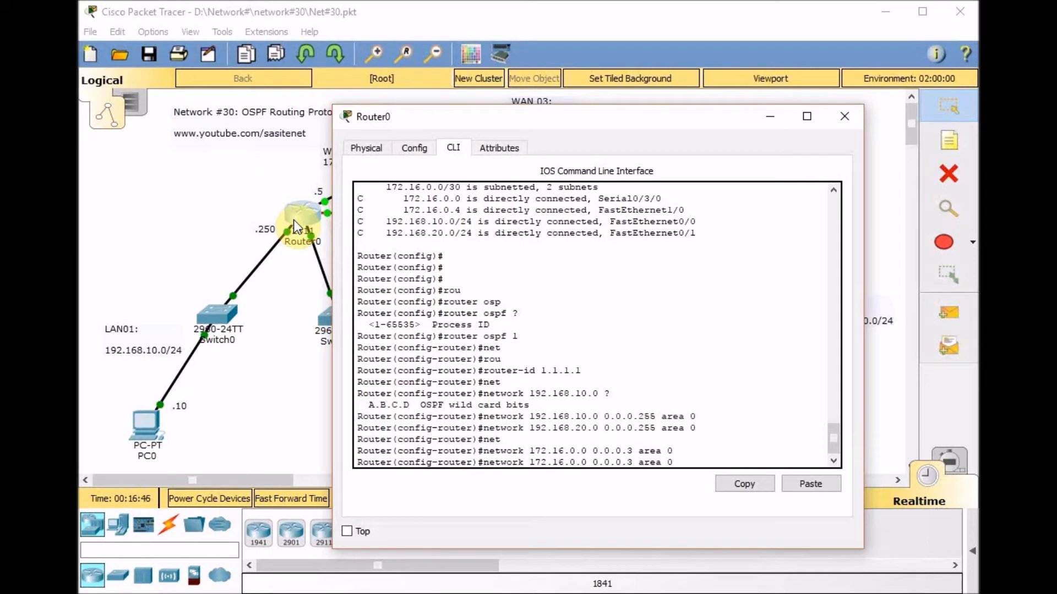
key("BackSpace")
type("4")
key("Return")
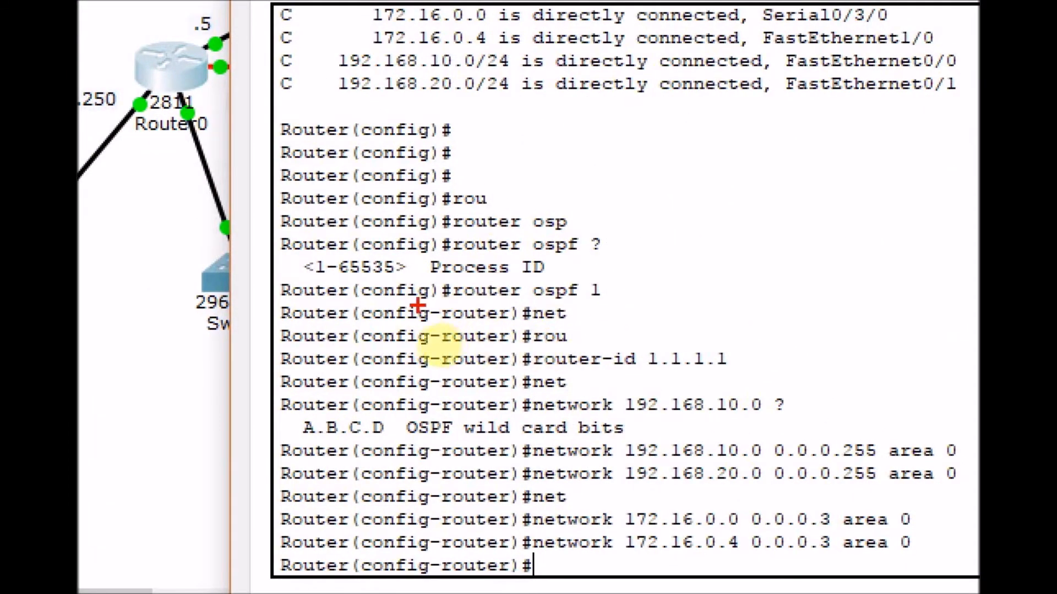
left_click_drag(451, 302, 604, 317)
left_click_drag(525, 371, 784, 390)
left_click_drag(525, 446, 526, 558)
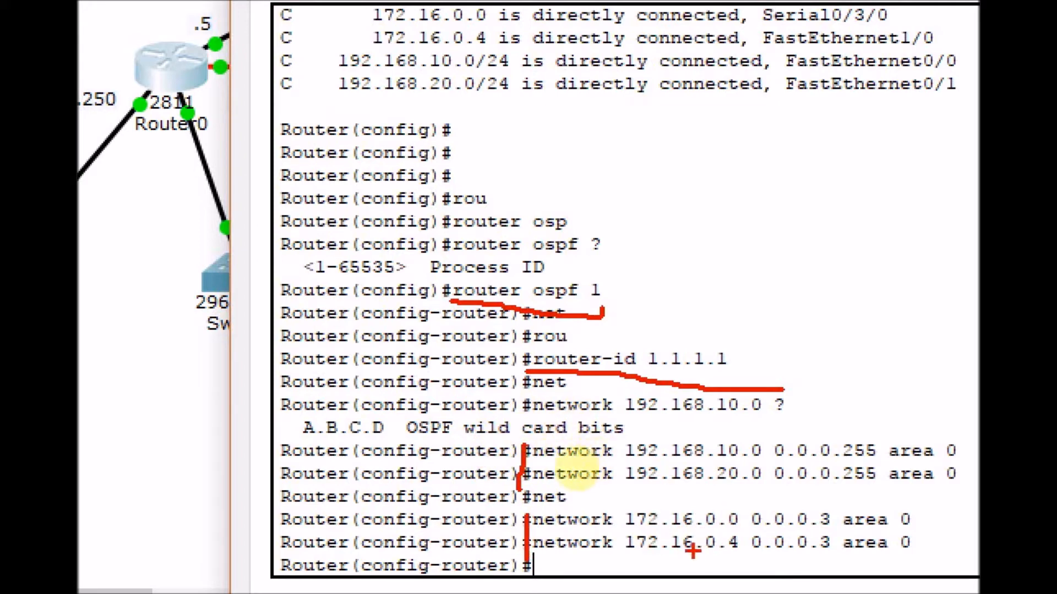
mouse_move(816, 532)
left_mouse_down()
mouse_move(827, 530)
mouse_move(833, 557)
left_mouse_up()
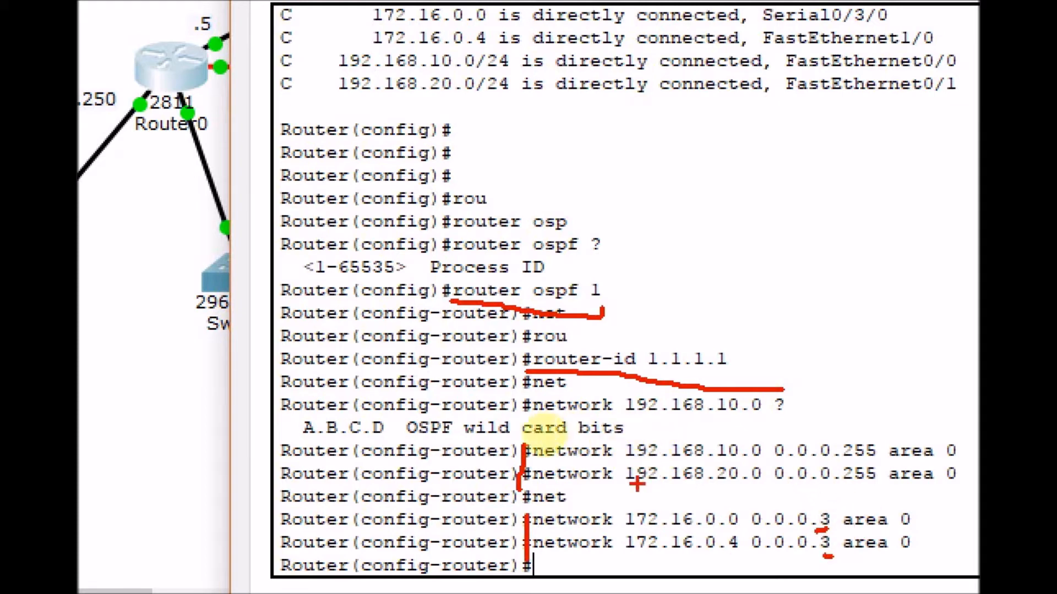
left_click_drag(771, 463, 865, 466)
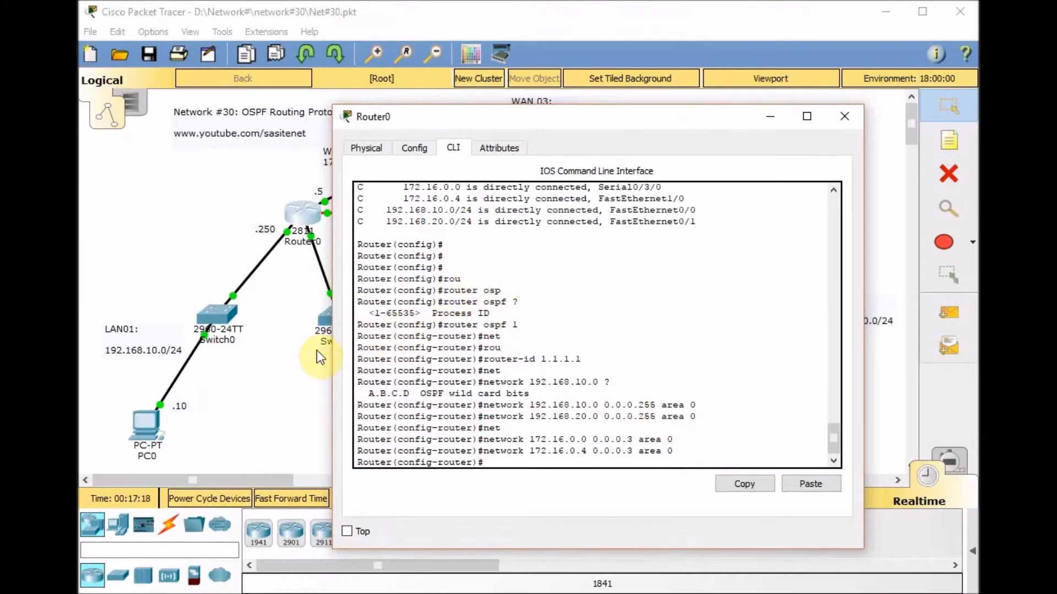
- Switch from Router0 to Router1's command line and enter global configuration mode with "conf t"
left_click(356, 332)
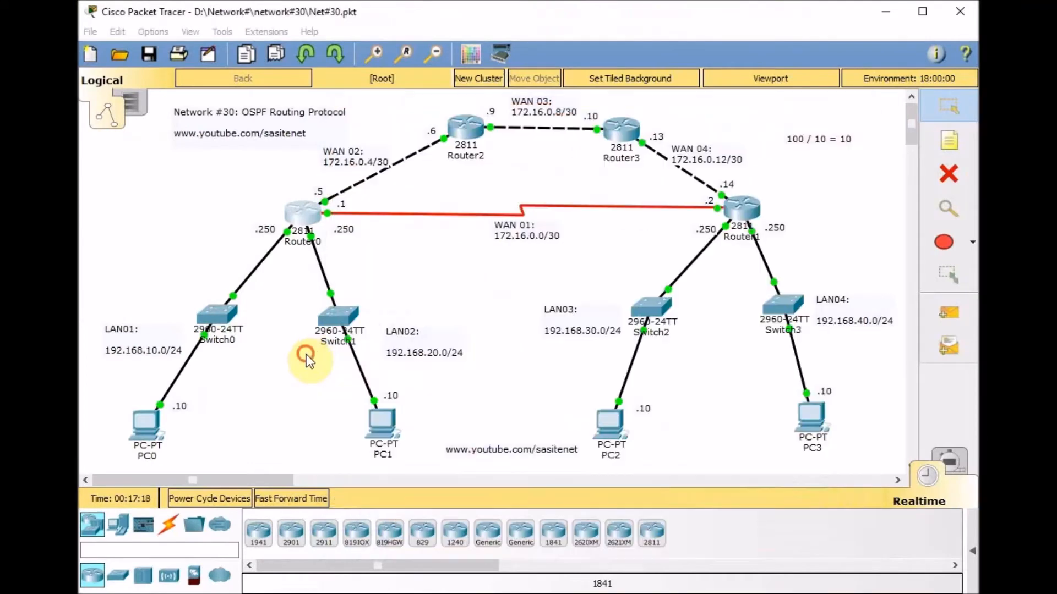
left_click(732, 208)
key("Return")
key("Return")
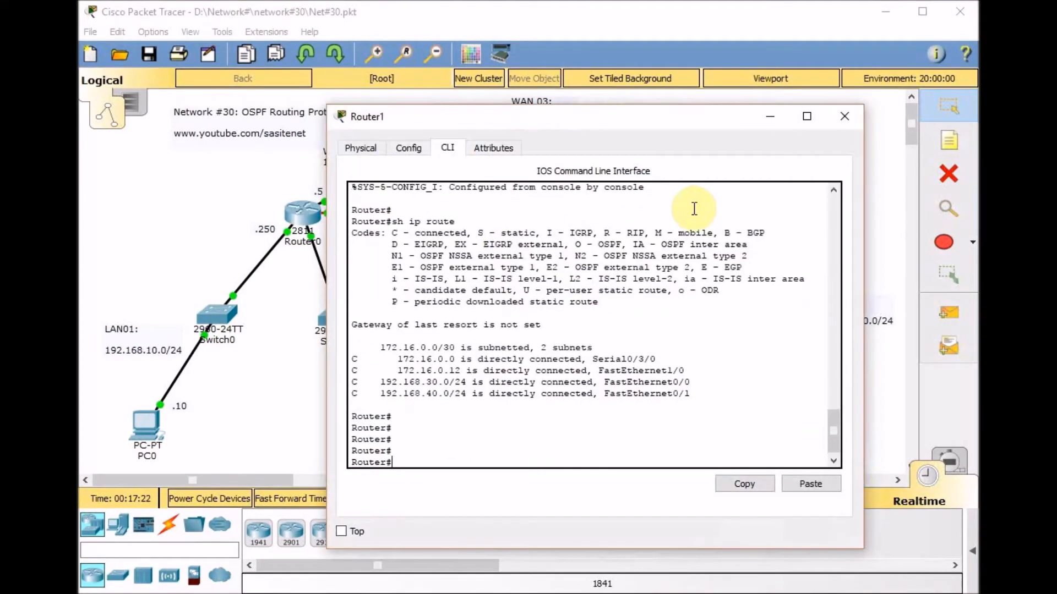
type("conf t")
key("Return")
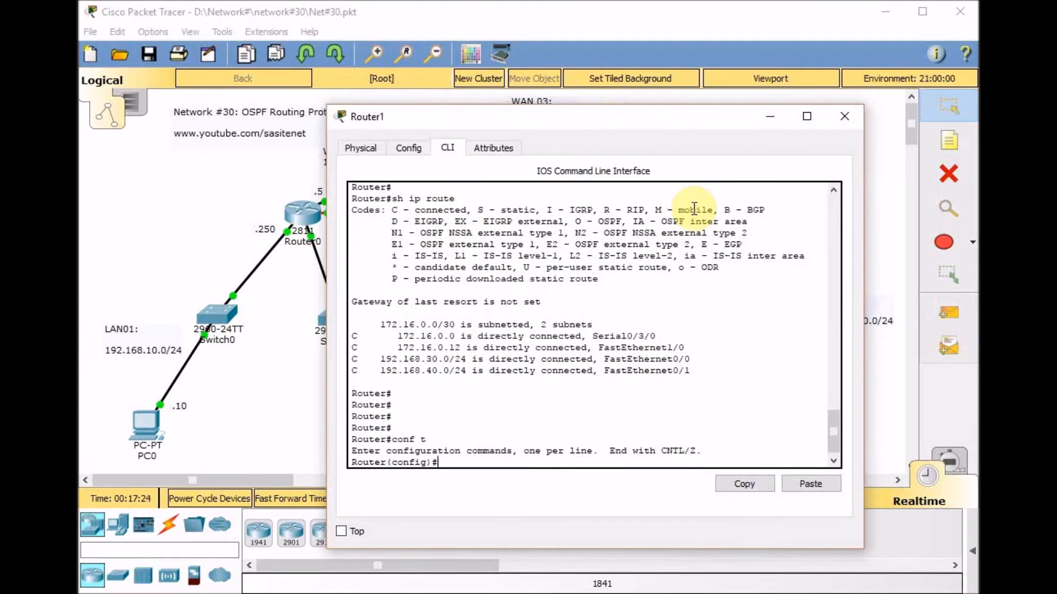
- Enter OSPF process 1 on Router1 with "router ospf 1" and begin its "router-id" command
type("rou")
key("Tab")
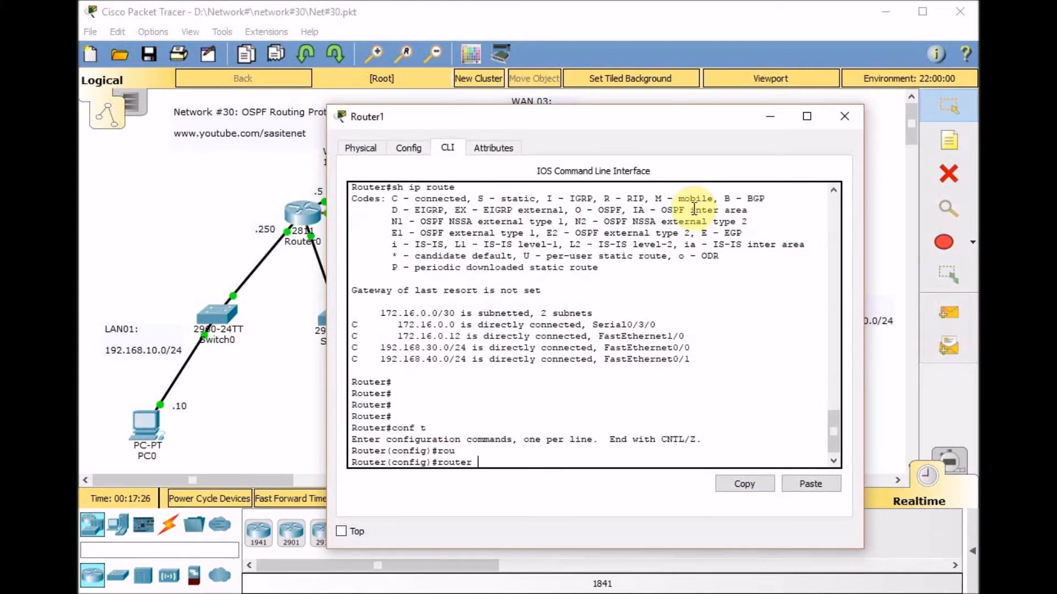
type("os")
key("Tab")
type("1")
key("Return")
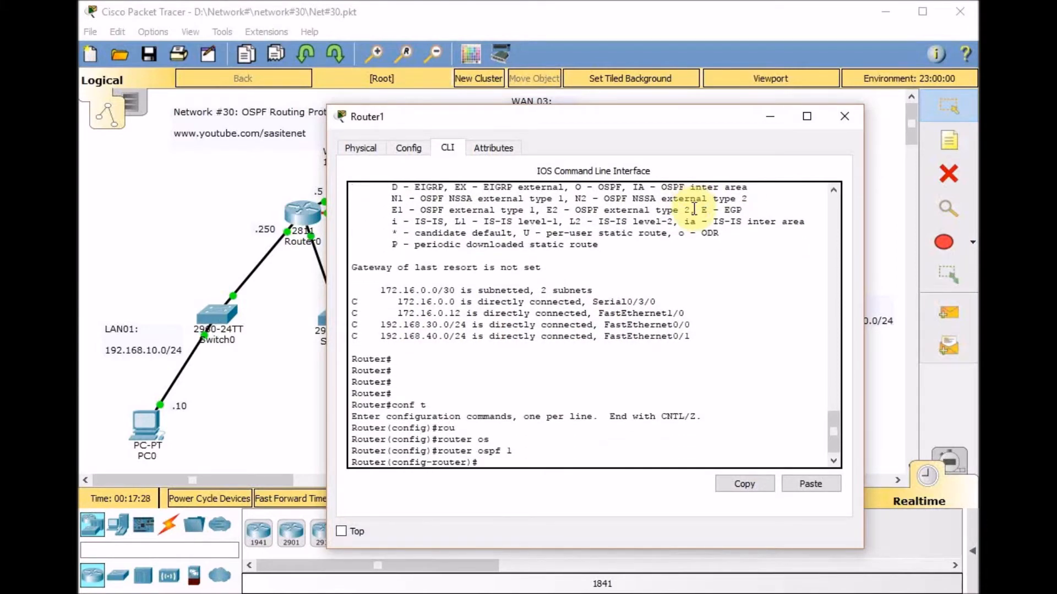
type("rou")
key("Tab")
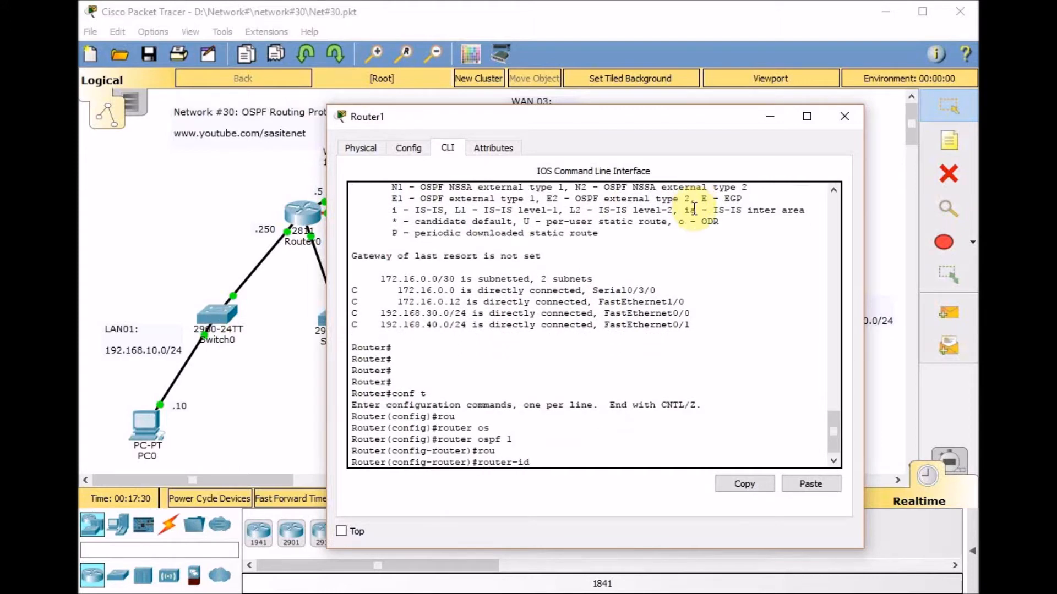
- Add a note "router-id: 1.1.1.1" below Router0 in the topology, copying its "router-id:" label text for reuse
left_click(308, 297)
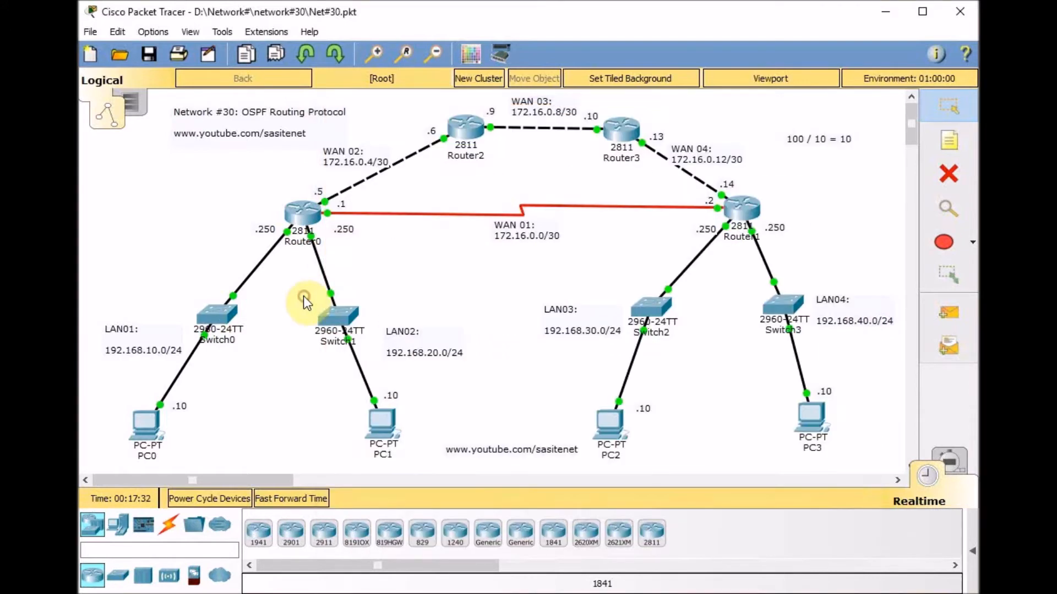
left_click(959, 155)
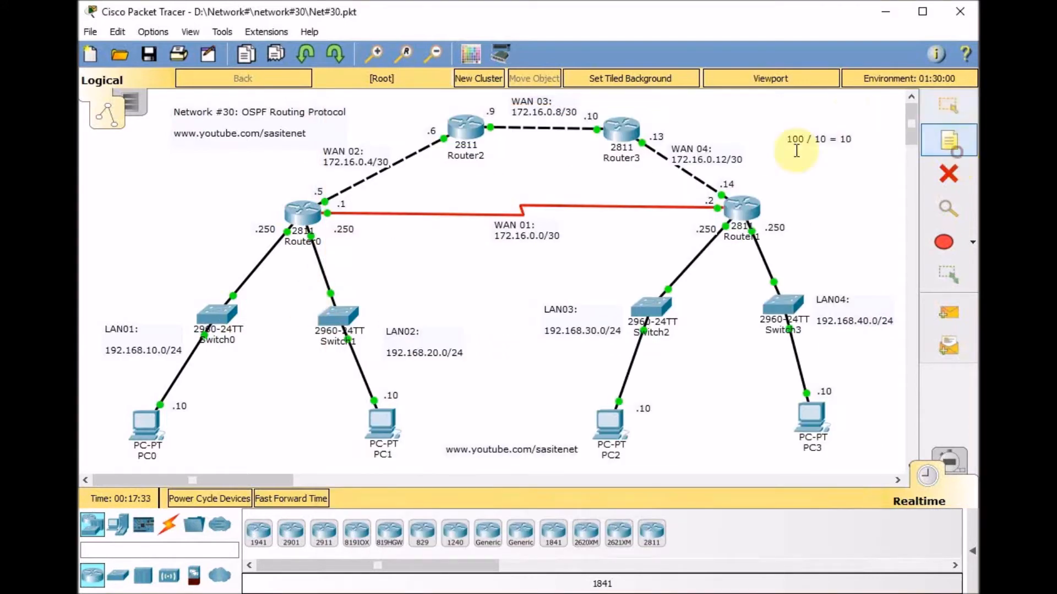
left_click(336, 251)
type("router-id:")
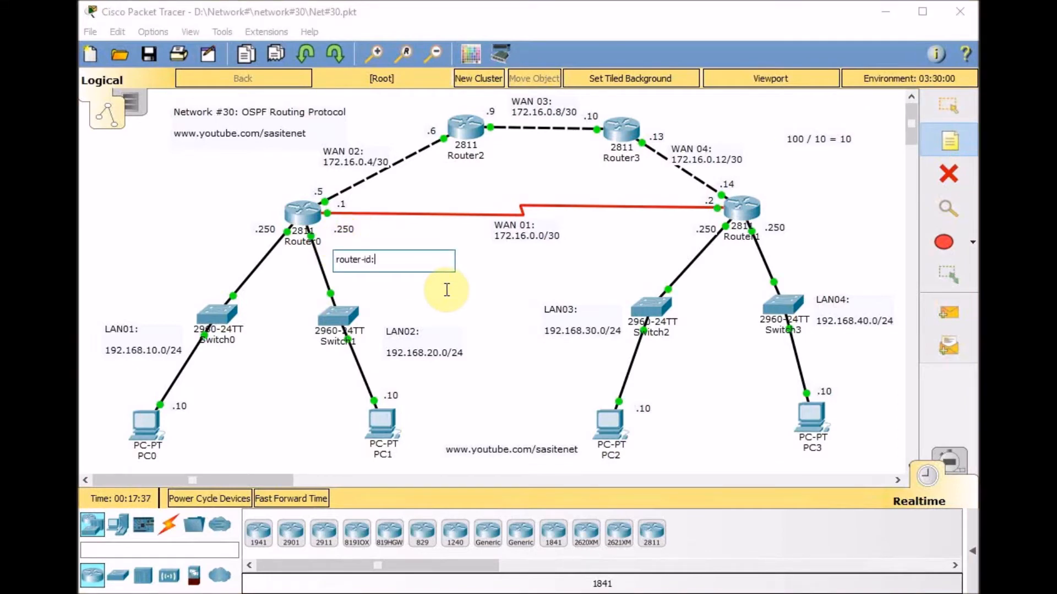
key("ctrl+a")
key("ctrl+c")
key("Right")
type("1.1.1.1")
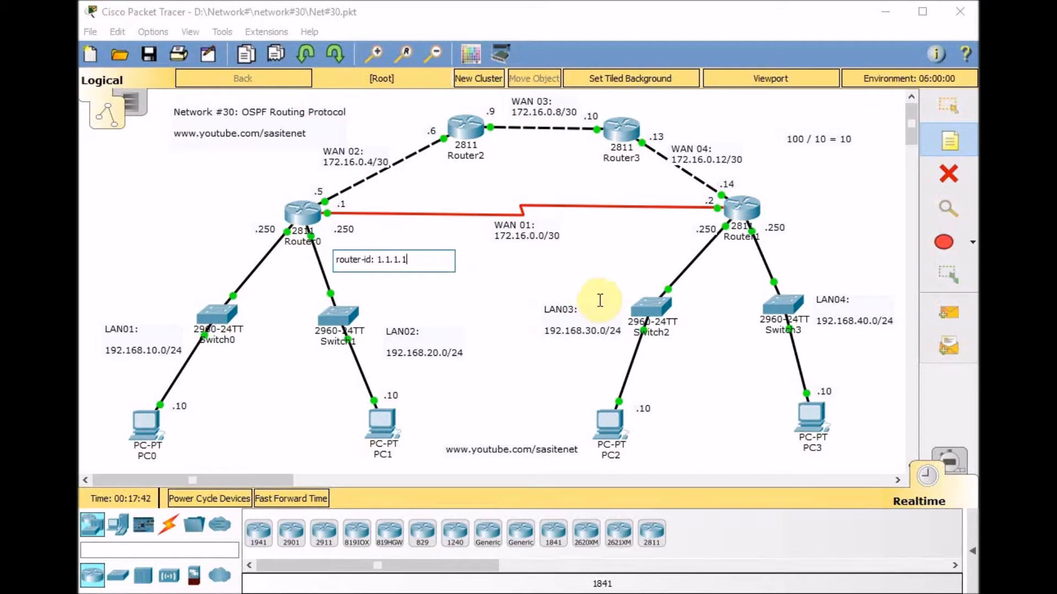
- Place the notes "router-id: 2.2.2.2" and "router-id: 3.3.3.3" above the WAN 01 link, reusing the copied label
left_click(445, 189)
key("ctrl+v")
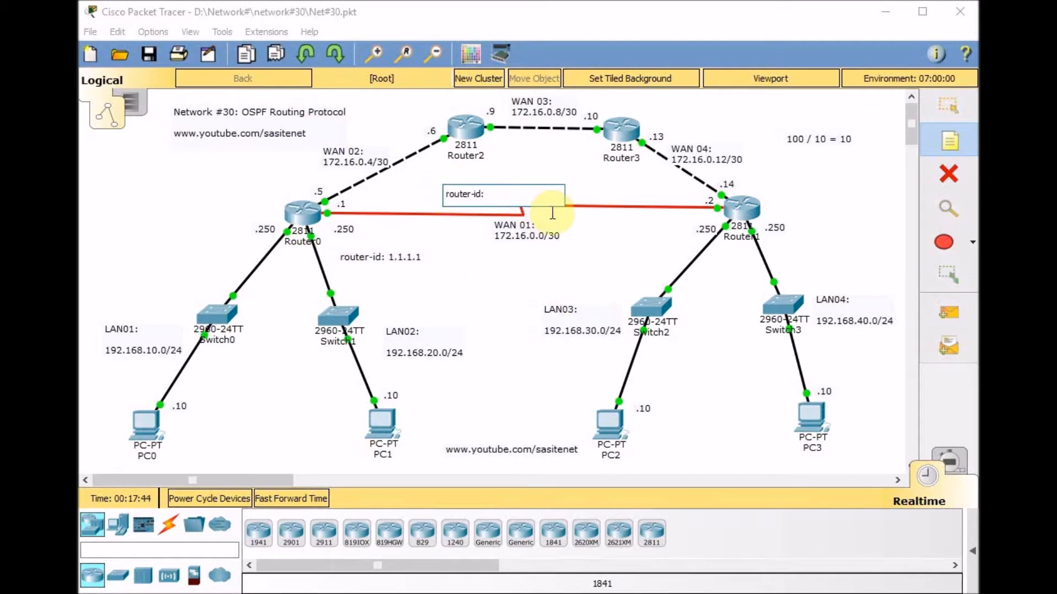
type("2.2.2.2")
left_click(588, 190)
key("ctrl+v")
type("3.3.3")
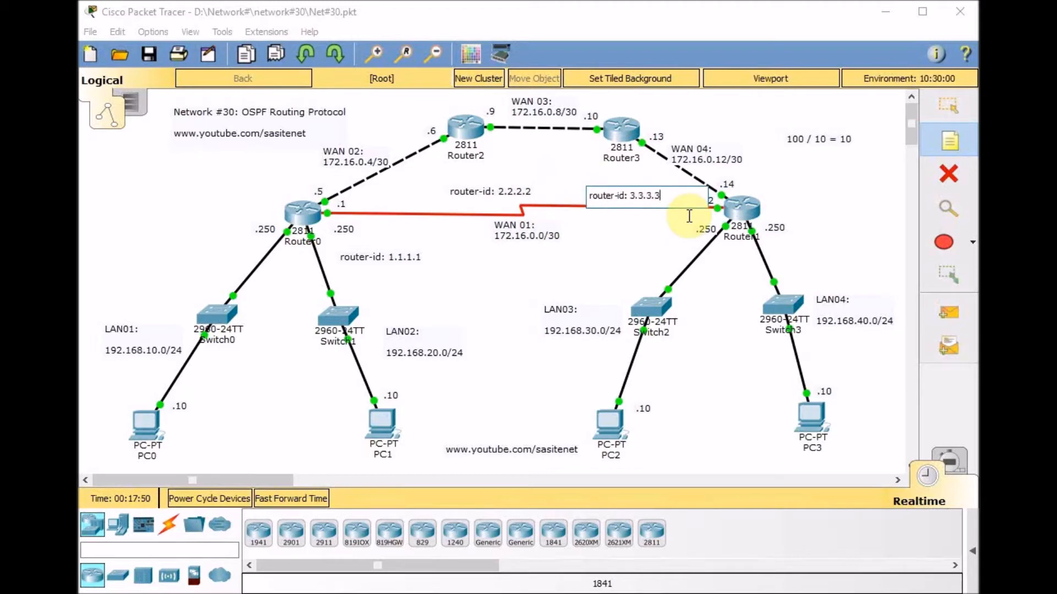
- Add a note "router-id:4.4.4.4" beside Router1, reusing the copied label, and finish placing notes
left_click(781, 208)
key("ctrl+v")
type("4")
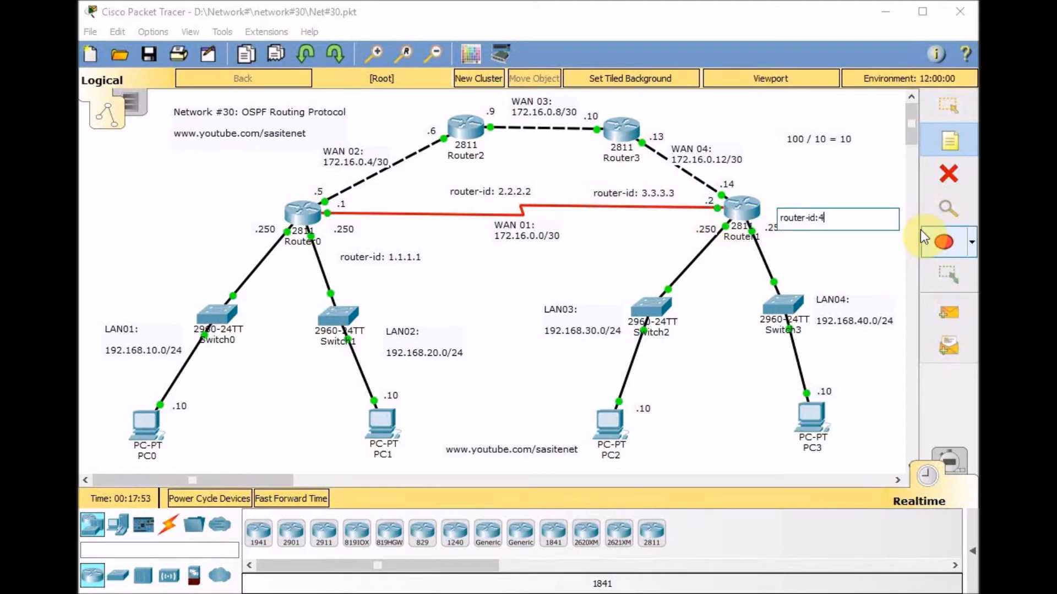
type(".4.4.4")
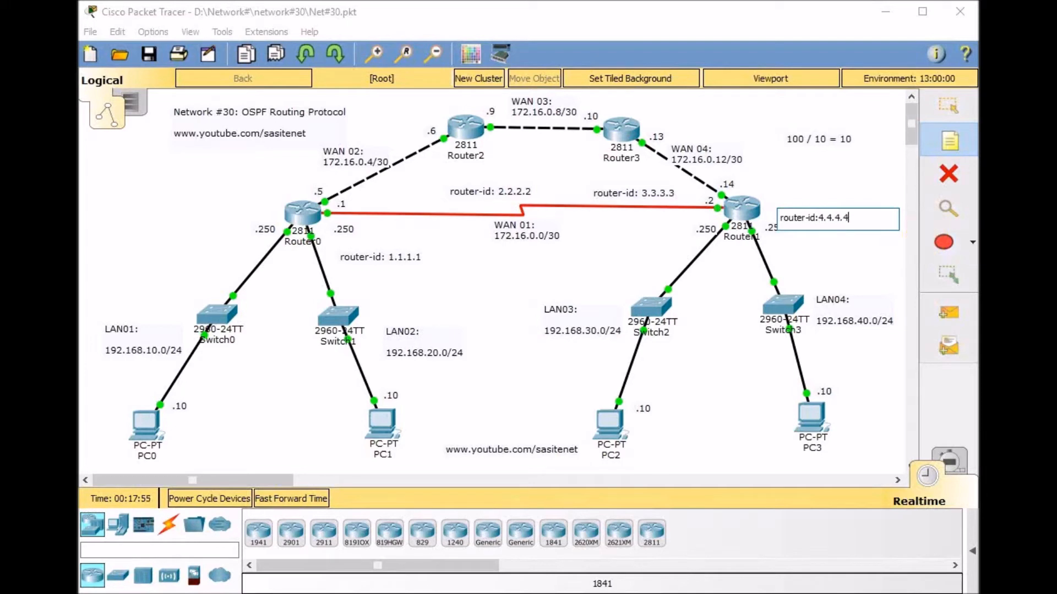
key("Escape")
- Move the router ID notes next to their routers: 4.4.4.4 by Router1, 3.3.3.3 by Router3, 2.2.2.2 by Router2, 1.1.1.1 by Router0
left_click_drag(792, 214, 776, 204)
left_click_drag(654, 198, 618, 179)
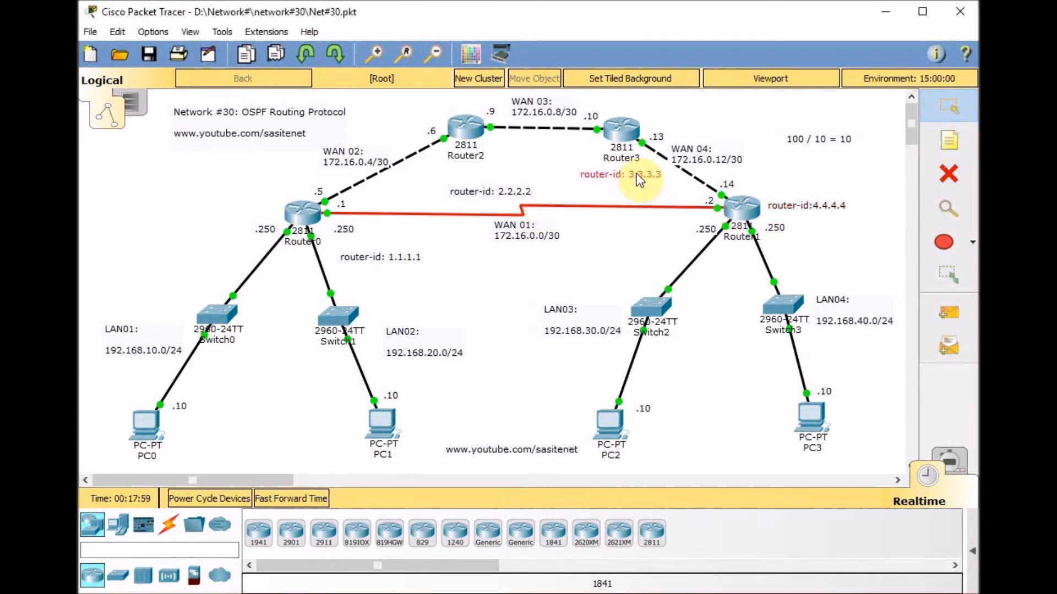
left_click_drag(487, 194, 465, 176)
left_click_drag(398, 255, 253, 210)
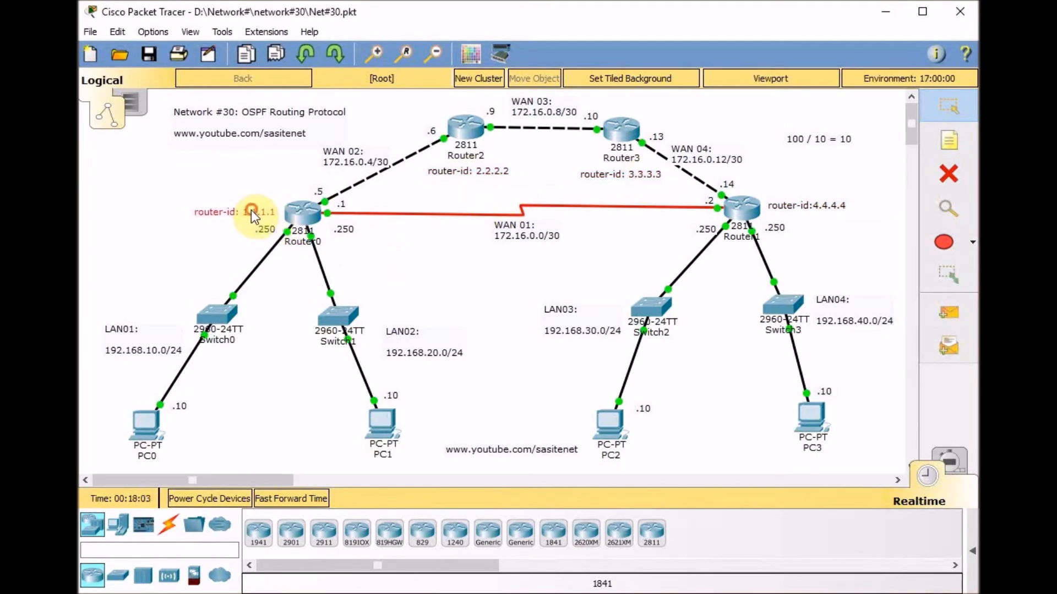
- Return to Router1's command line and complete the pending command as "router-id 4.4.4.4"
left_click(744, 216)
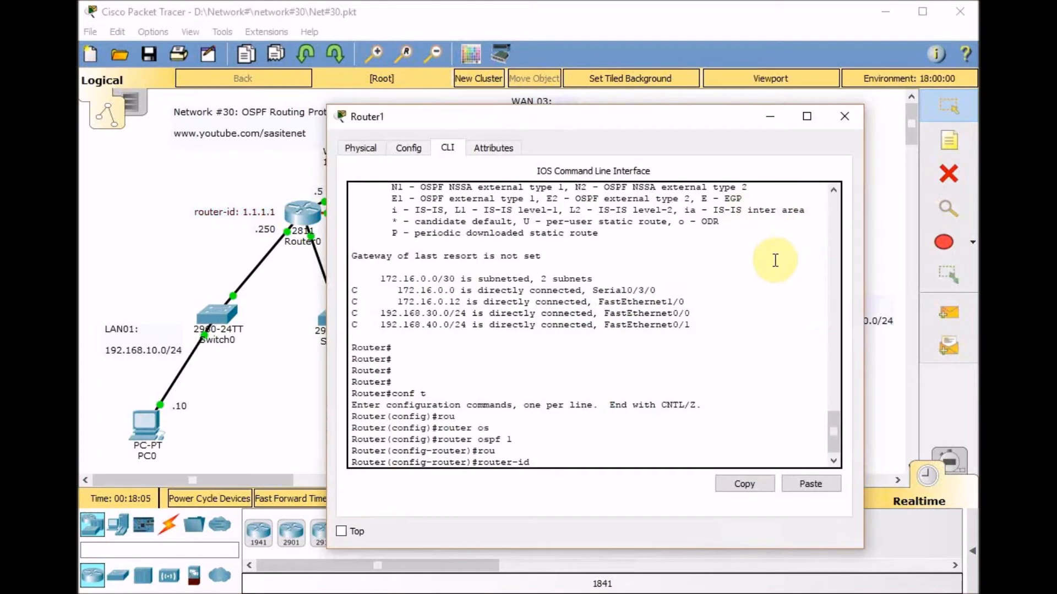
type("4.4.4.4")
key("Return")
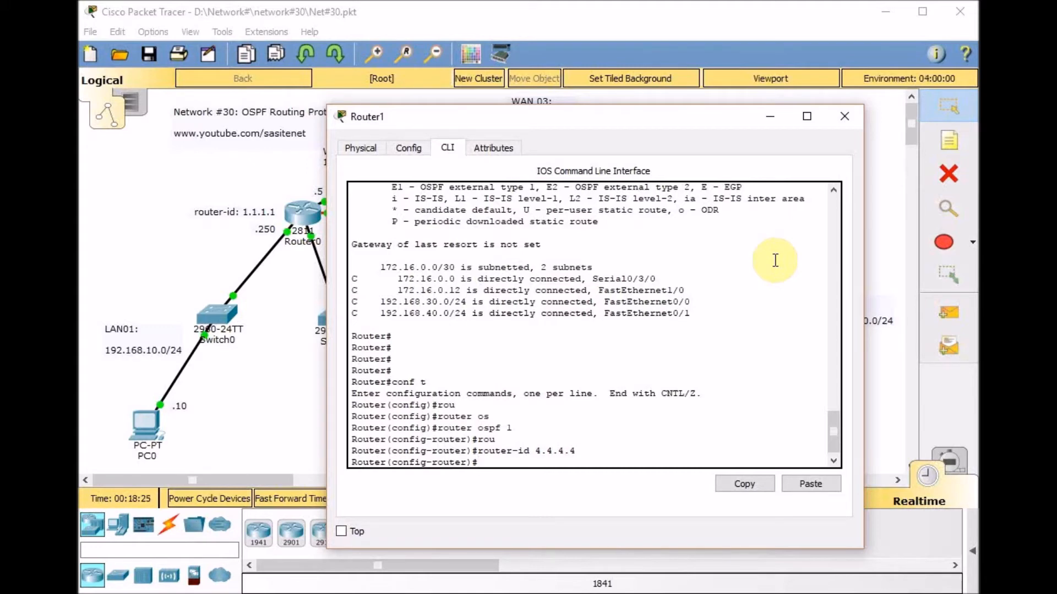
- Advertise LAN03 in OSPF on Router1 with "network 192.168.30.0 0.0.0.255 area 0"
key("Tab")
type("192")
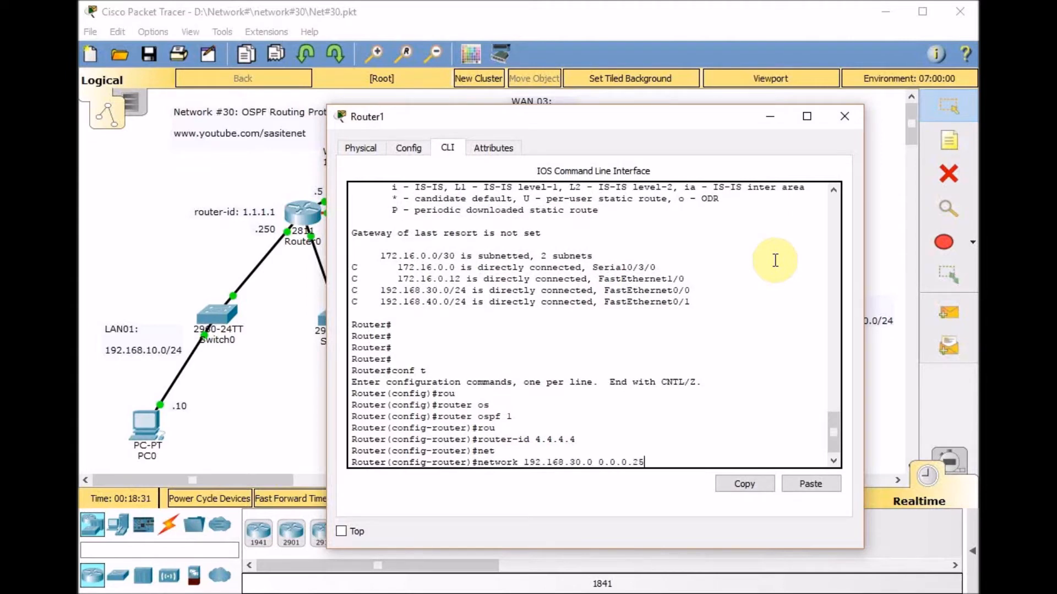
type("0")
key("Return")
- Advertise LAN04 on Router1 by reusing the previous command as "network 192.168.40.0 0.0.0.255 area 0"
key("Up")
key("BackSpace")
key("BackSpace")
type("40")
key("Return")
- Advertise WAN 01 in OSPF on Router1 with "network 172.16.0.0 0.0.0.3 area 0"
key("Up")
key("Down")
type("net")
key("Tab")
type("172.")
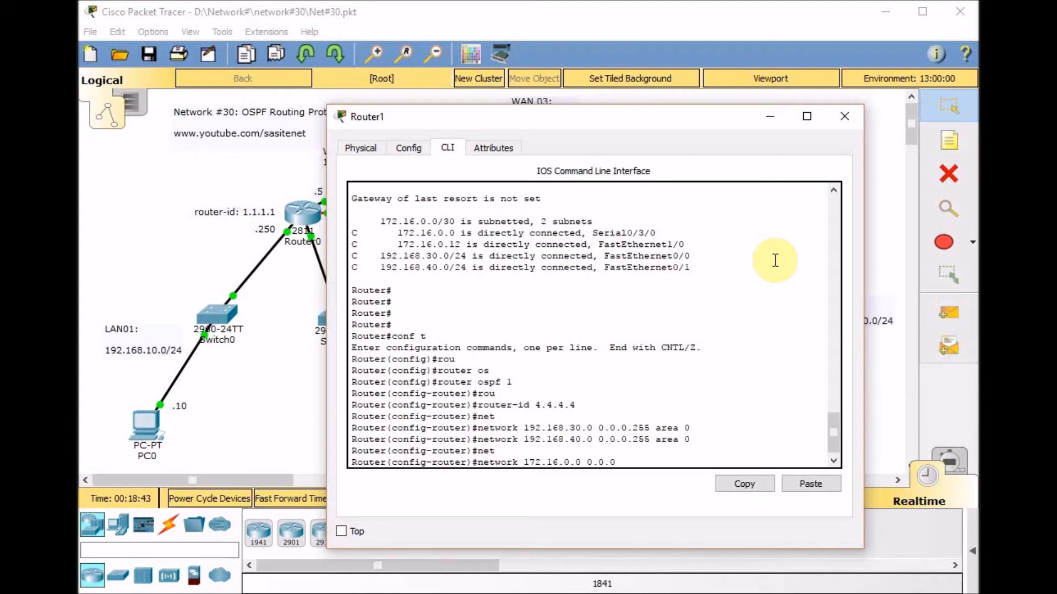
type("16.0.0 0.0.0.3 area 0")
key("Return")
- Check the WAN 04 address in the topology and advertise it on Router1 with "network 172.16.0.12 0.0.0.3 area 0"
key("Up")
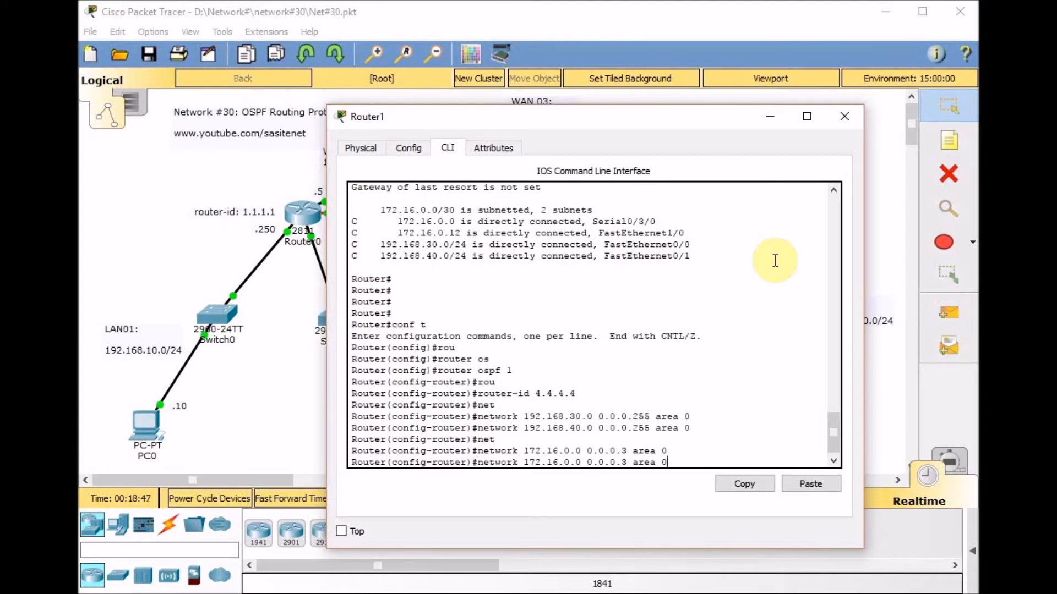
type("2")
left_click(250, 414)
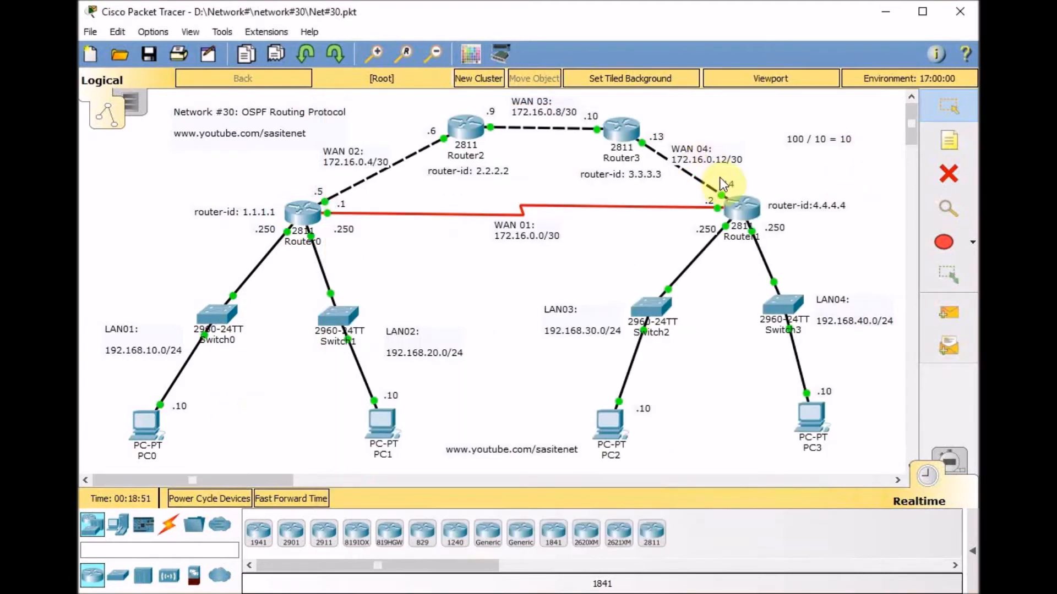
left_click(737, 207)
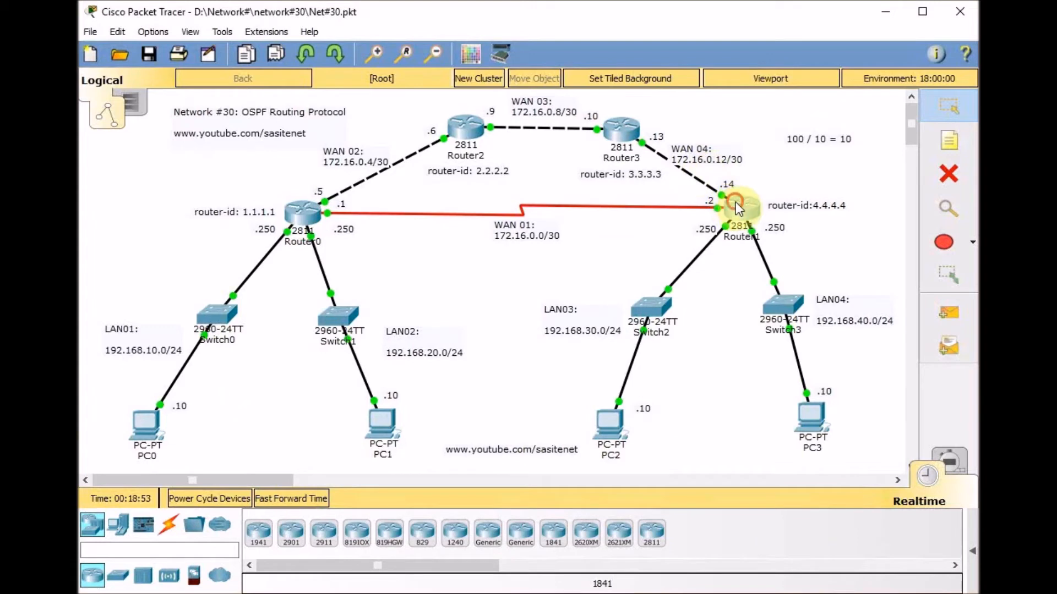
key("Return")
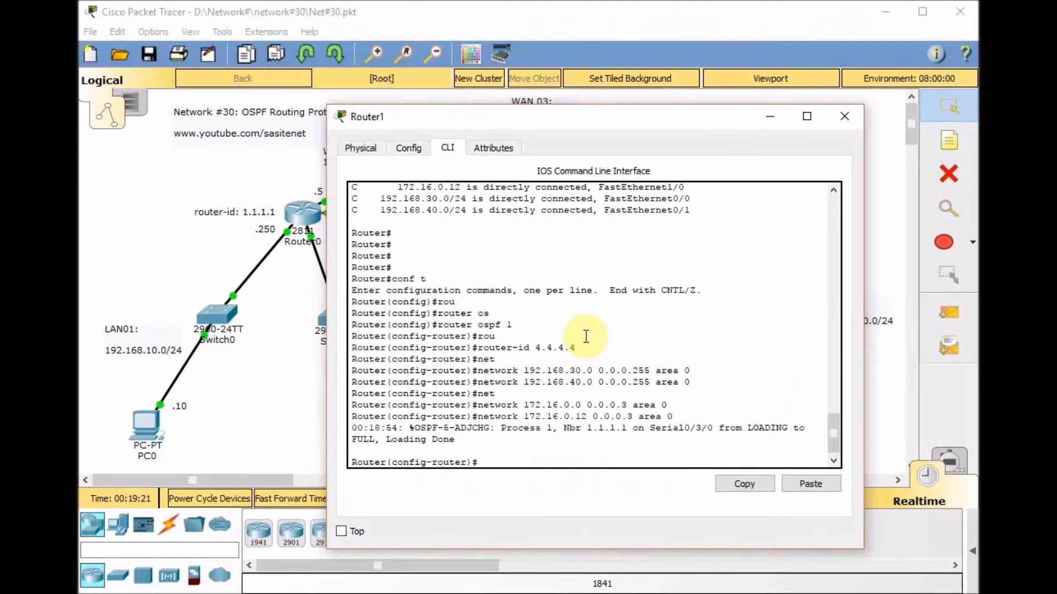
- Leave configuration mode on Router1 and run "sh ip route" to examine the OSPF route codes and their distance and metric values
key("Return")
key("ctrl+z")
key("Return")
key("Return")
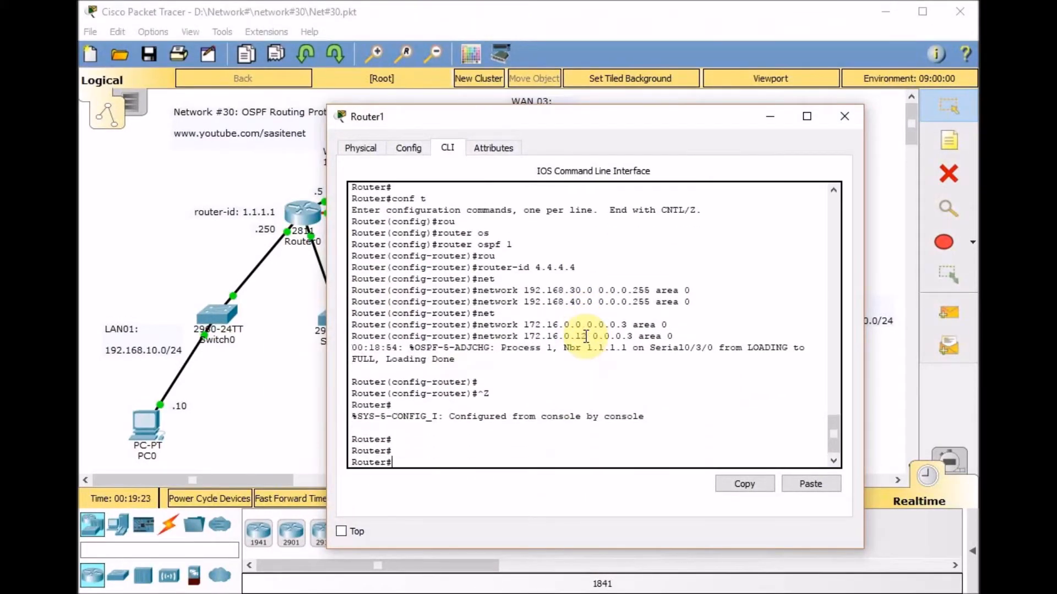
type("sh ip rou")
key("Tab")
key("Return")
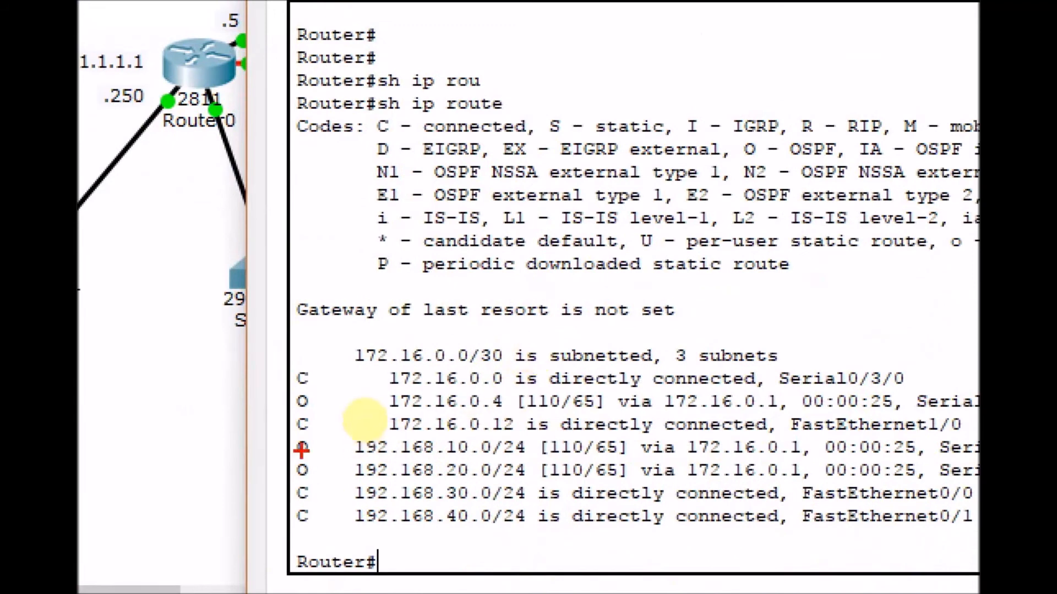
left_click_drag(297, 455, 317, 452)
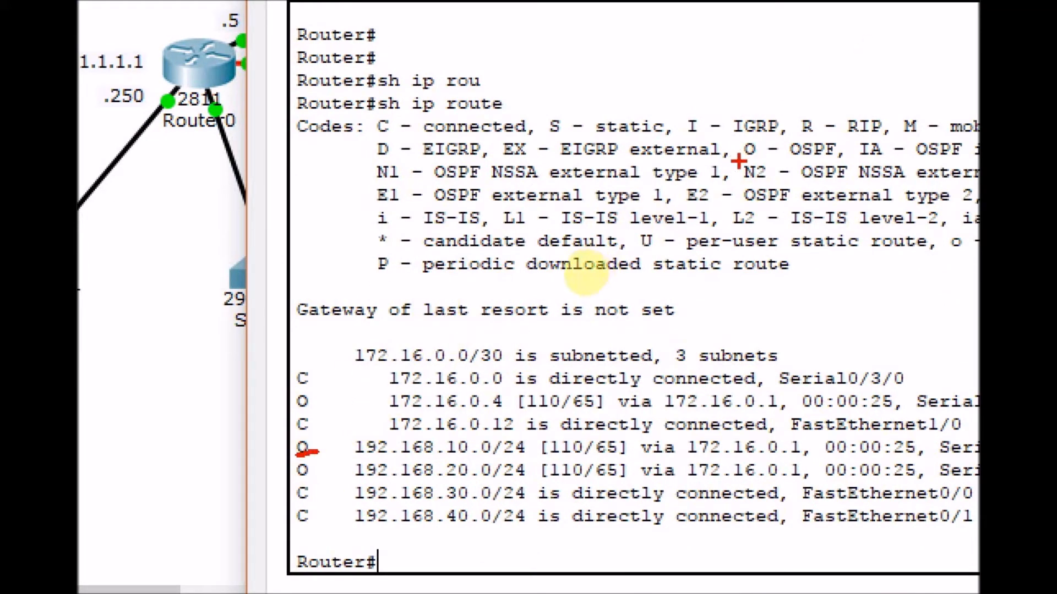
left_click_drag(738, 163, 815, 155)
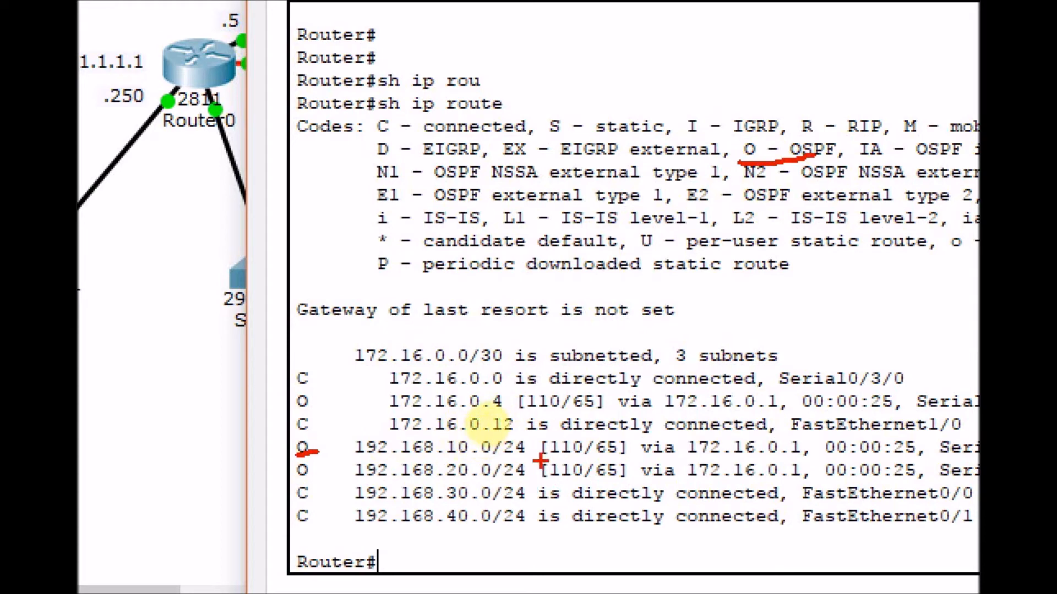
mouse_move(543, 457)
left_mouse_down()
mouse_move(585, 456)
mouse_move(561, 485)
mouse_move(584, 484)
left_mouse_up()
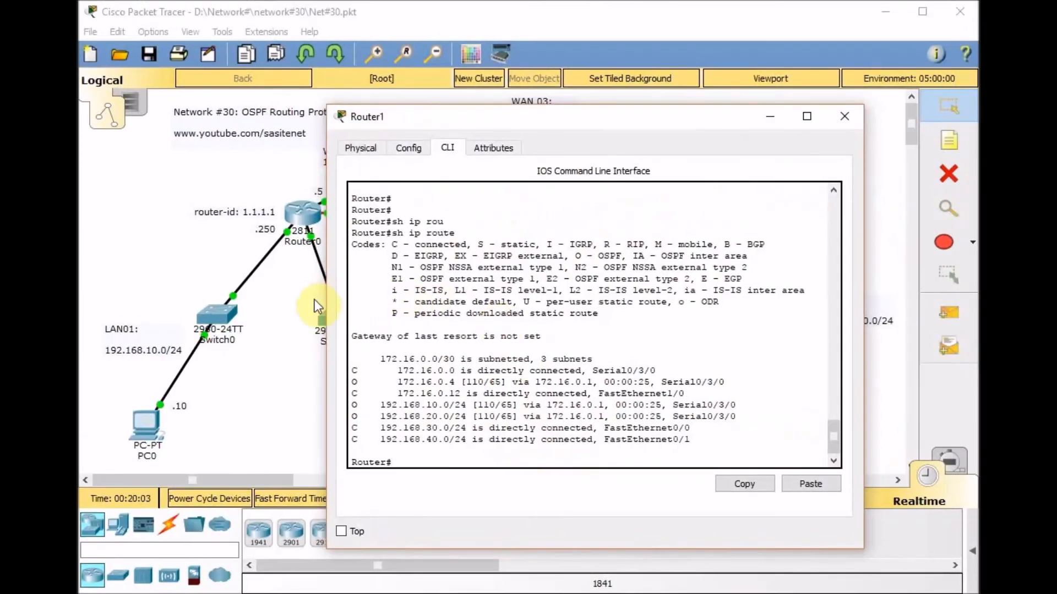
- Switch to Router0's command line, leave configuration mode and run "sh ip route" to examine its OSPF routes to LAN03 and LAN04
left_click(294, 300)
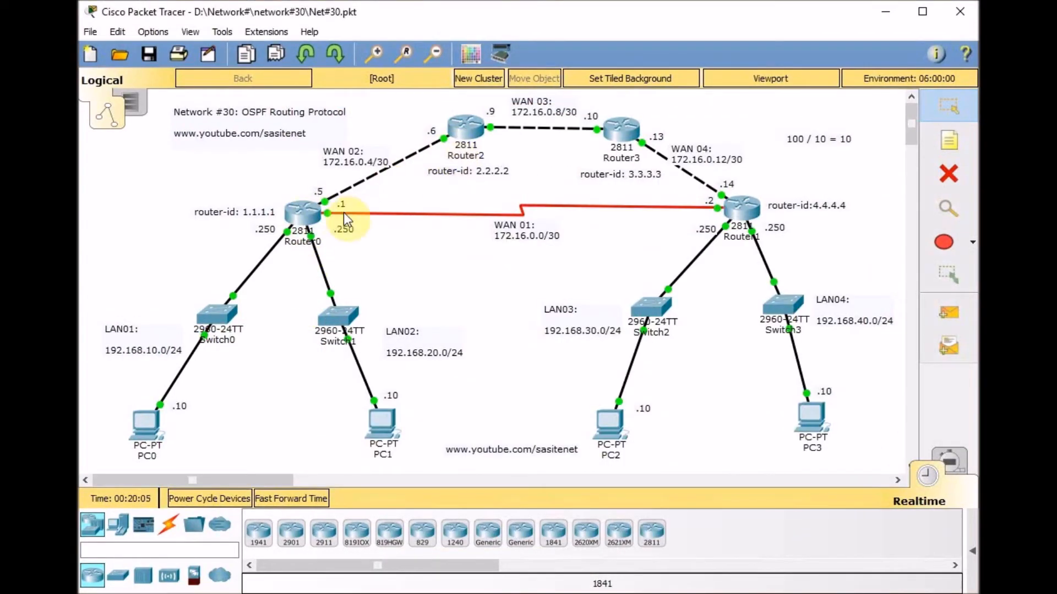
left_click(306, 211)
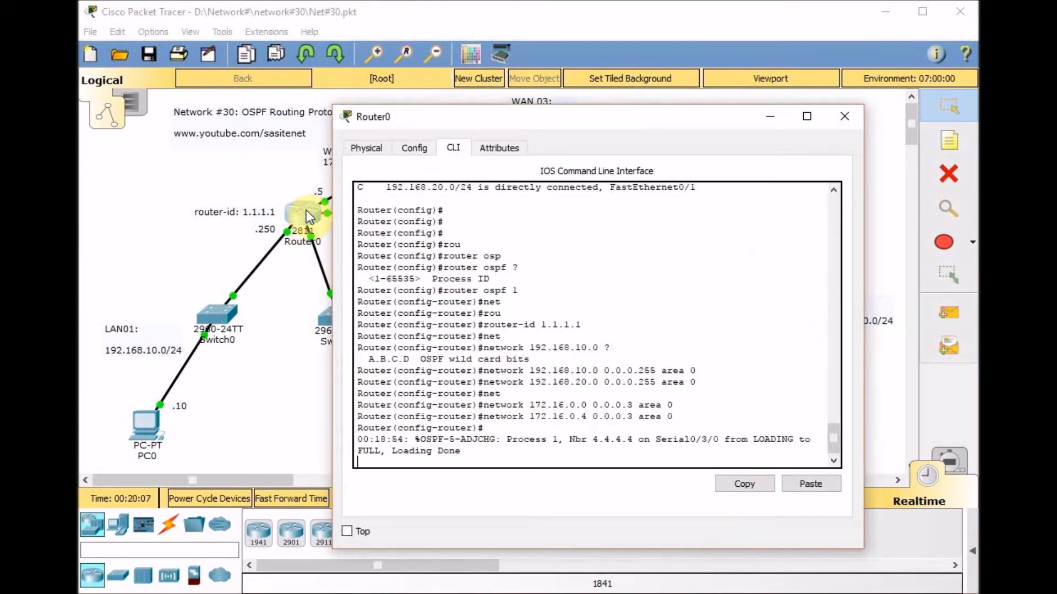
key("Return")
key("Return")
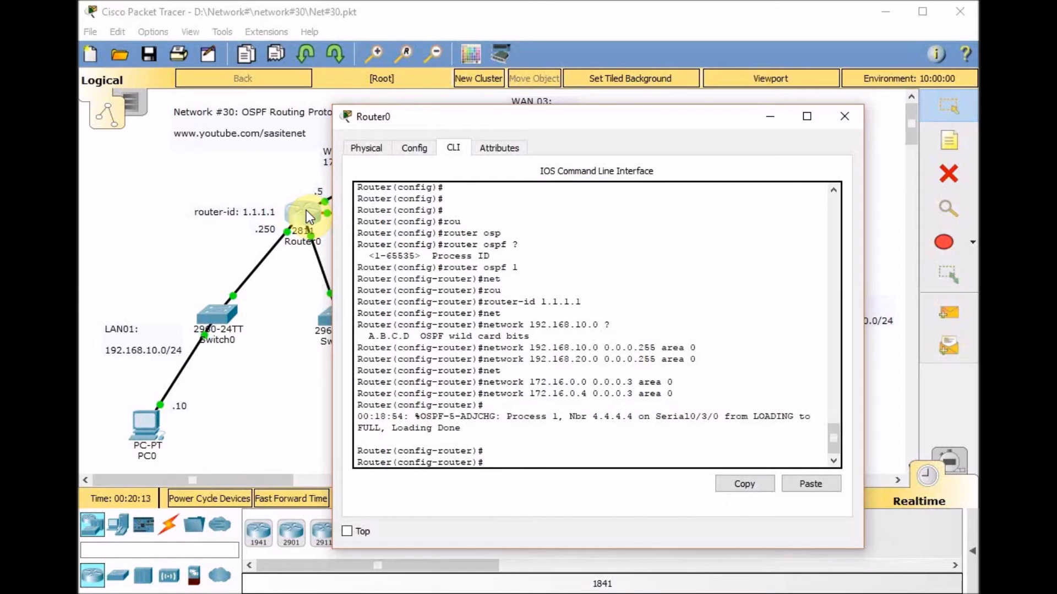
key("ctrl+z")
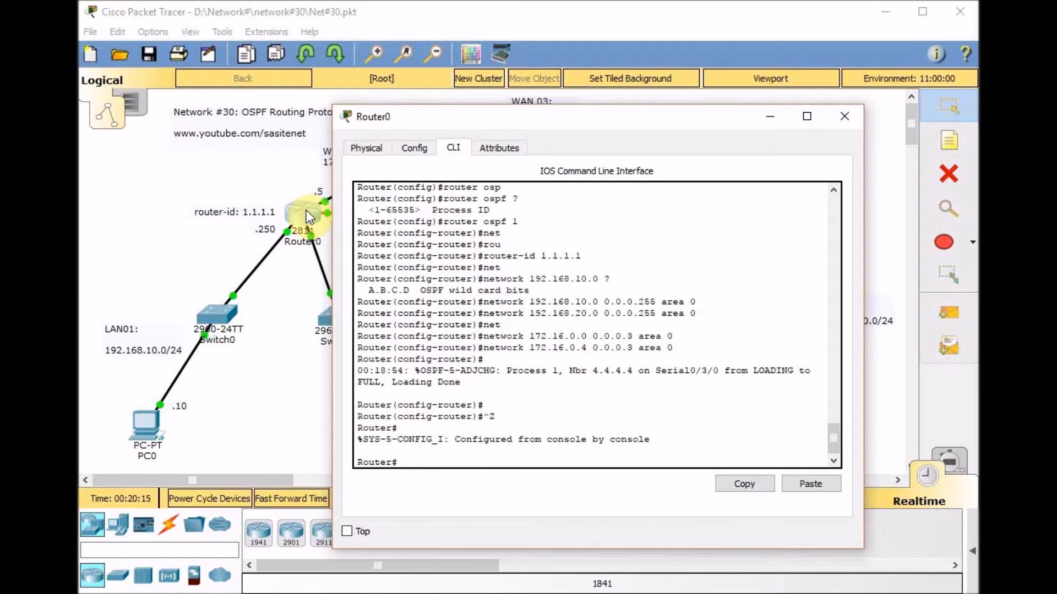
key("Return")
type("sh ip route")
key("Return")
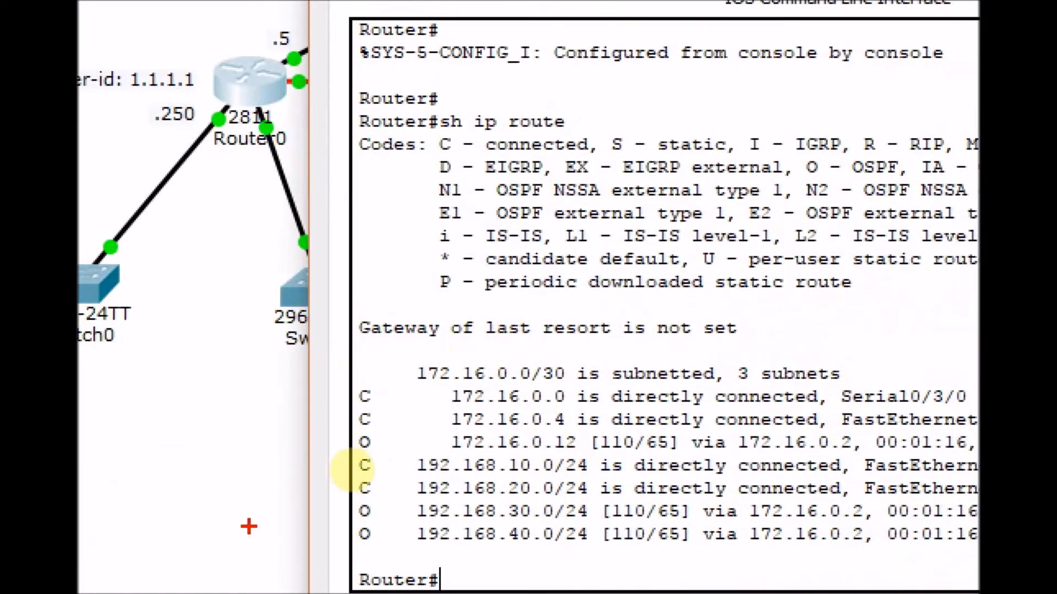
left_click_drag(357, 542, 371, 542)
left_click_drag(502, 517, 560, 521)
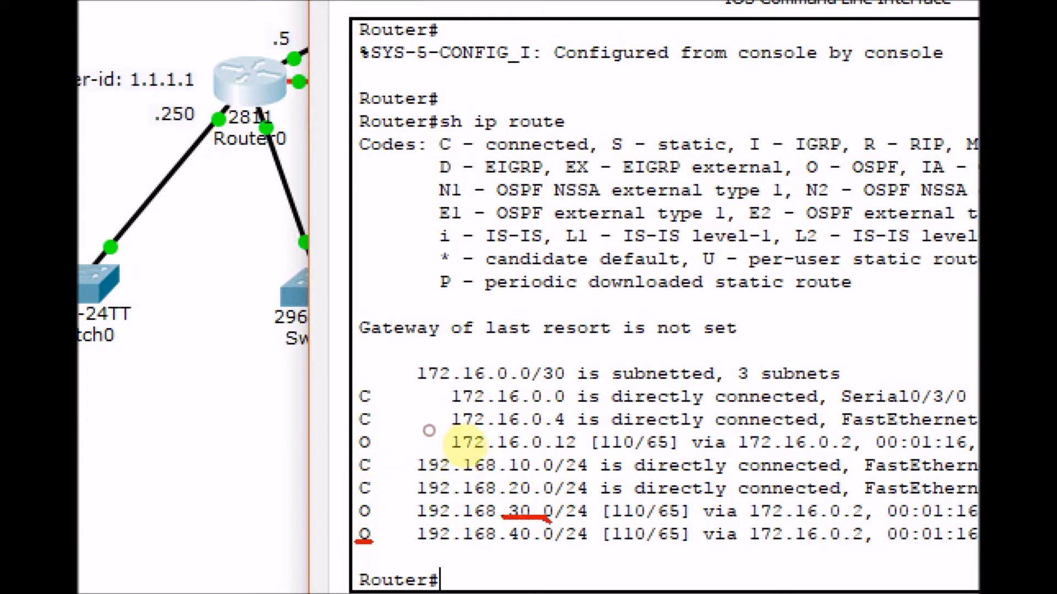
- Examine the distance, metric and next hop of Router0's OSPF routes to LAN03, LAN04 and WAN 04, and return to the topology
left_click_drag(503, 546, 554, 546)
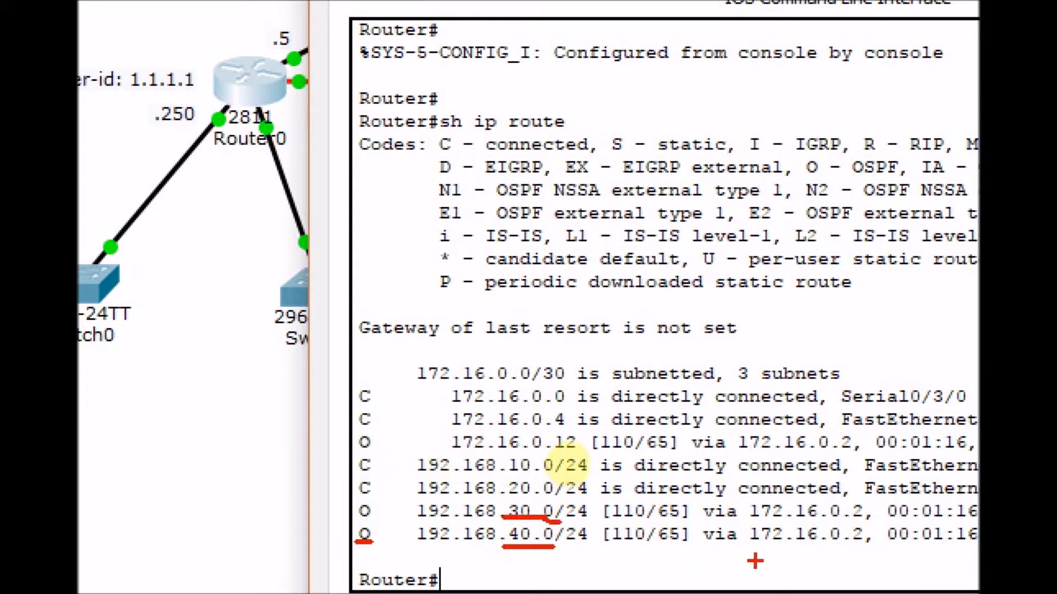
left_click_drag(612, 548, 682, 551)
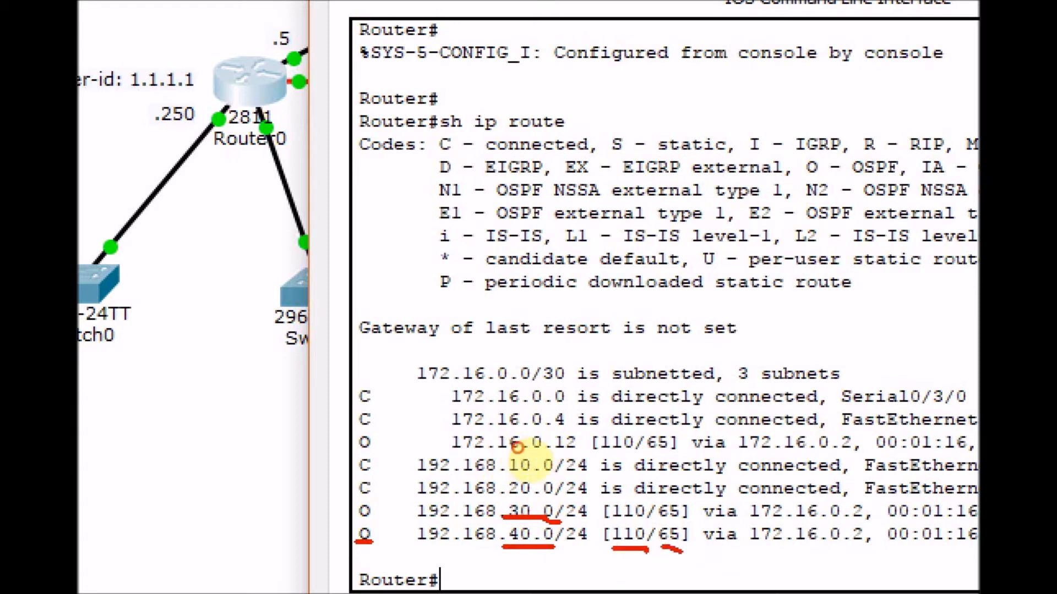
left_click_drag(760, 547, 857, 546)
left_click_drag(752, 524, 878, 529)
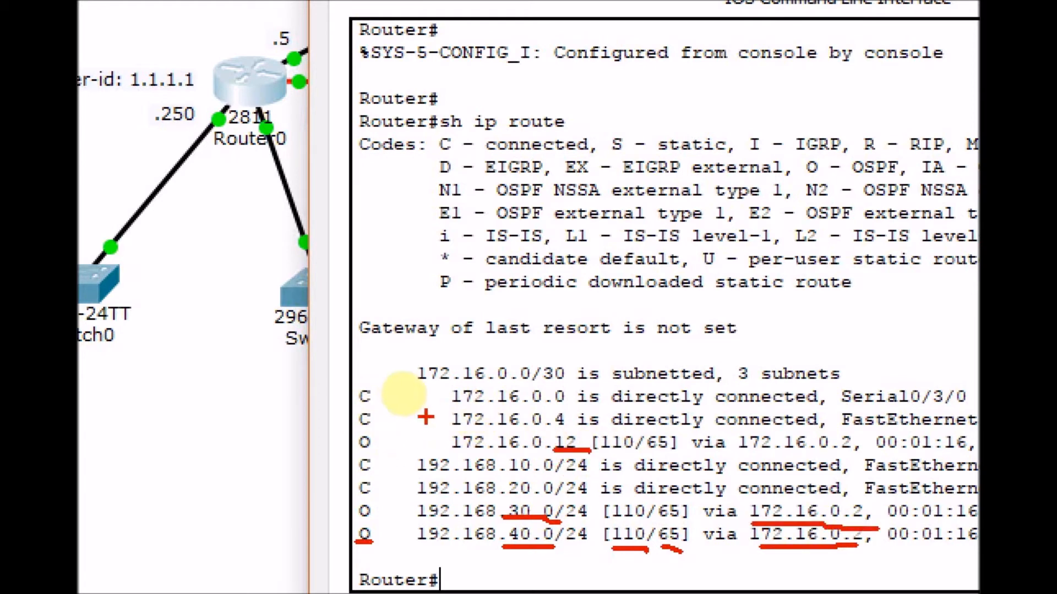
key("Escape")
left_click(285, 351)
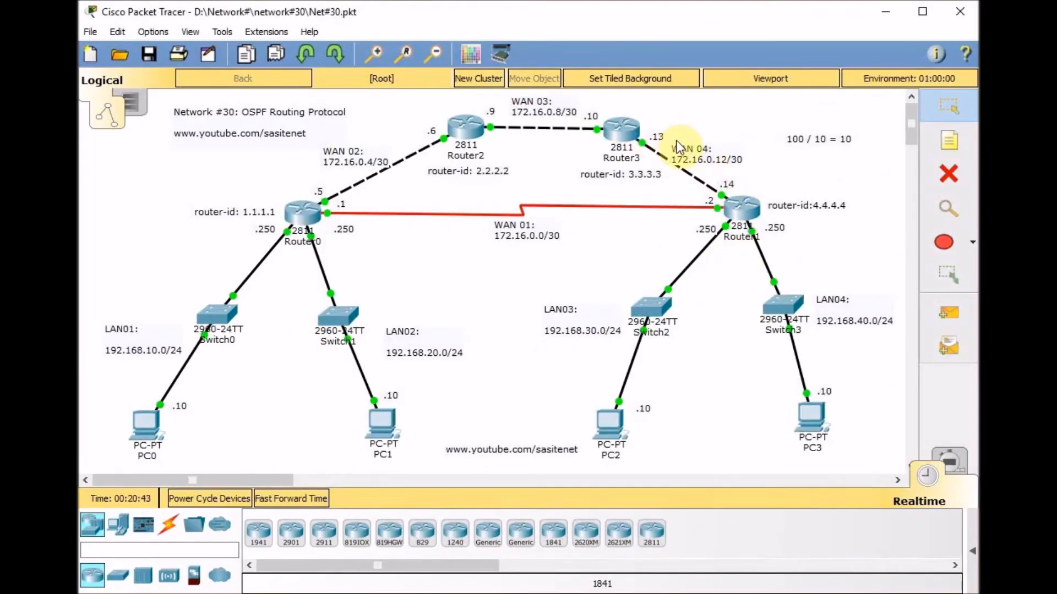
- Run "sh ip ospf neighbor" on Router0 and examine the neighbor's ID, address and interface
left_click(312, 213)
key("Return")
key("Return")
key("Return")
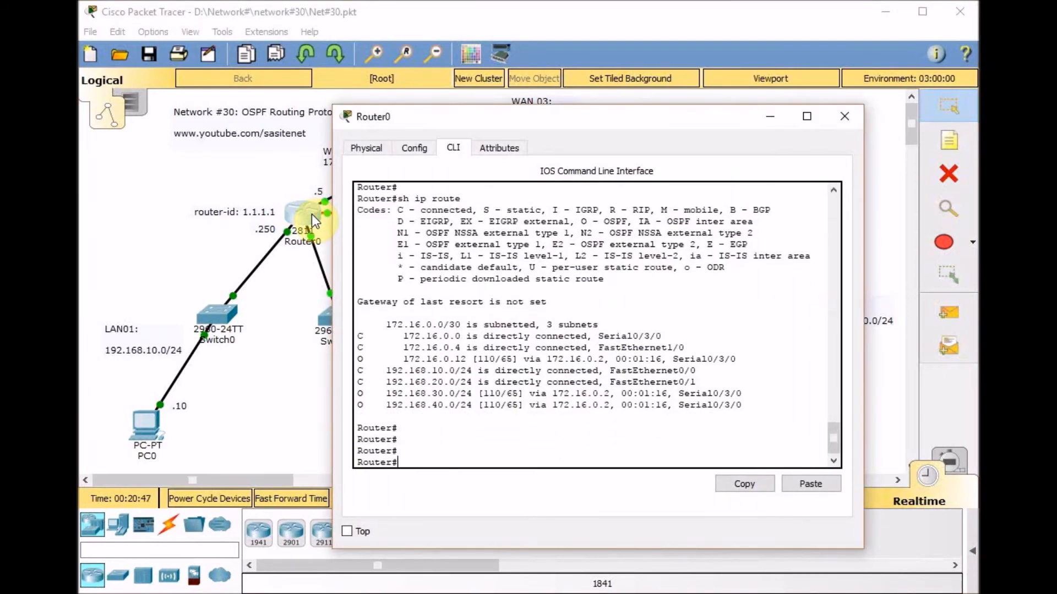
type("sh ip os")
key("Tab")
type("nei")
key("Tab")
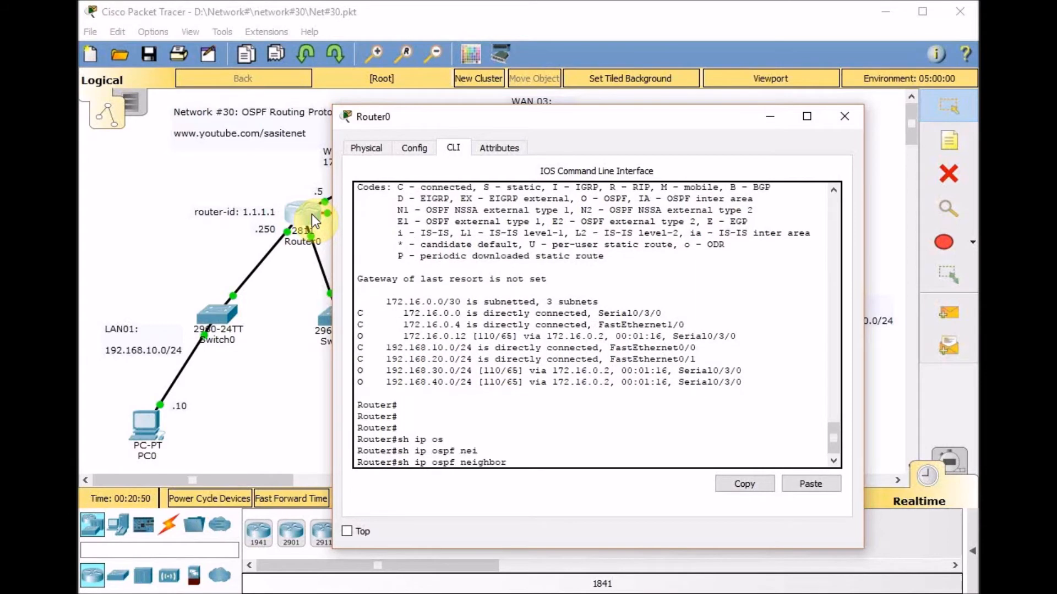
key("Return")
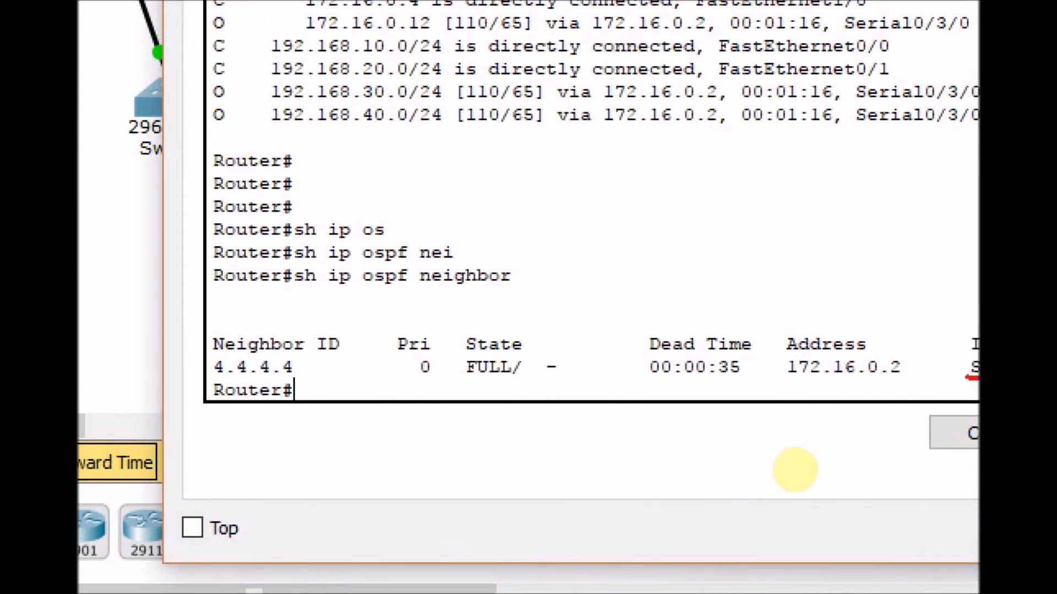
left_click_drag(784, 380, 912, 377)
left_click_drag(218, 377, 300, 370)
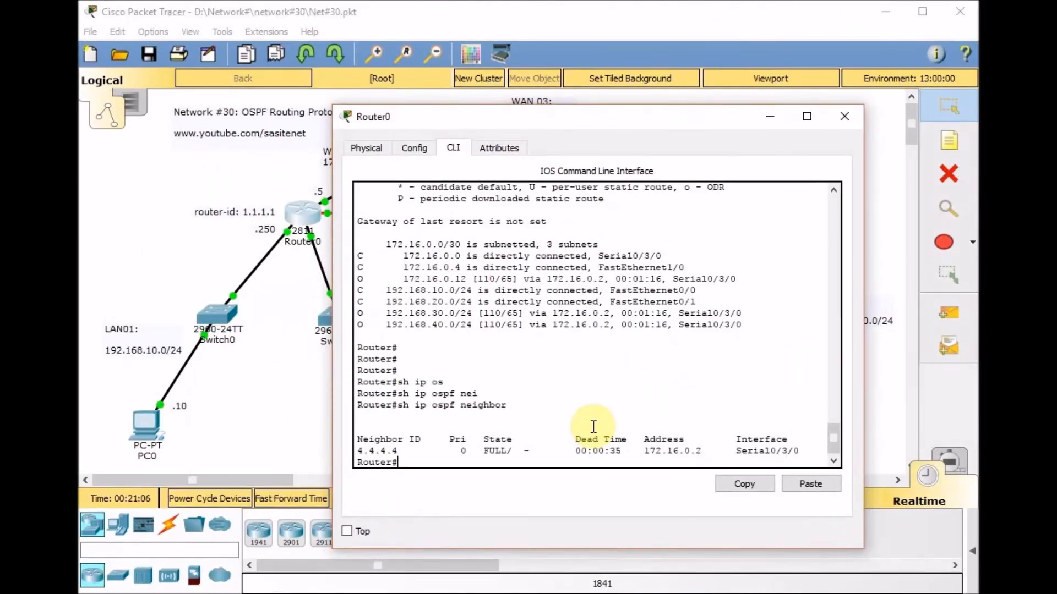
left_click(256, 415)
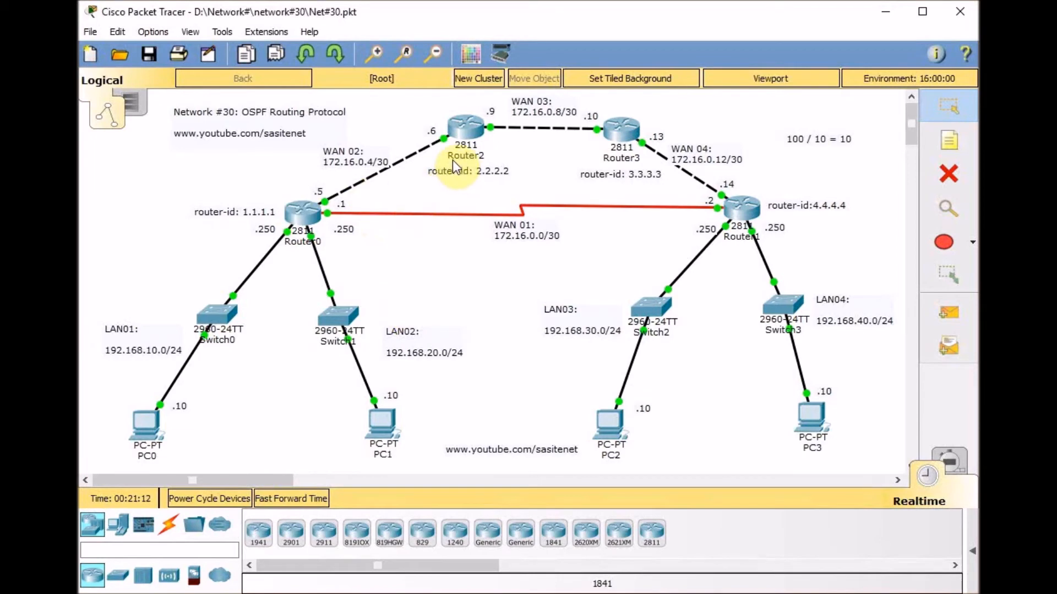
- Open Router2's command line, enter configuration mode and start OSPF process 1 with "router ospf 1"
left_click(463, 133)
key("Return")
key("Return")
type("conf t")
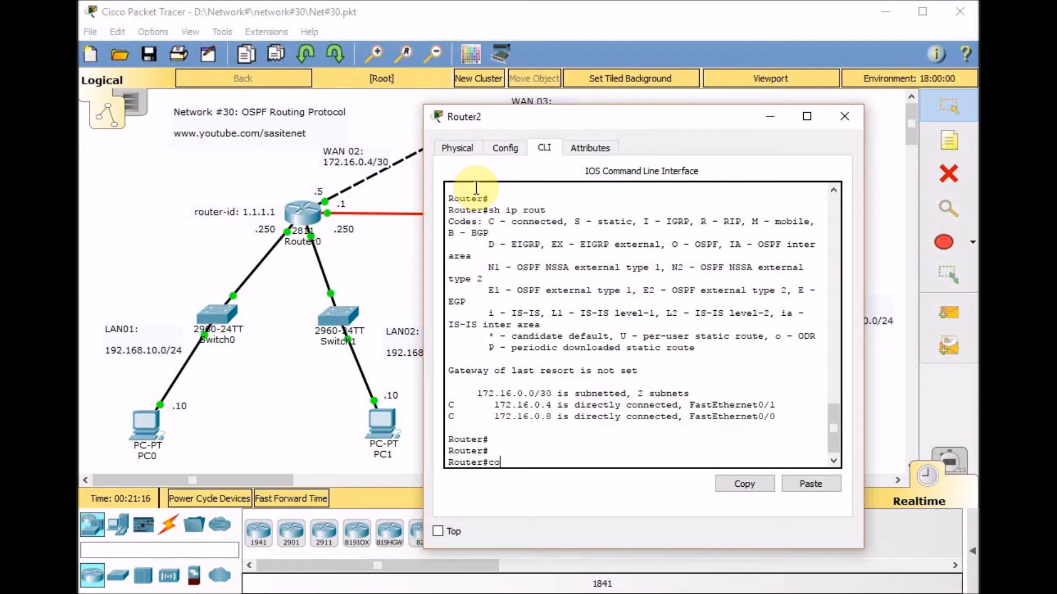
key("Return")
type("router")
key("Tab")
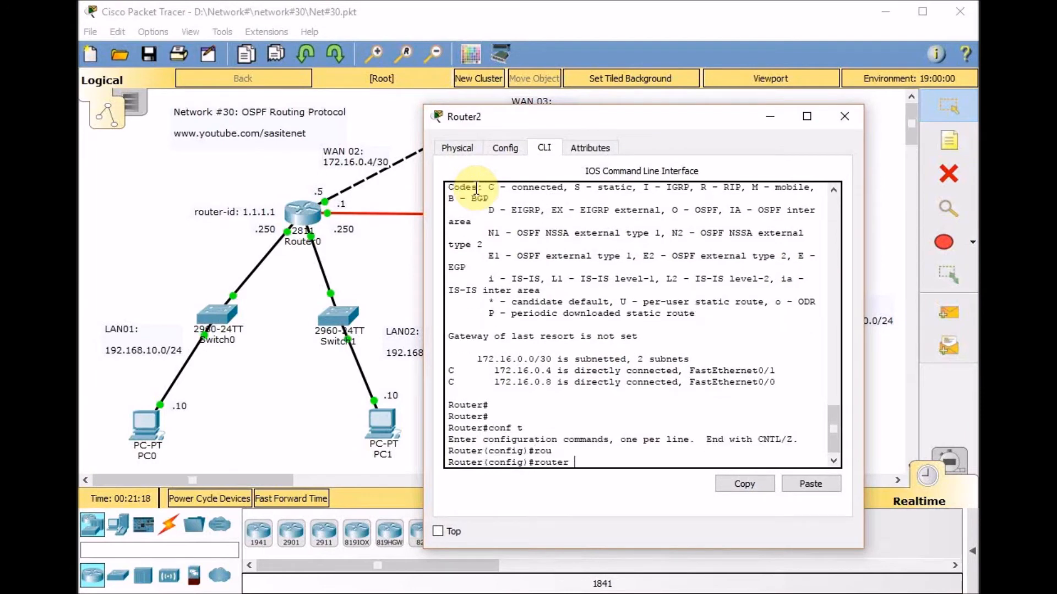
type("os")
key("Tab")
type("1")
key("Return")
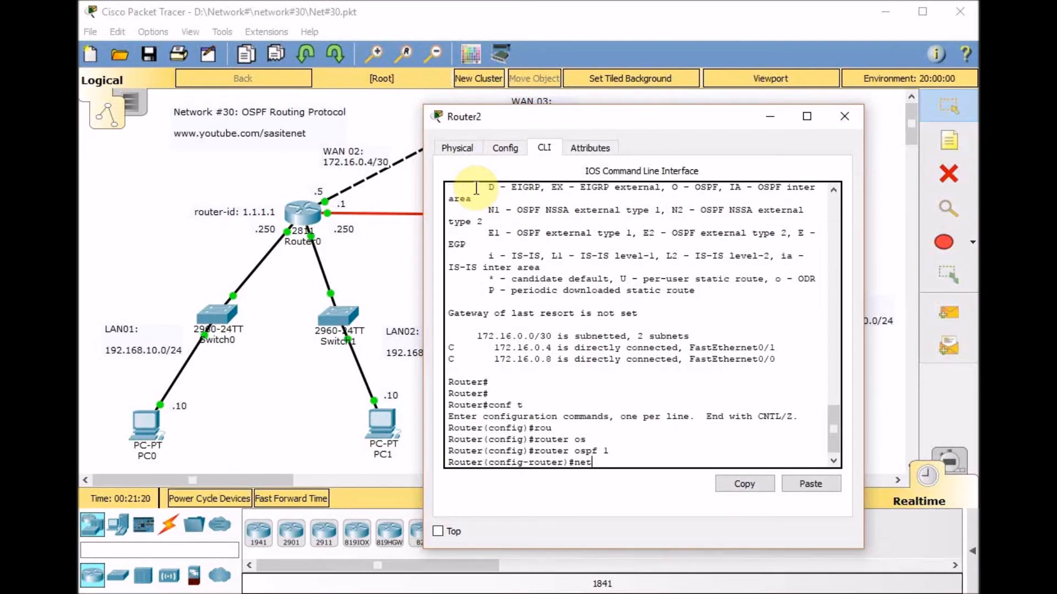
- Advertise WAN 02 in OSPF on Router2 with "network 172.16.0.4 0.0.0.3 area 0"
type("net")
key("Tab")
type("172.16")
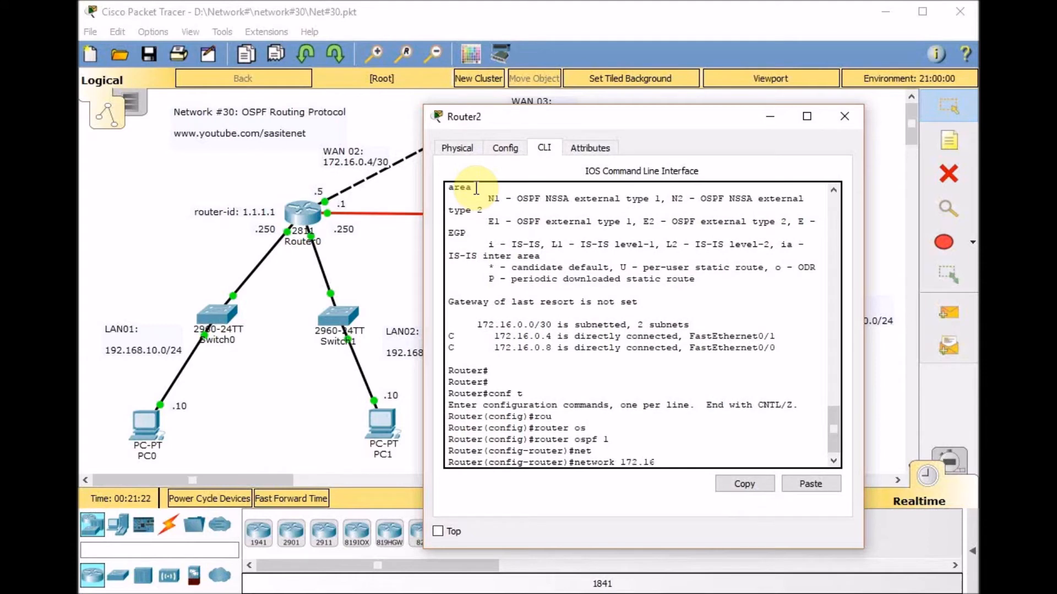
type(".0.4 0.0.0.3 area 0")
key("Return")
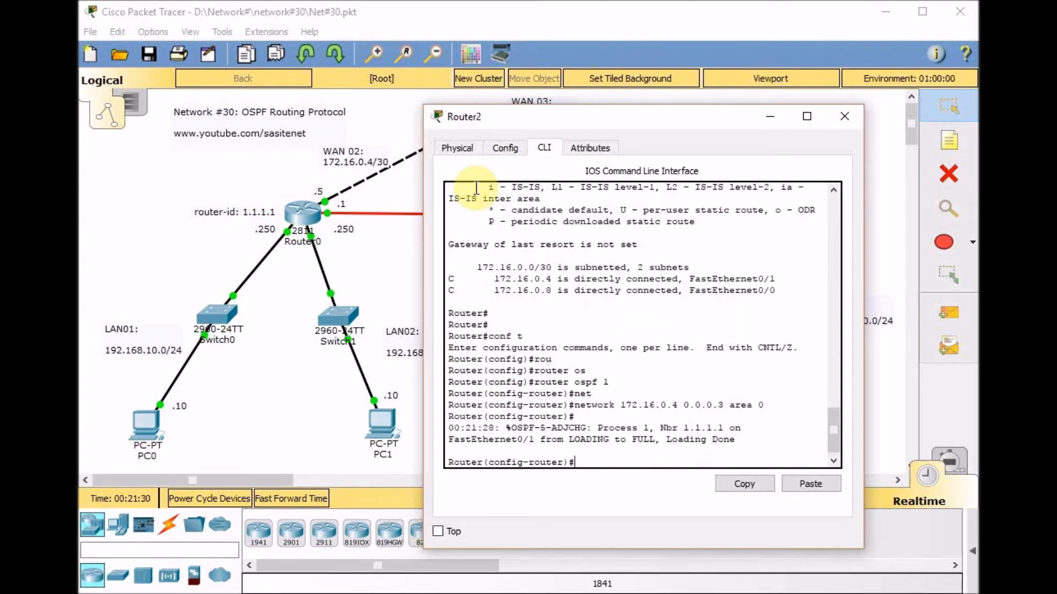
- Check the WAN 03 address in the topology and advertise it on Router2 with "network 172.16.0.8 0.0.0.3 area 0"
left_click_drag(550, 118, 533, 177)
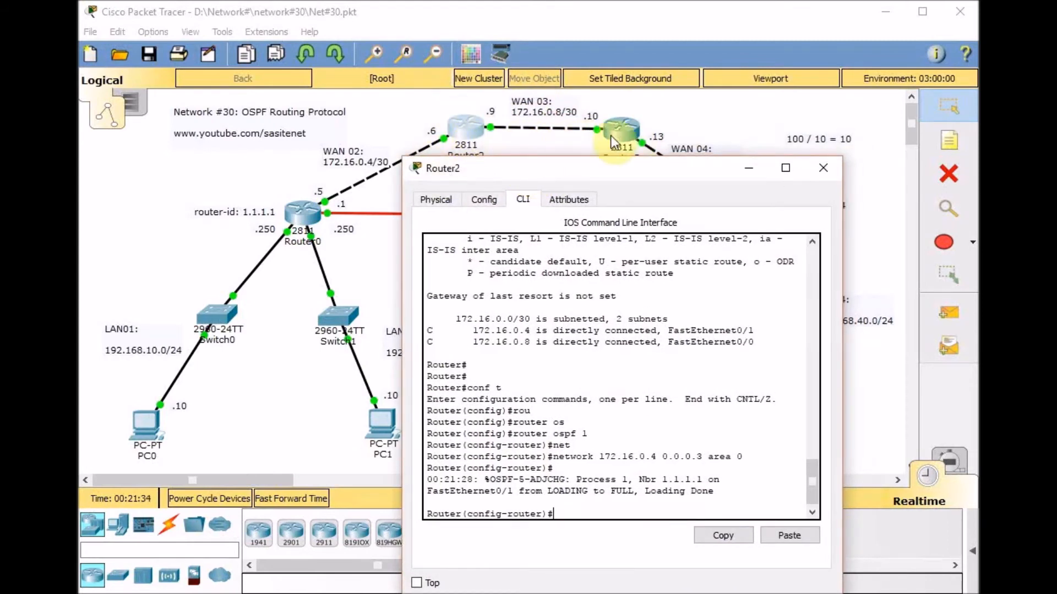
left_click_drag(550, 163, 551, 106)
key("Up")
key("Left")
key("Left")
key("Left")
key("Left")
key("Left")
key("Left")
key("Left")
key("Left")
key("Left")
key("Left")
key("Left")
key("Left")
key("Left")
key("Left")
key("Left")
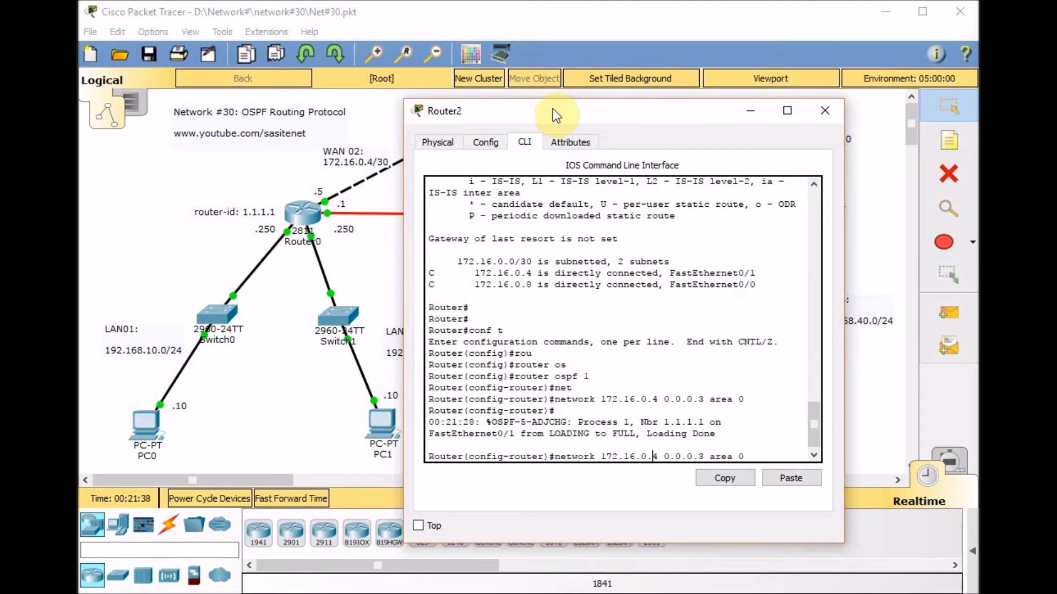
key("BackSpace")
type("8")
key("Return")
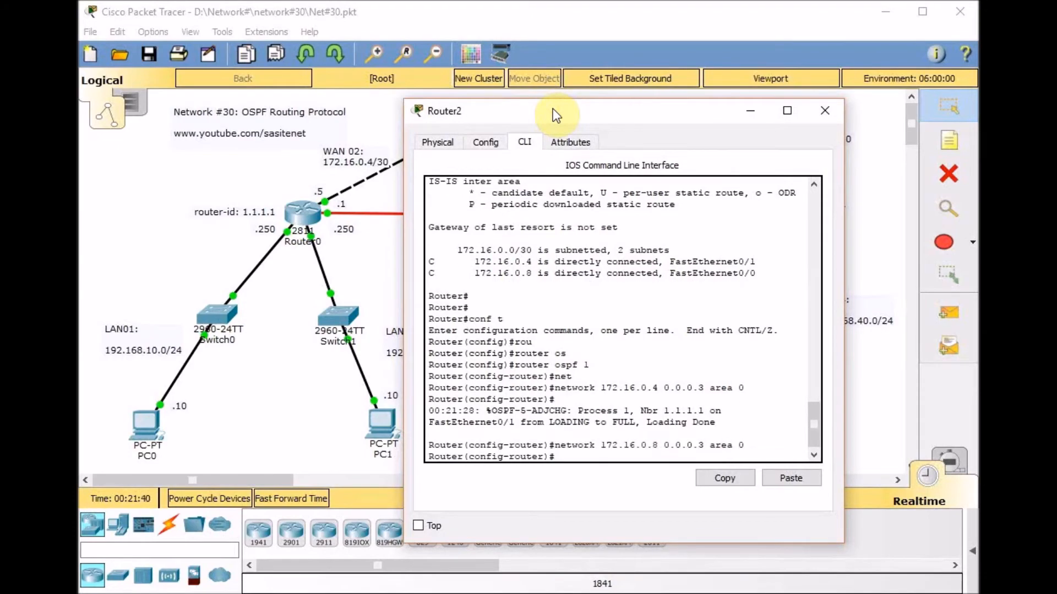
key("Return")
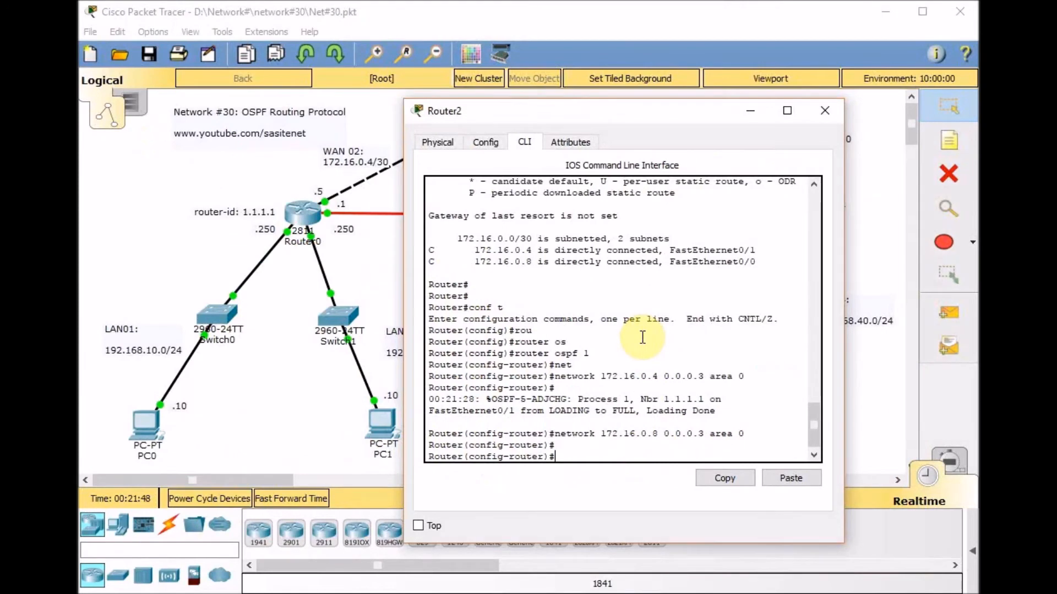
- Leave configuration mode on Router2 and display its routing table with "sh ip route"
key("ctrl+z")
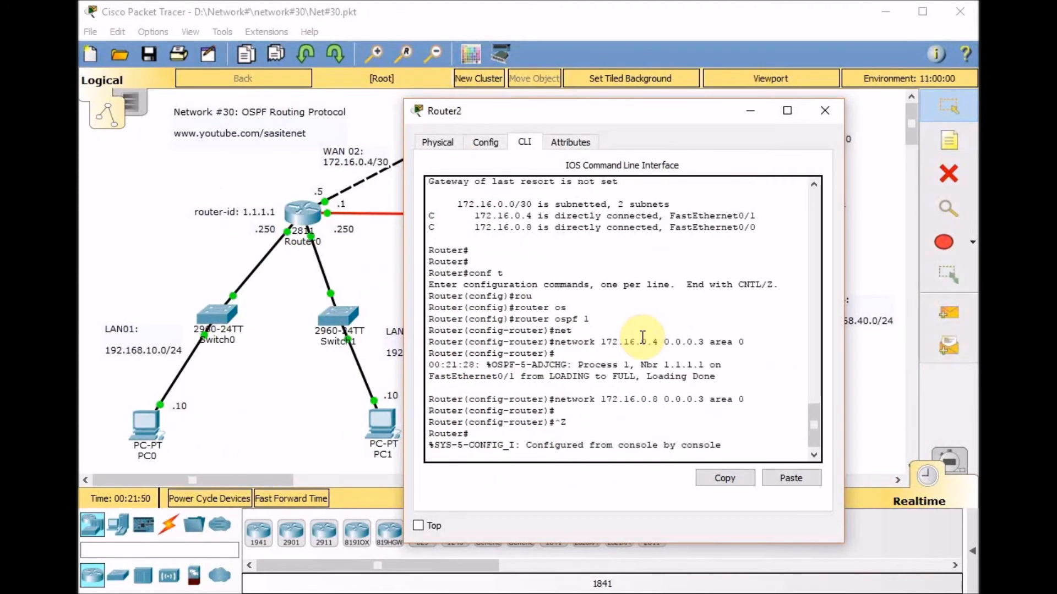
key("Return")
key("Return")
key("Return")
type("sh ip")
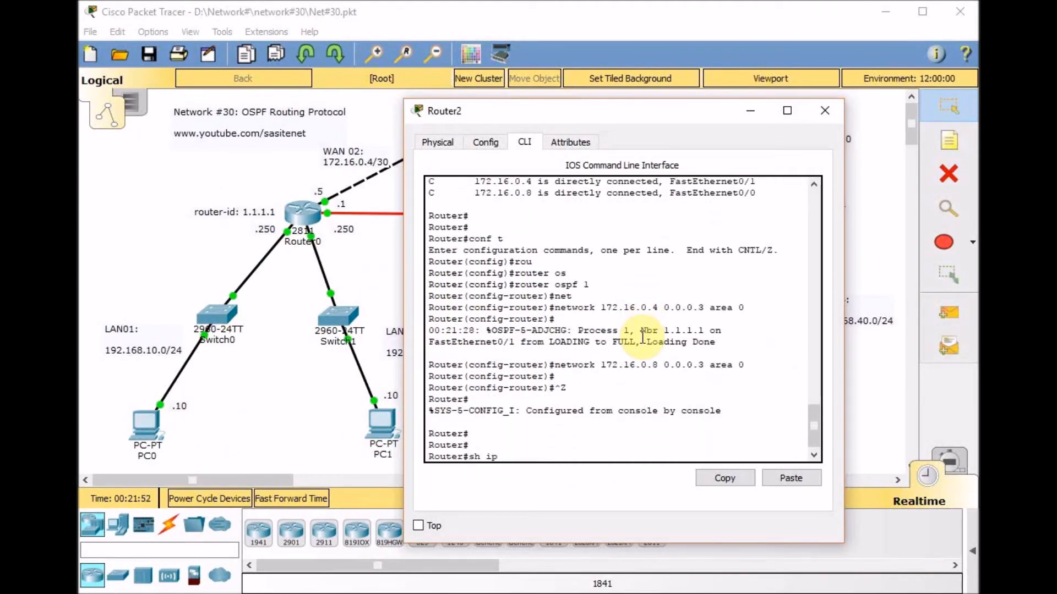
type(" rou")
key("Return")
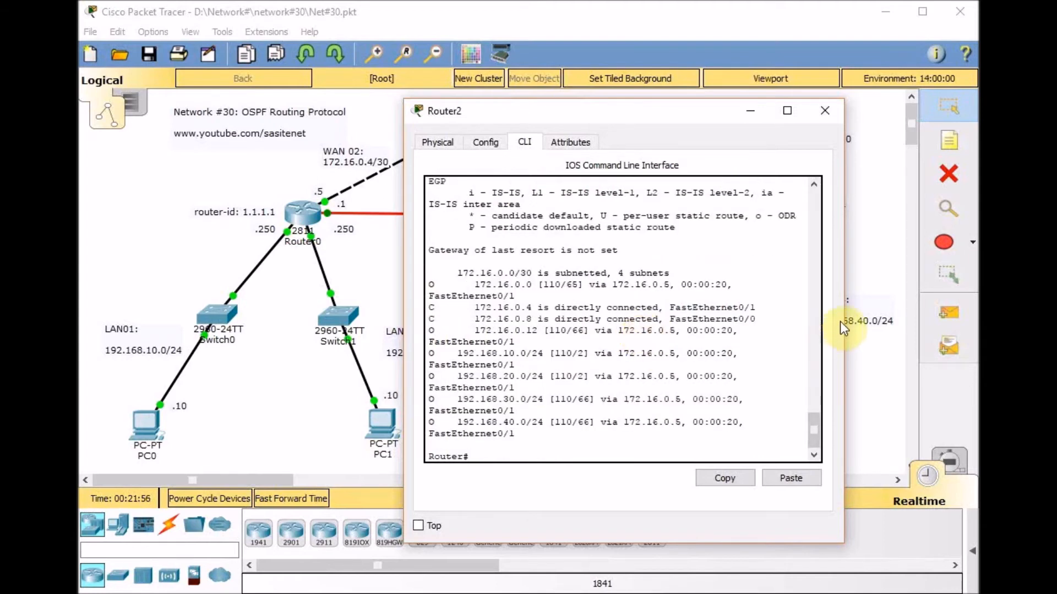
- Widen Router2's window and examine the networks and metrics of its learned OSPF routes
left_click_drag(844, 320, 906, 321)
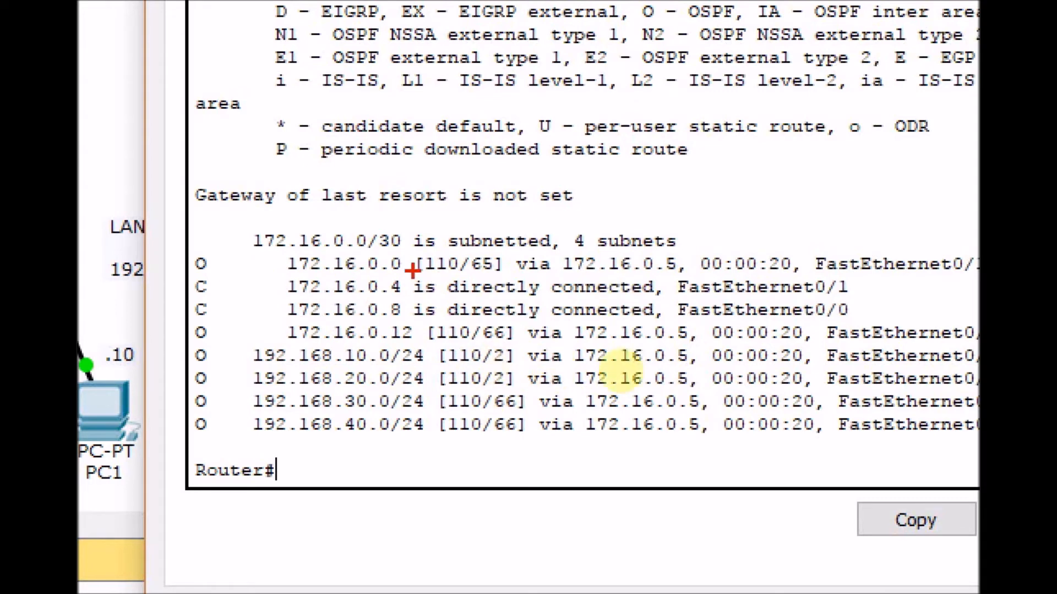
left_click_drag(309, 272, 401, 265)
left_click_drag(349, 372, 375, 368)
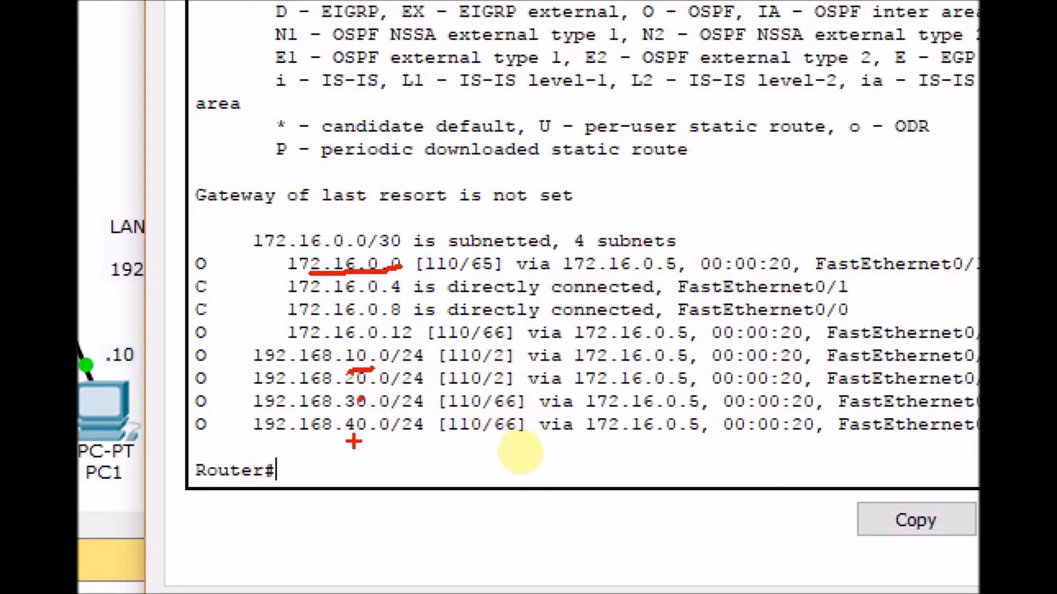
left_click_drag(496, 362, 511, 363)
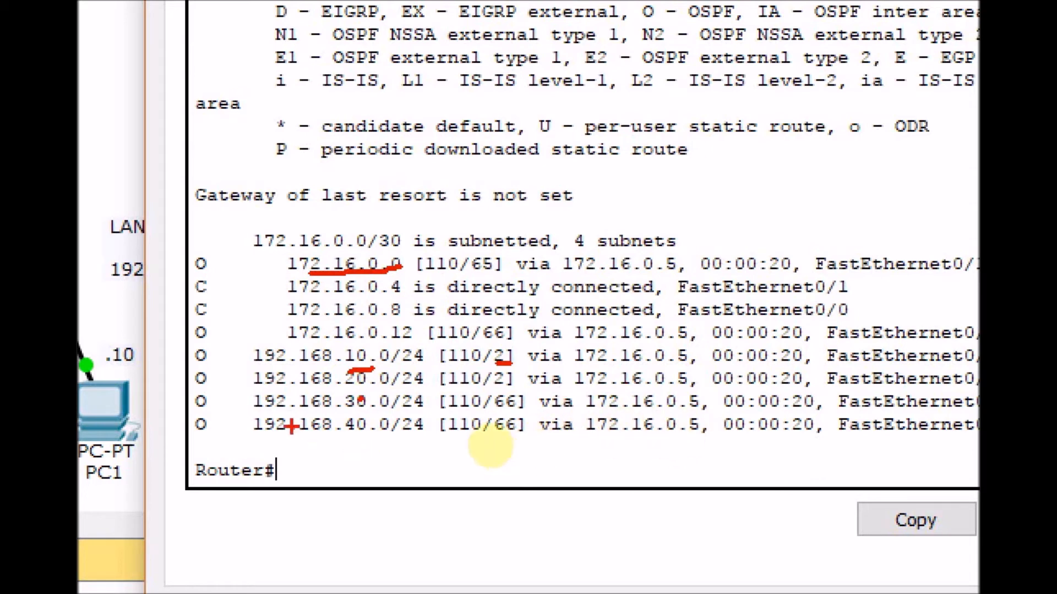
mouse_move(345, 439)
left_mouse_down()
mouse_move(365, 439)
mouse_move(367, 415)
left_mouse_up()
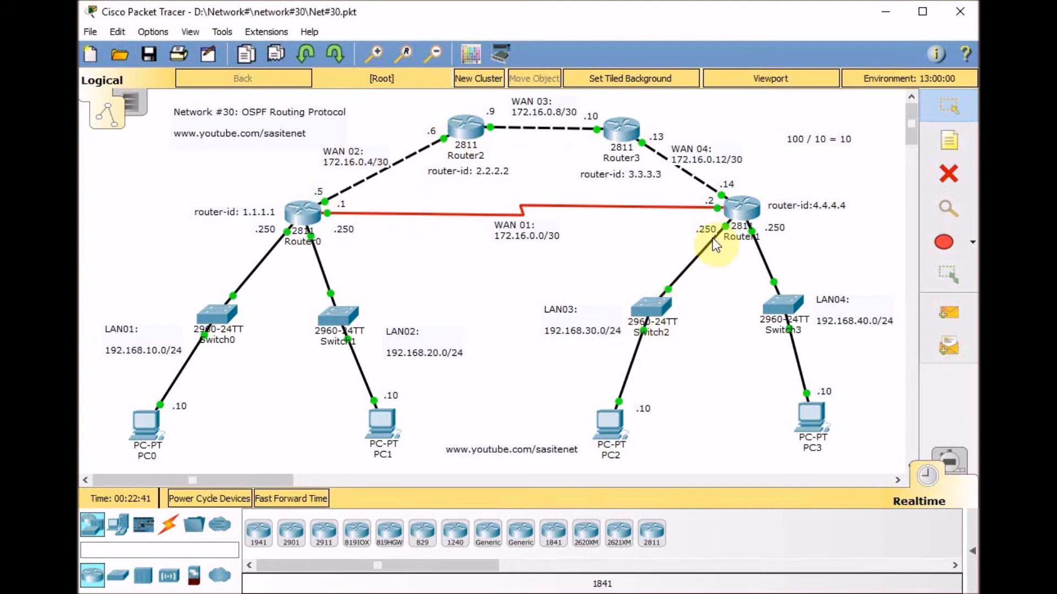
- Enter OSPF process 1 configuration on Router2 and set its ID with "router-id 2.2.2.2"
left_click(461, 130)
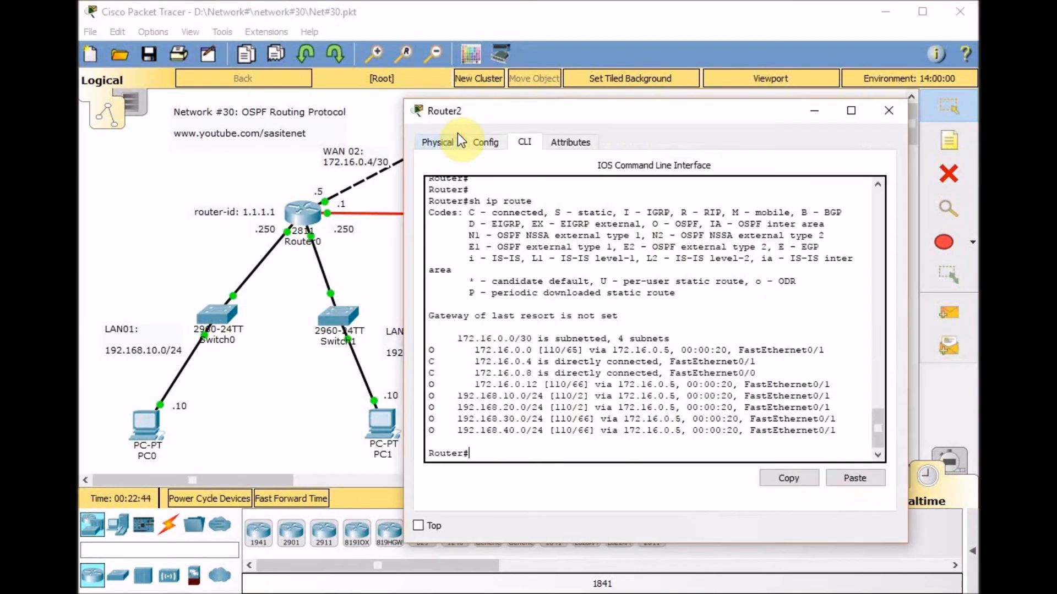
type("conf t")
key("Return")
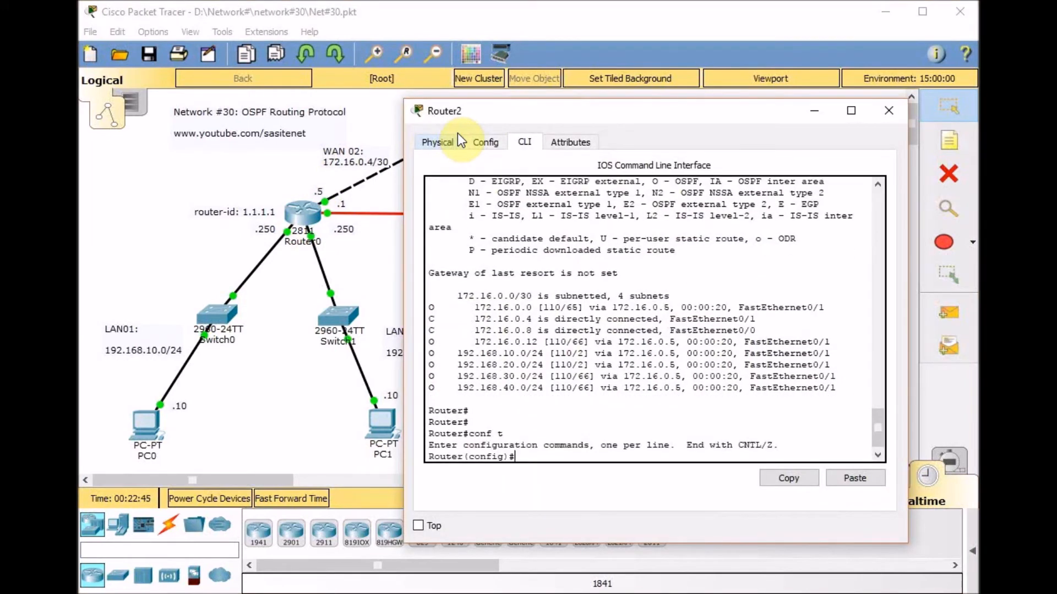
type("rou")
key("Tab")
type("osp")
key("Tab")
type("1")
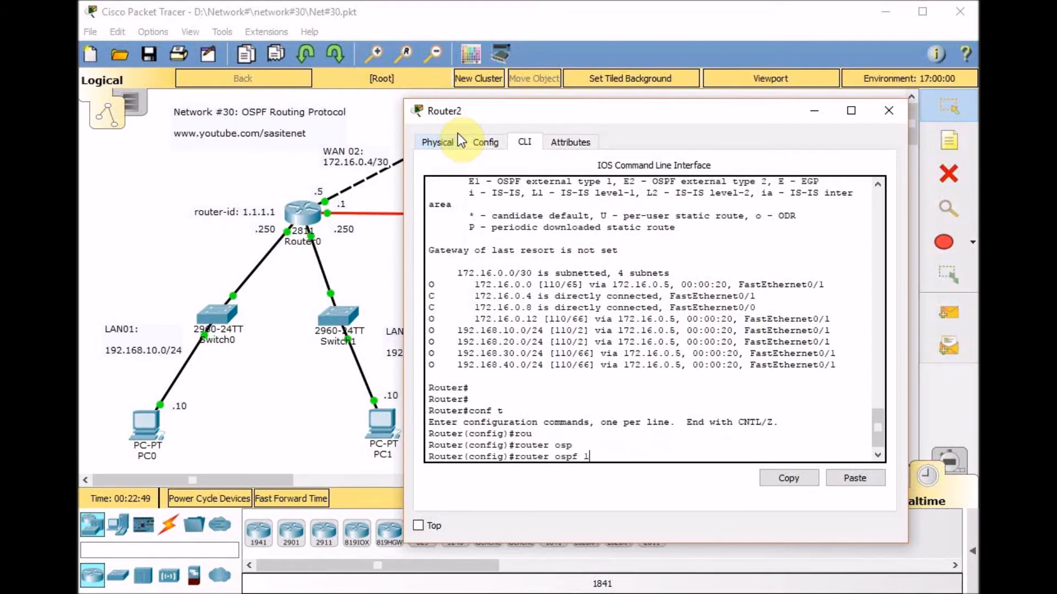
key("Return")
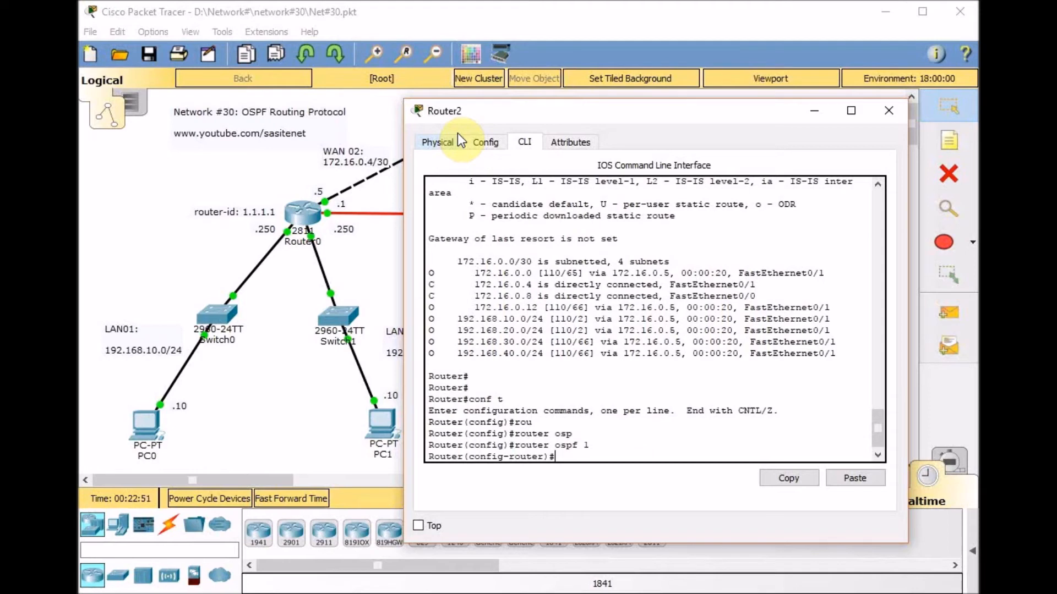
type("rou")
key("Tab")
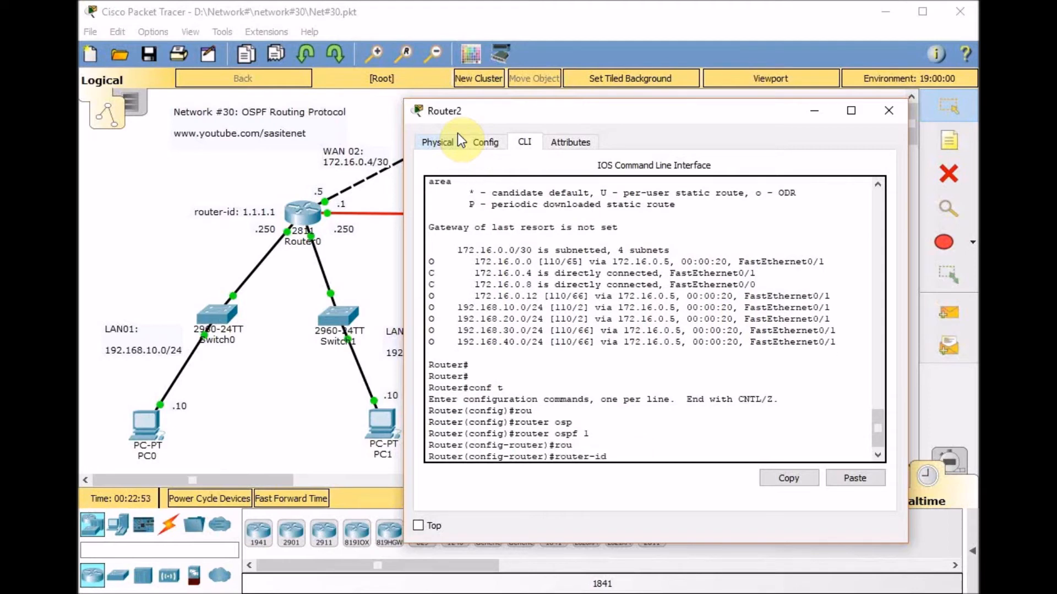
type("2.2.2.2")
key("Return")
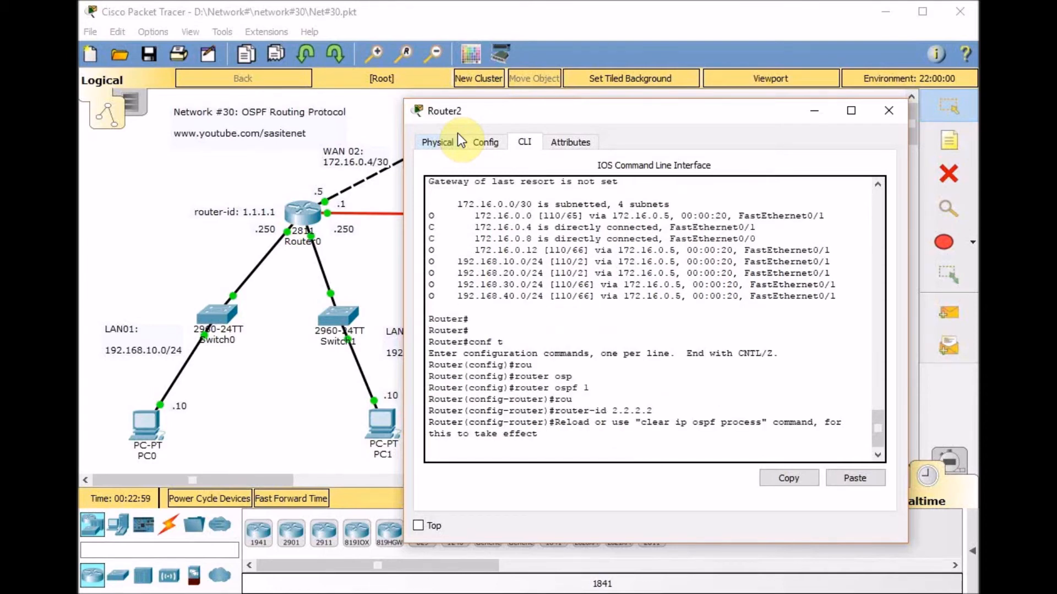
key("Return")
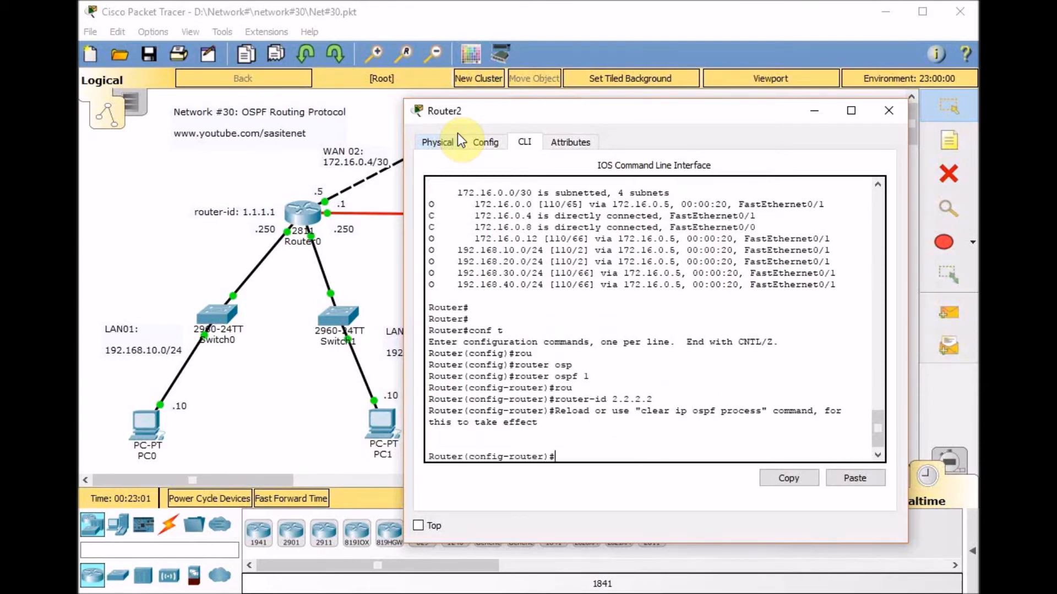
- Leave configuration mode on Router2 and reset all its OSPF processes with "clear ip ospf process", answering "yes"
key("ctrl+z")
type("cl")
key("Tab")
type("e")
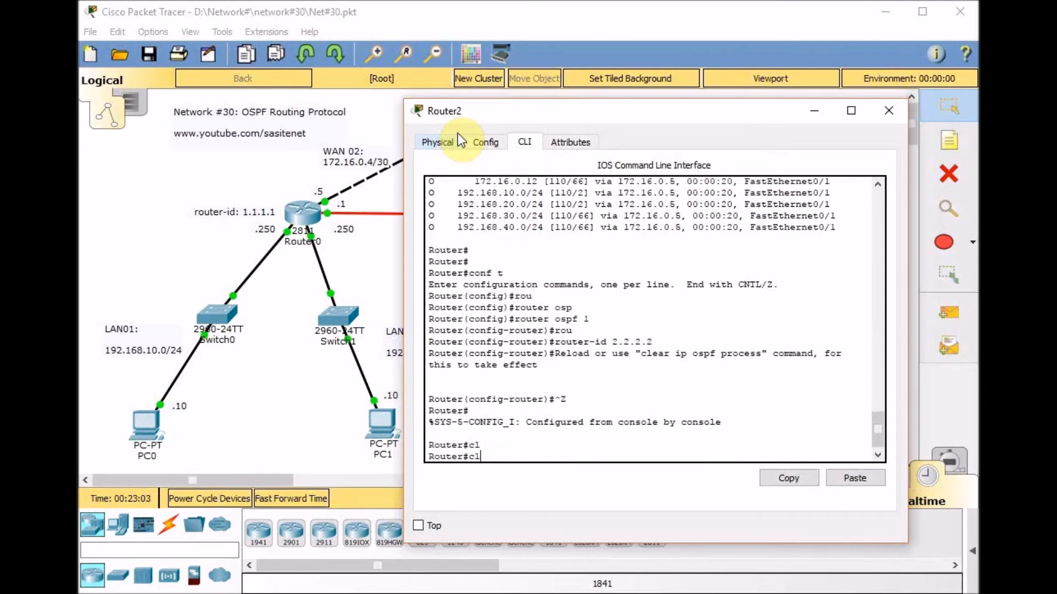
key("Tab")
type("ip os")
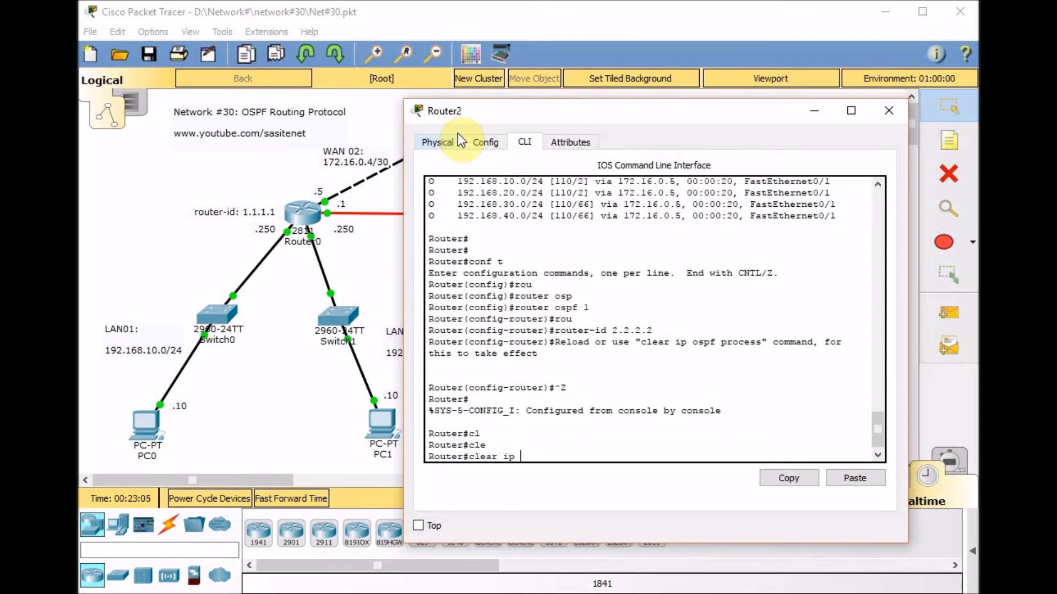
key("Tab")
type("pro")
key("Tab")
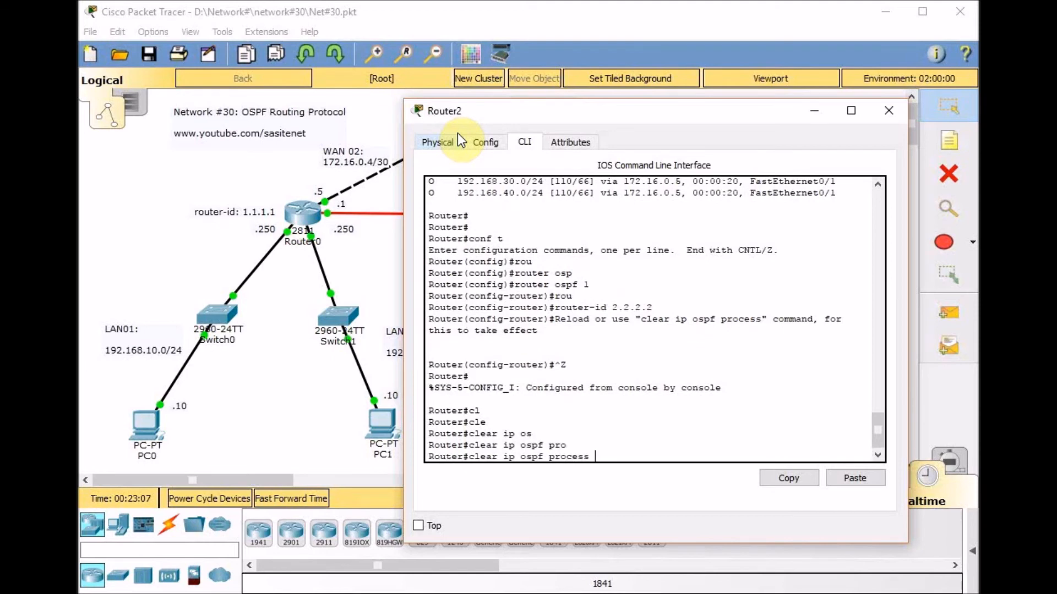
key("Return")
type("yes")
key("Return")
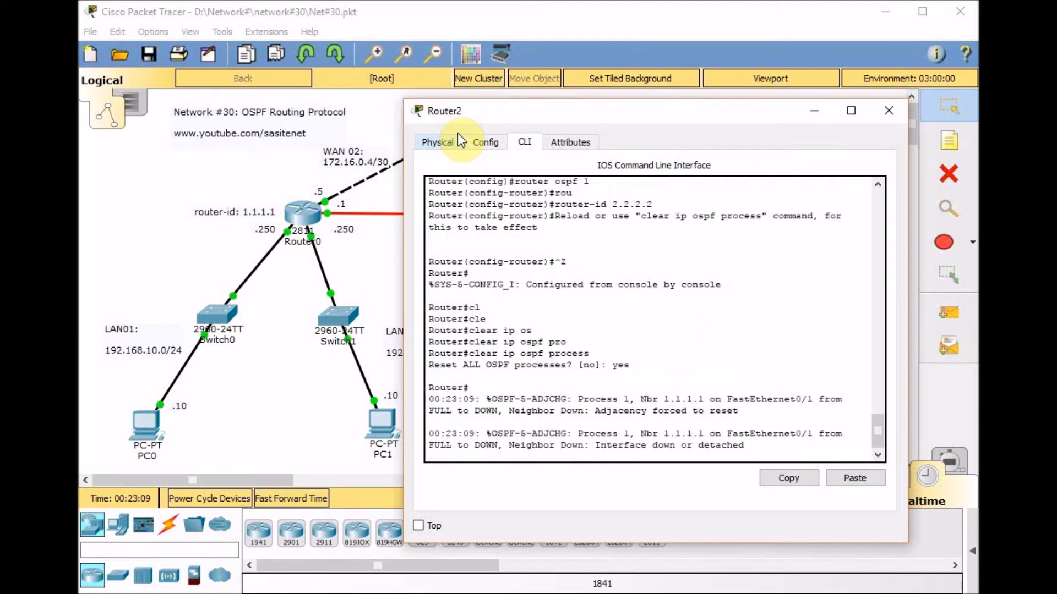
- List Router2's OSPF neighbors with "sh ip ospf neighbor" and repeat the command once after a short wait
key("Return")
key("Return")
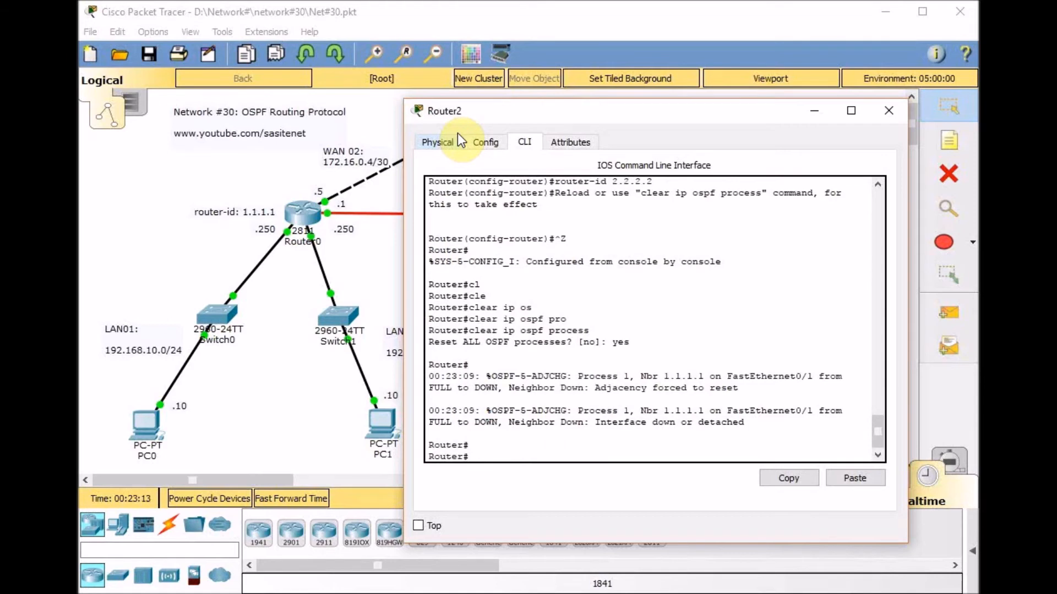
type("sh ip osp")
key("Tab")
type("ne")
key("Tab")
key("Return")
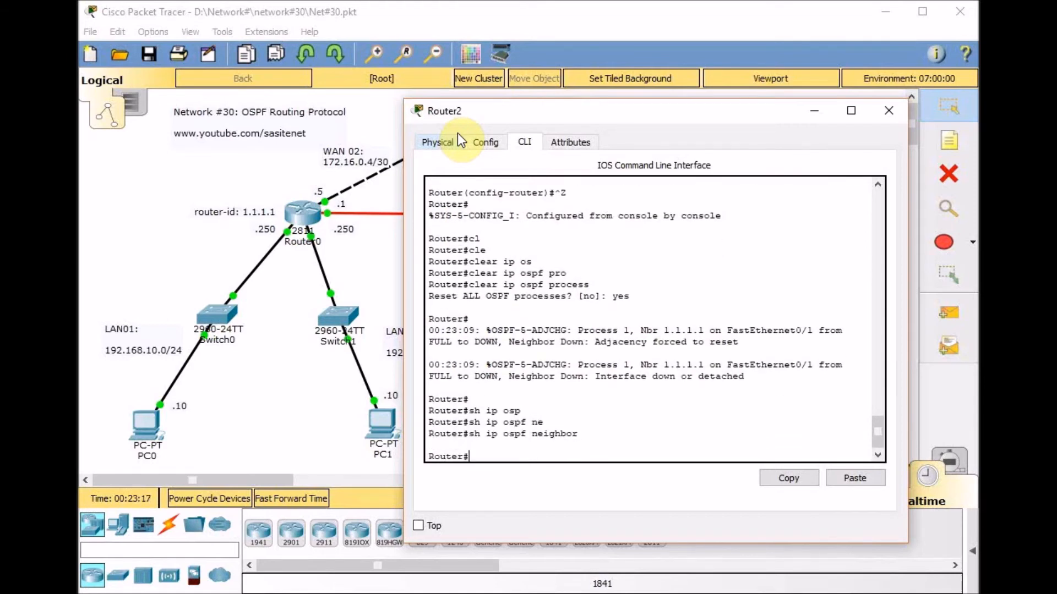
key("Return")
key("Return")
key("Up")
key("Return")
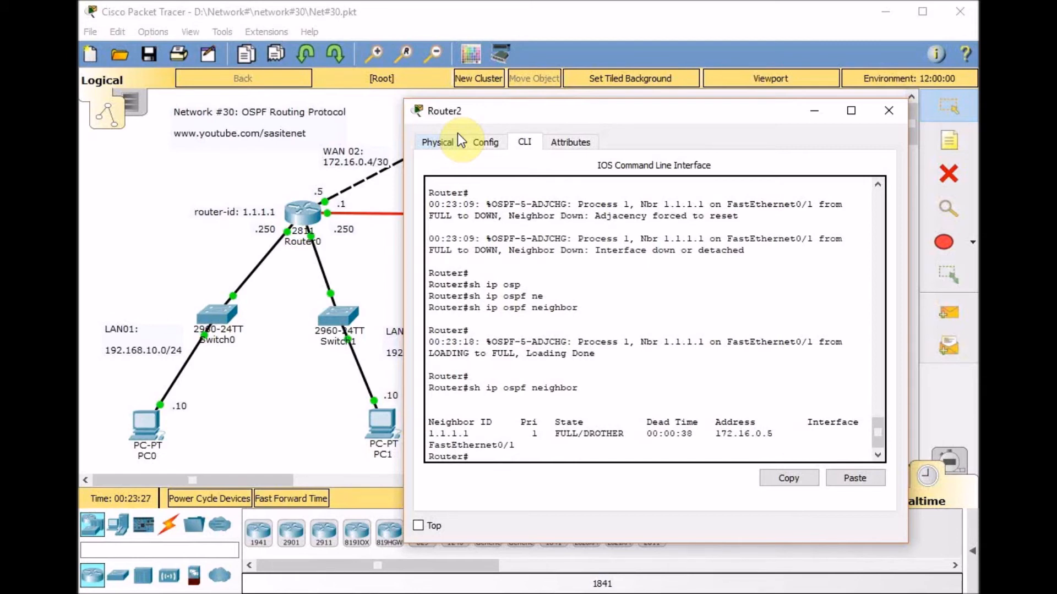
- Open Router3's command line and enter OSPF configuration with "router ospf 1" from global configuration mode
left_click(378, 260)
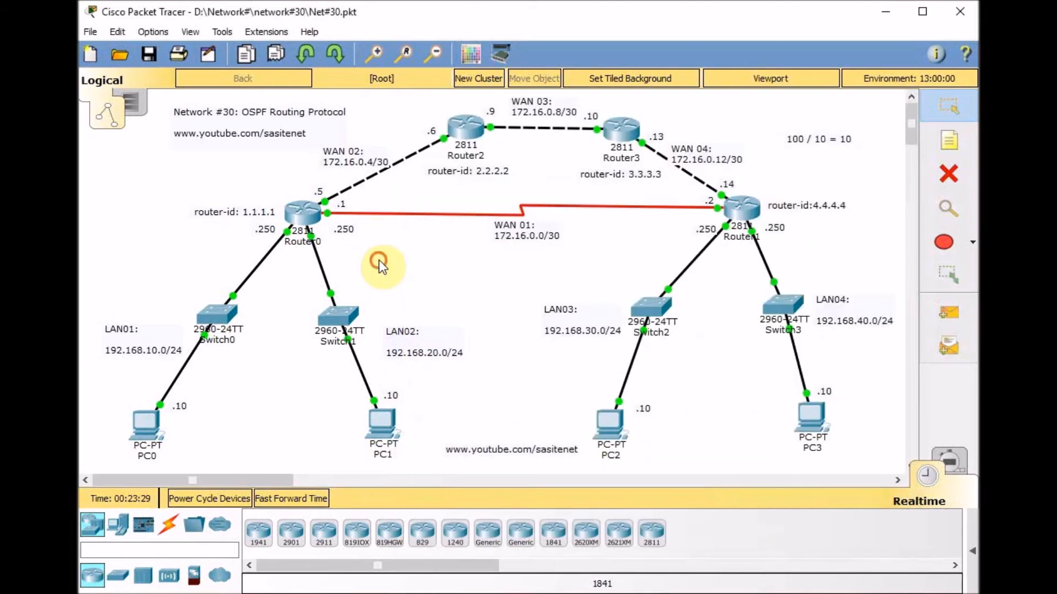
left_click(621, 132)
key("Return")
key("Return")
type("conf t")
key("Return")
type("router o")
key("Tab")
type("os")
key("Tab")
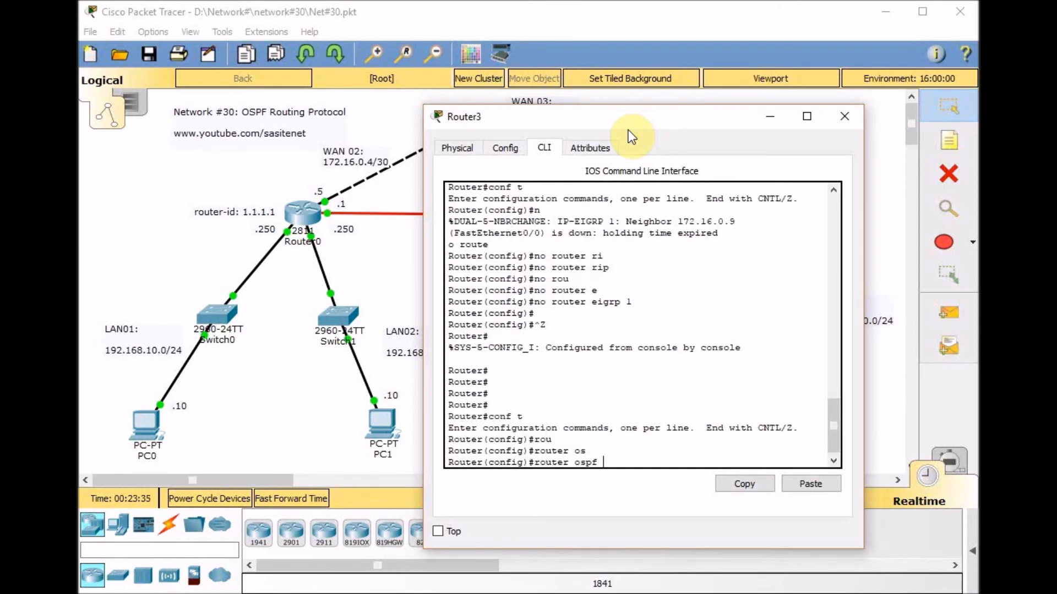
type("1")
key("Return")
- Set Router3's OSPF ID with "router-id 3.3.3.3"
type("rou")
key("Tab")
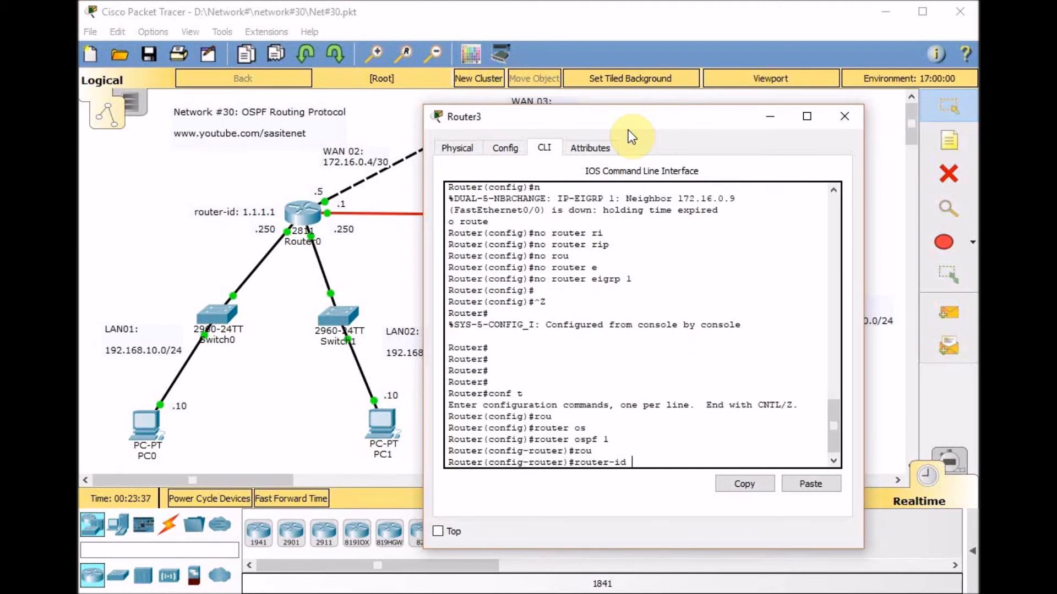
type("3.3.3.3")
key("Return")
- Advertise the WAN 03 network on Router3 with "network 172.16.0.8 0.0.0.3 area 0"
type("net")
key("Tab")
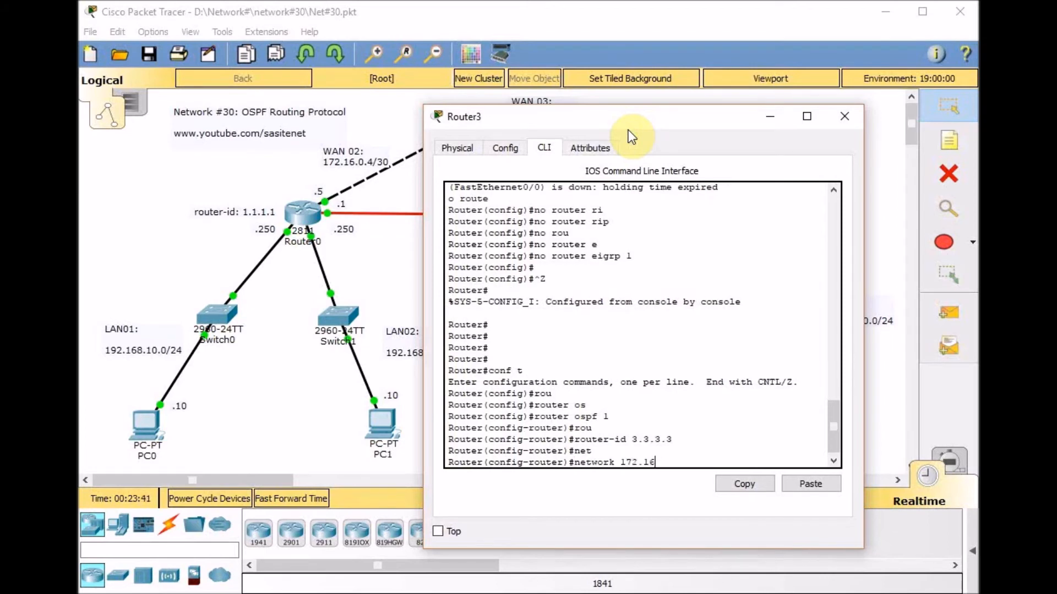
type("172.16.0.8 0.0.0.3 area")
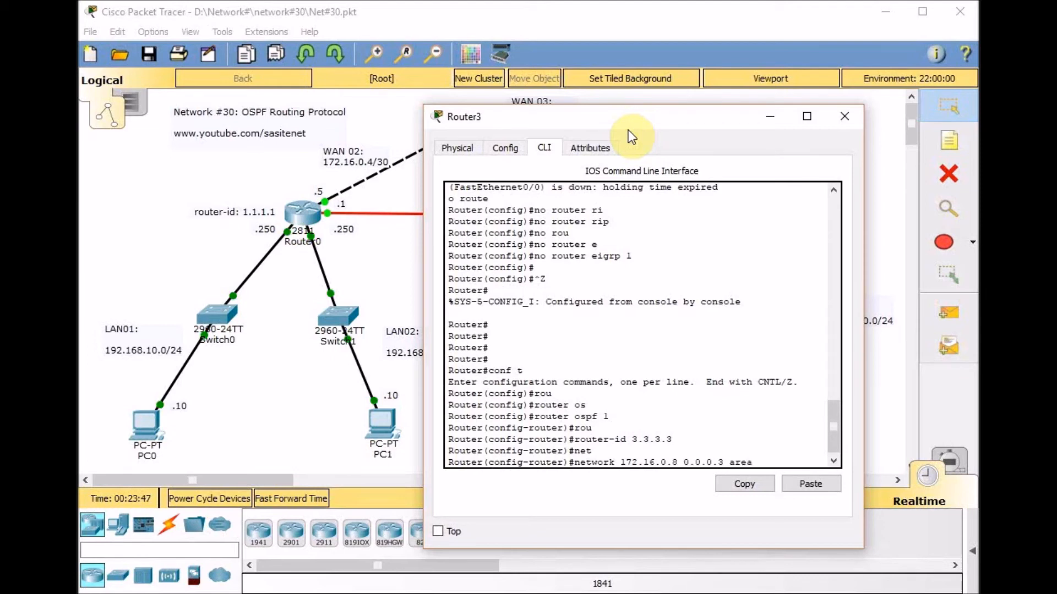
key("Tab")
type("0")
key("Return")
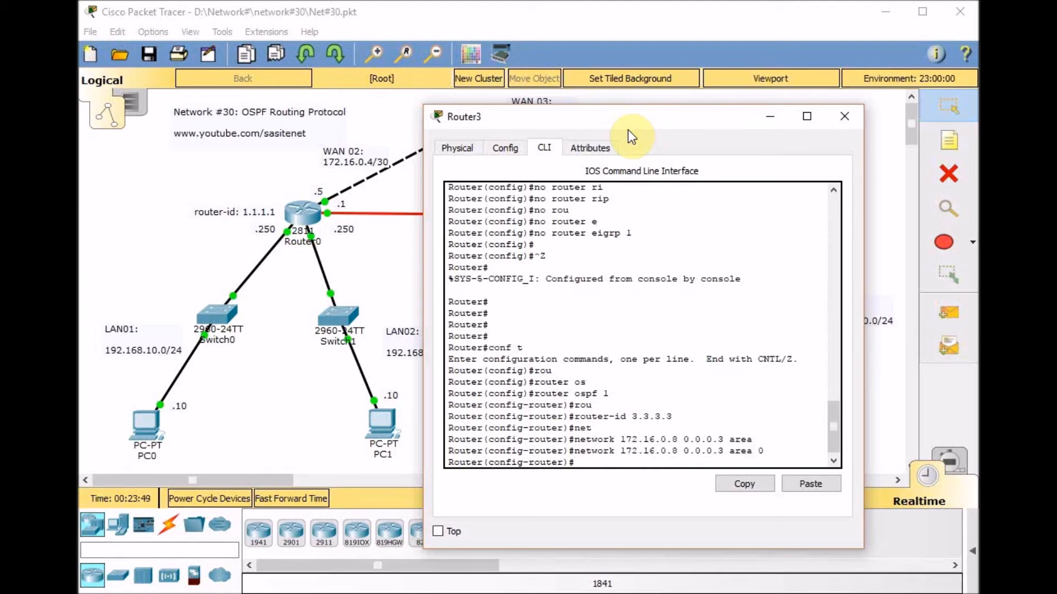
- Advertise the WAN 04 network on Router3 with "network 172.16.0.12 0.0.0.3 area 0"
key("Up")
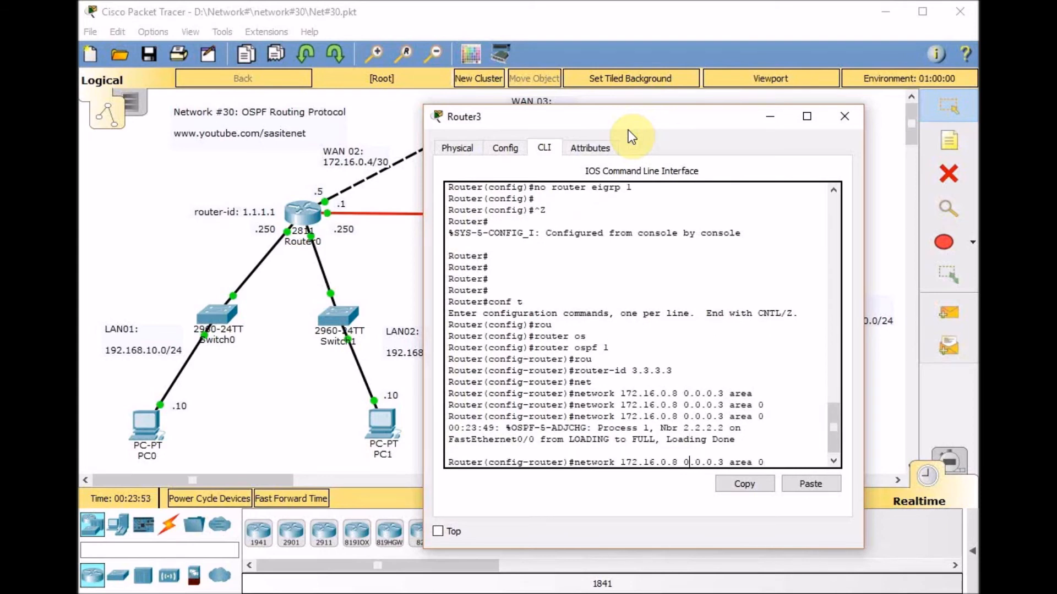
key("BackSpace")
type("12")
key("Return")
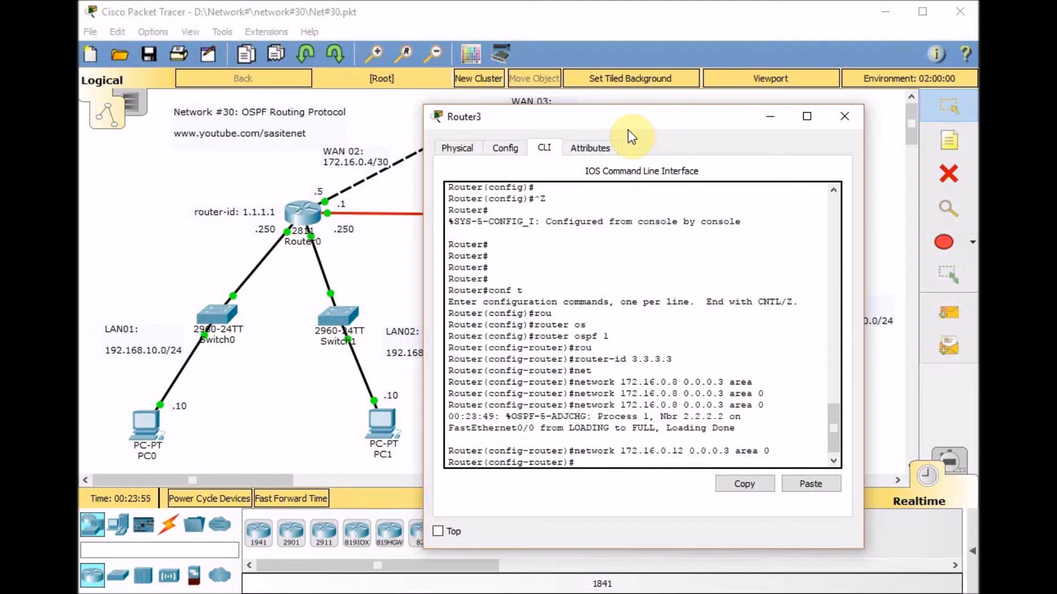
key("Return")
key("Return")
key("Return")
key("Return")
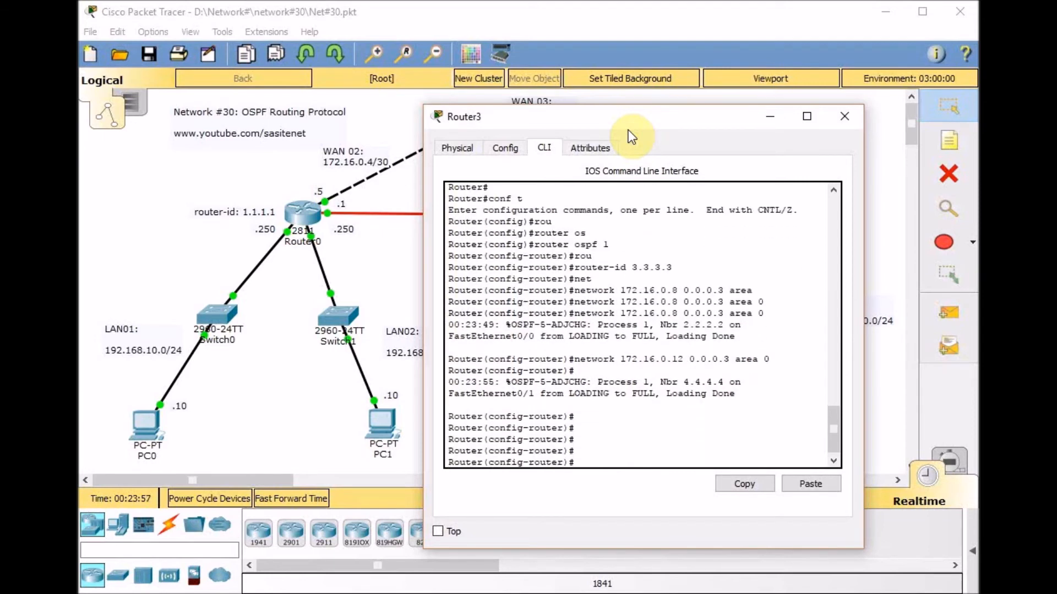
- Leave configuration mode on Router3, list its OSPF neighbors with "sh ip ospf neighbor", and widen the window to read the table
key("ctrl+z")
key("Return")
key("Return")
key("Return")
key("Return")
key("Return")
type("sh")
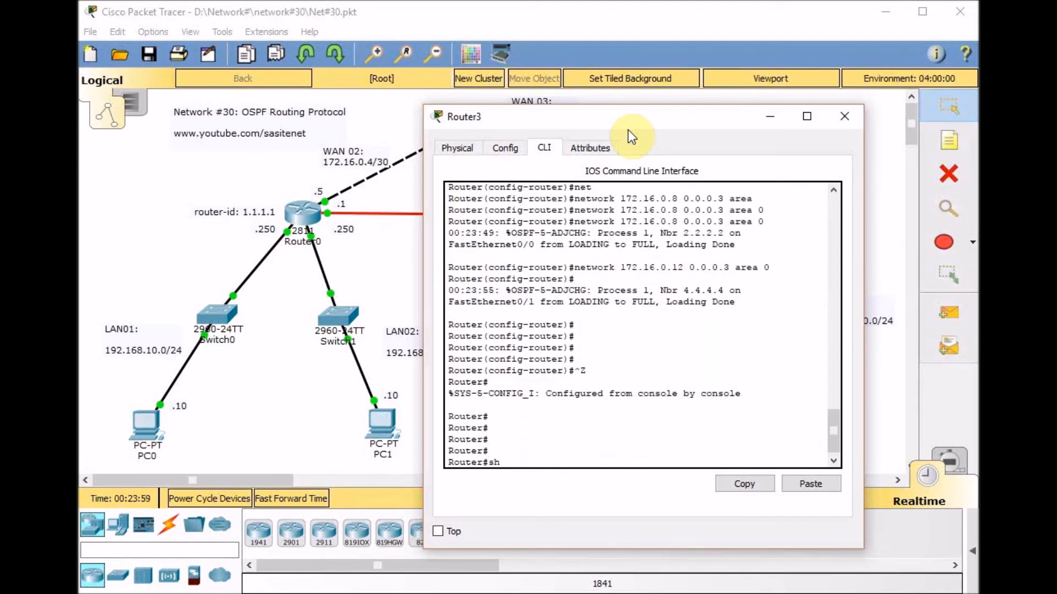
type(" ip os")
key("Tab")
type("nei")
key("Tab")
key("Return")
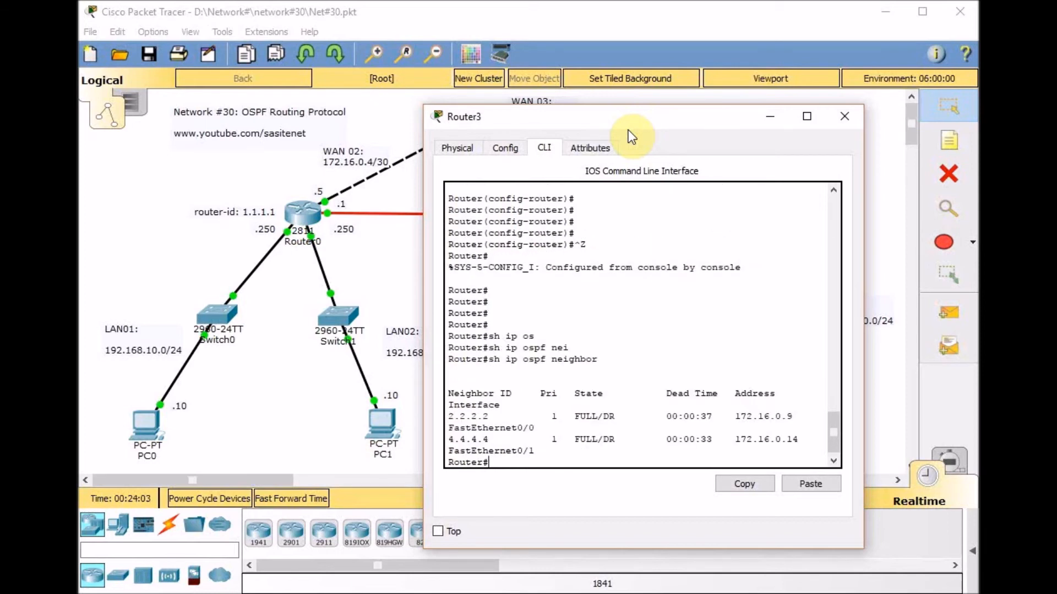
left_click_drag(865, 293, 946, 301)
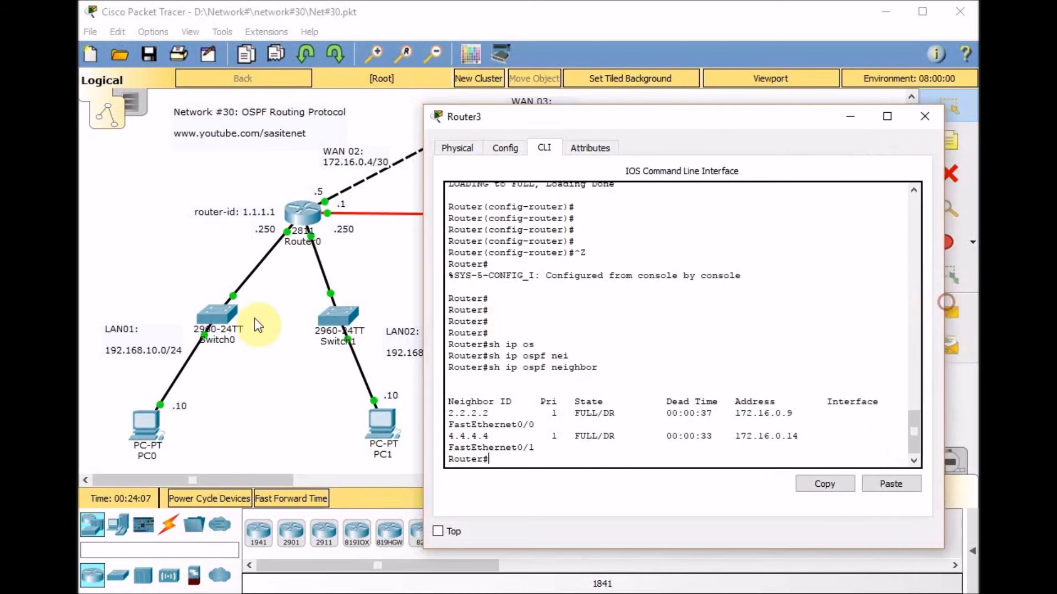
left_click_drag(421, 283, 380, 284)
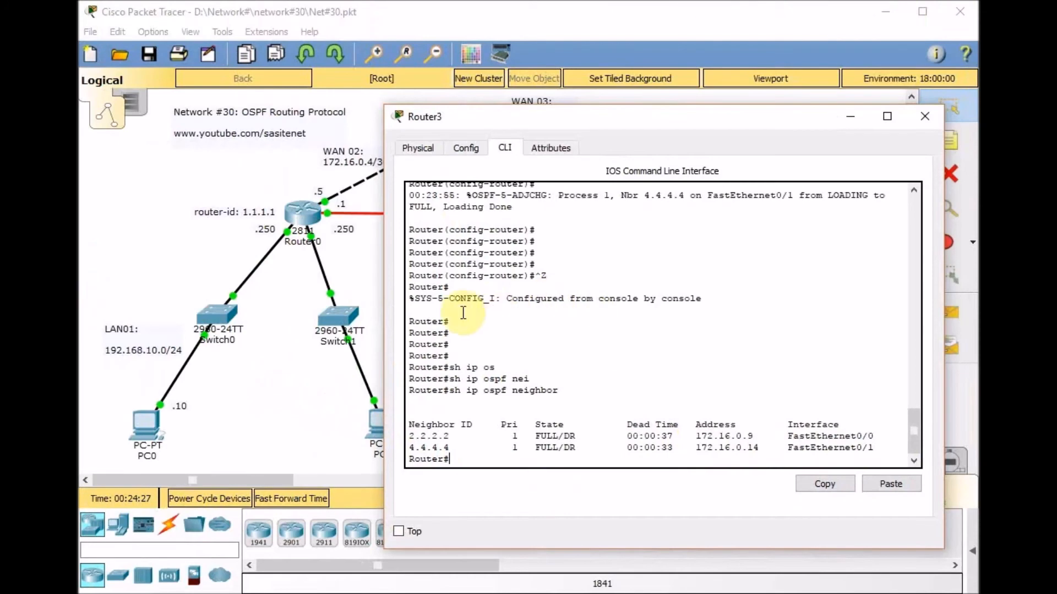
- Open Router1's command line and try to list its OSPF neighbors with "sh ip route ospf nei"
left_click(363, 283)
left_click(735, 218)
scroll(736, 220, "down", 3)
type("sh ip ro")
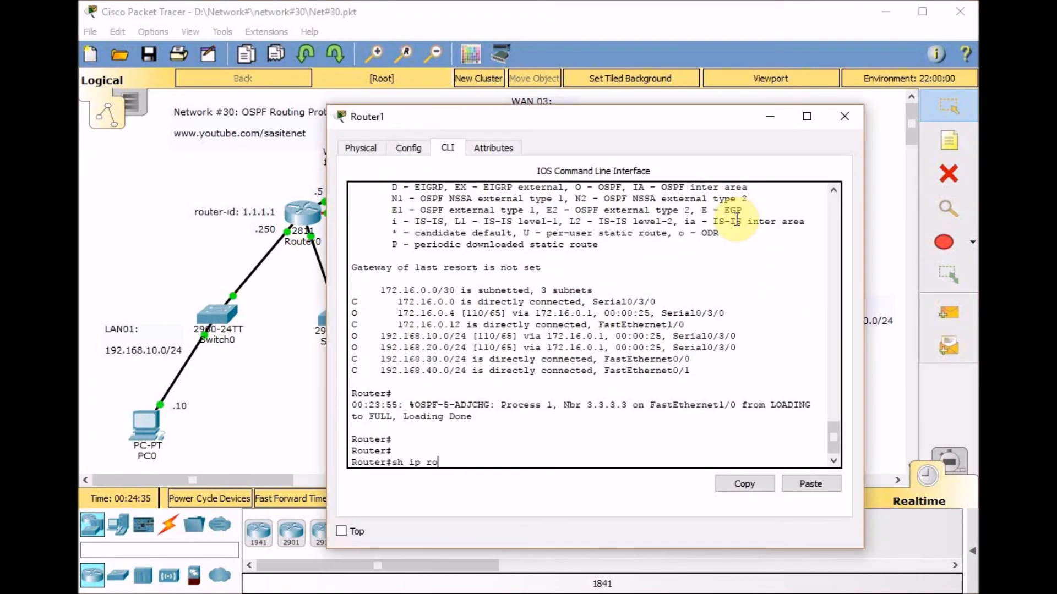
type("u")
key("Tab")
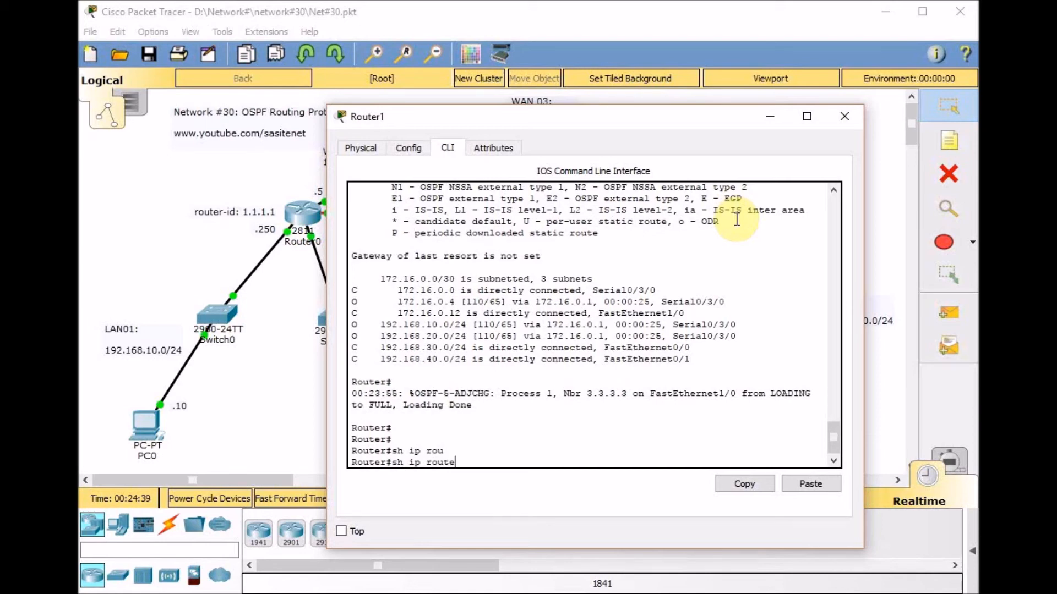
type("o")
key("Tab")
type("nei")
key("Tab")
key("Return")
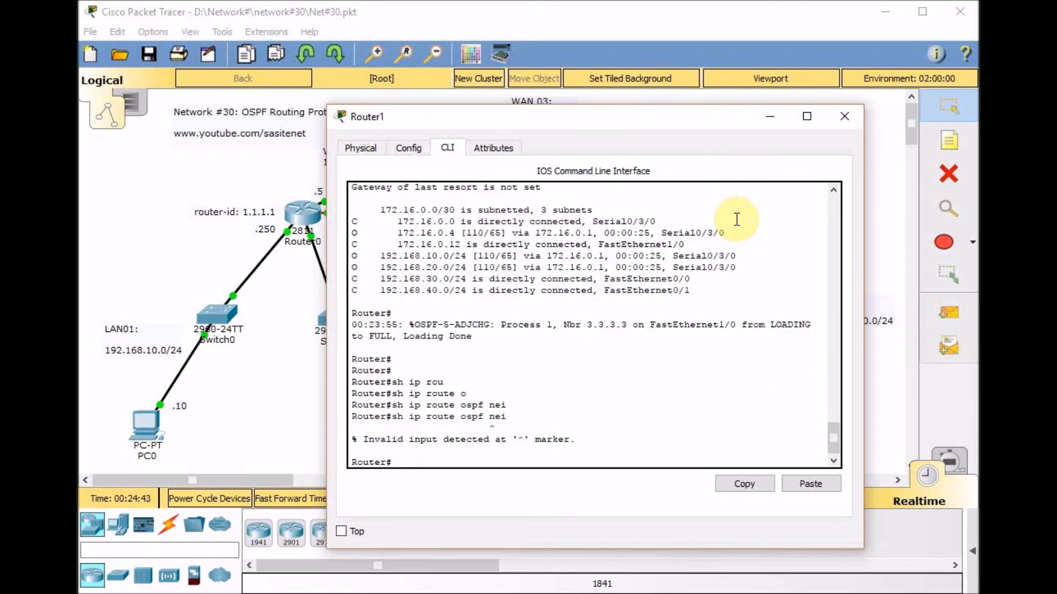
- List Router1's OSPF neighbors with "show ip ospf neighbor" and examine the state of each neighbor
type("sh")
key("Tab")
type("ip os")
key("Tab")
type("nei")
key("Tab")
key("Return")
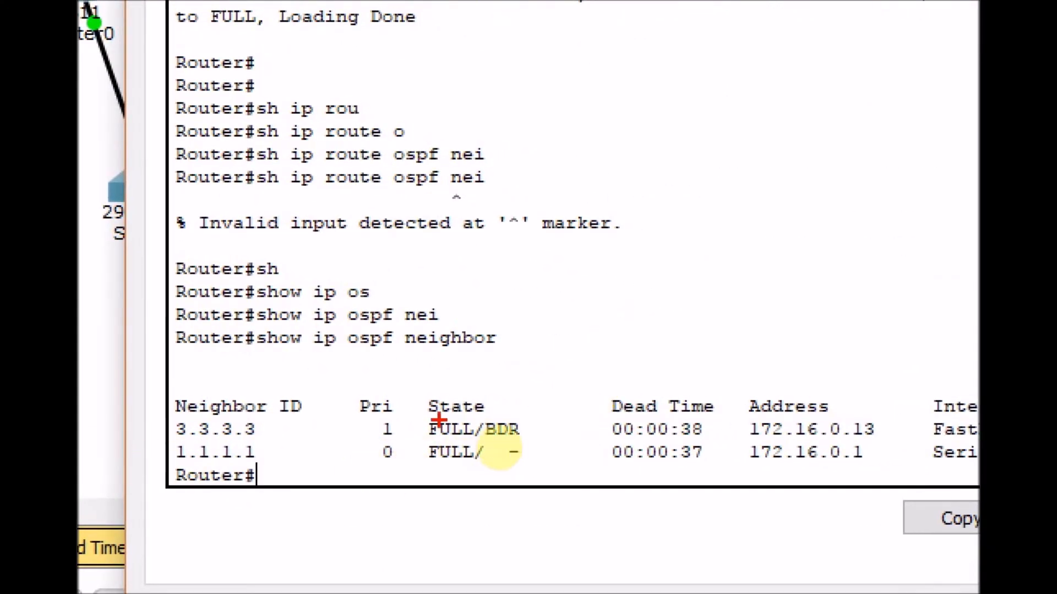
left_click_drag(482, 442, 528, 442)
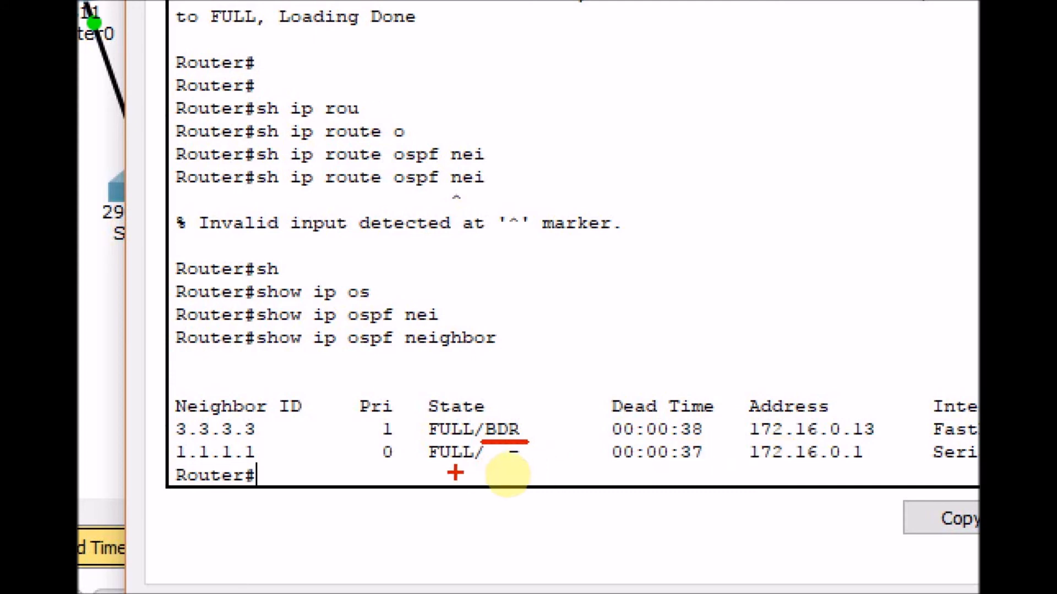
left_click_drag(434, 462, 468, 459)
left_click_drag(177, 469, 258, 457)
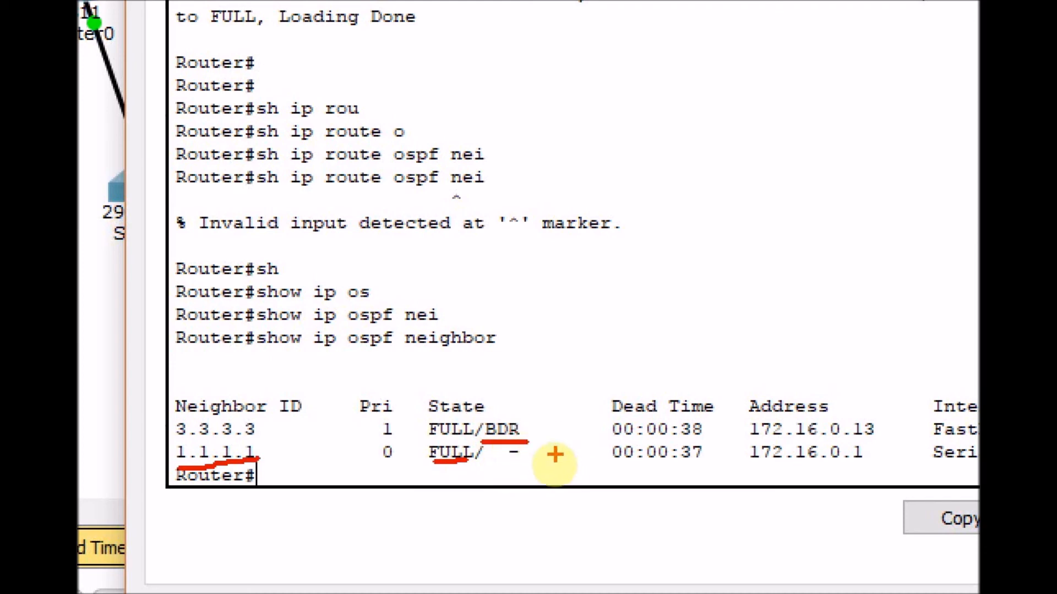
key("Escape")
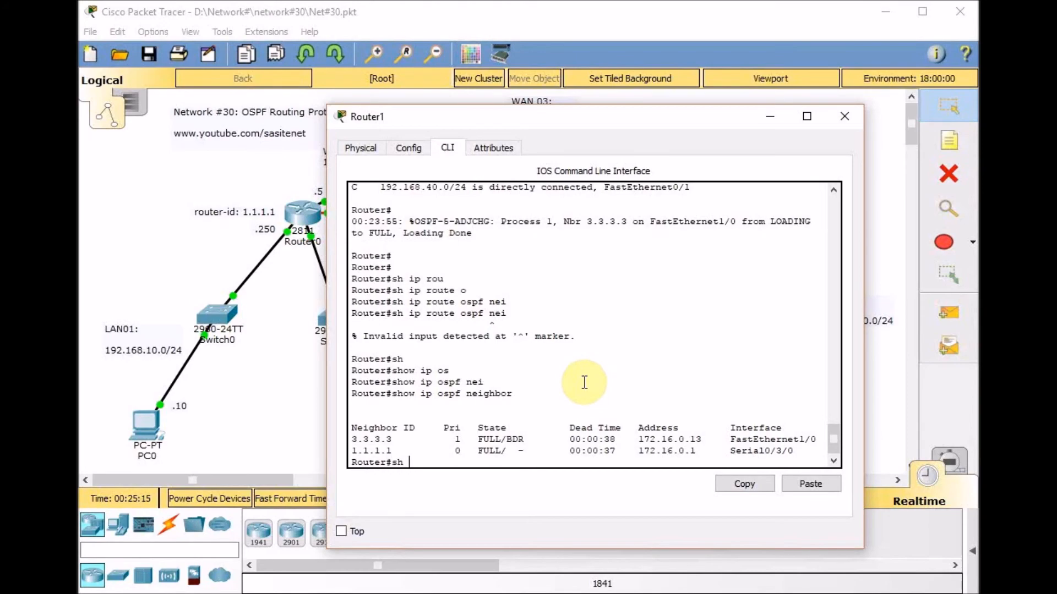
- Display Router1's routing table with "sh ip route" and examine the OSPF routes to the WAN and LAN networks
type("rou")
key("Tab")
key("Return")
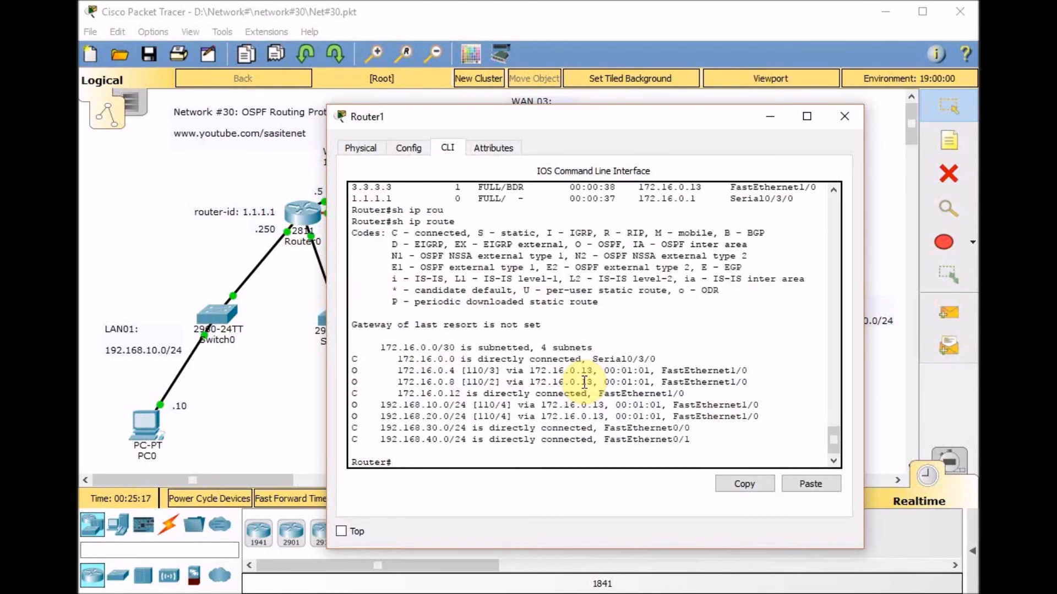
key("ctrl+1")
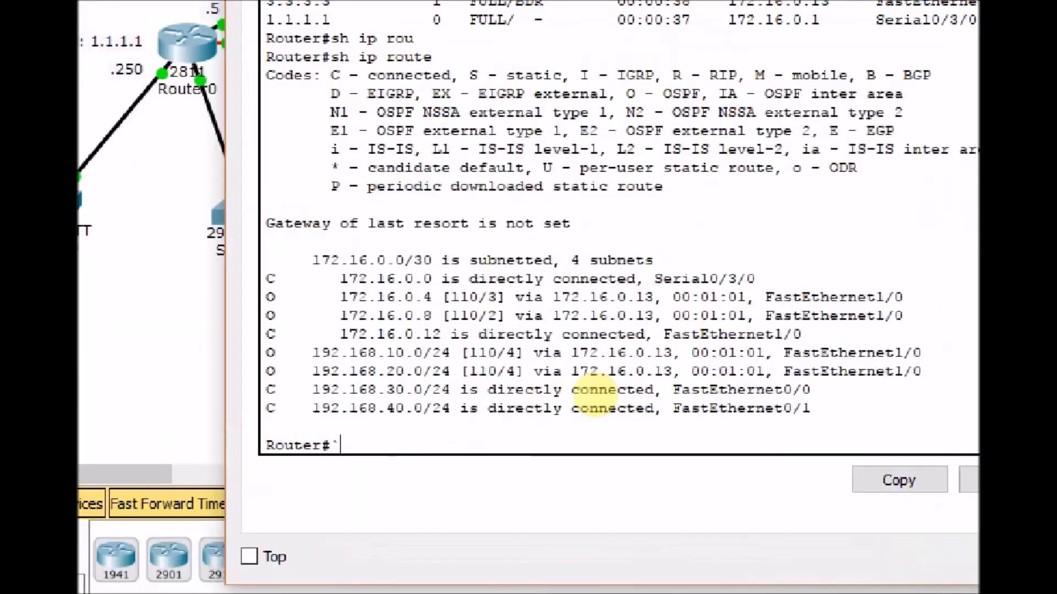
left_click(568, 389)
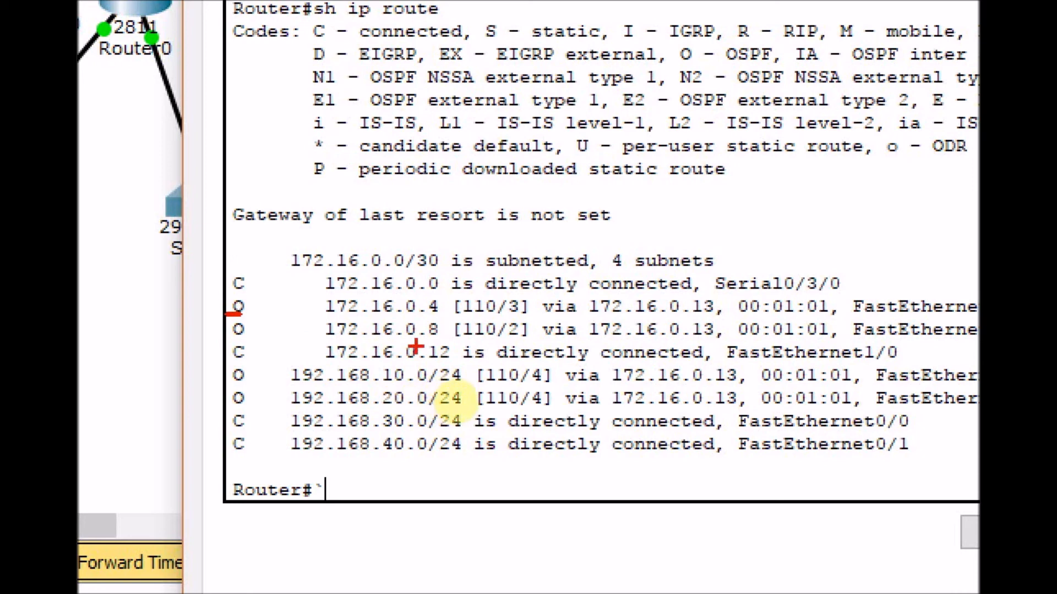
left_click_drag(425, 336, 441, 335)
left_click_drag(226, 339, 246, 336)
mouse_move(231, 385)
left_mouse_down()
mouse_move(246, 382)
mouse_move(252, 401)
mouse_move(385, 378)
left_mouse_up()
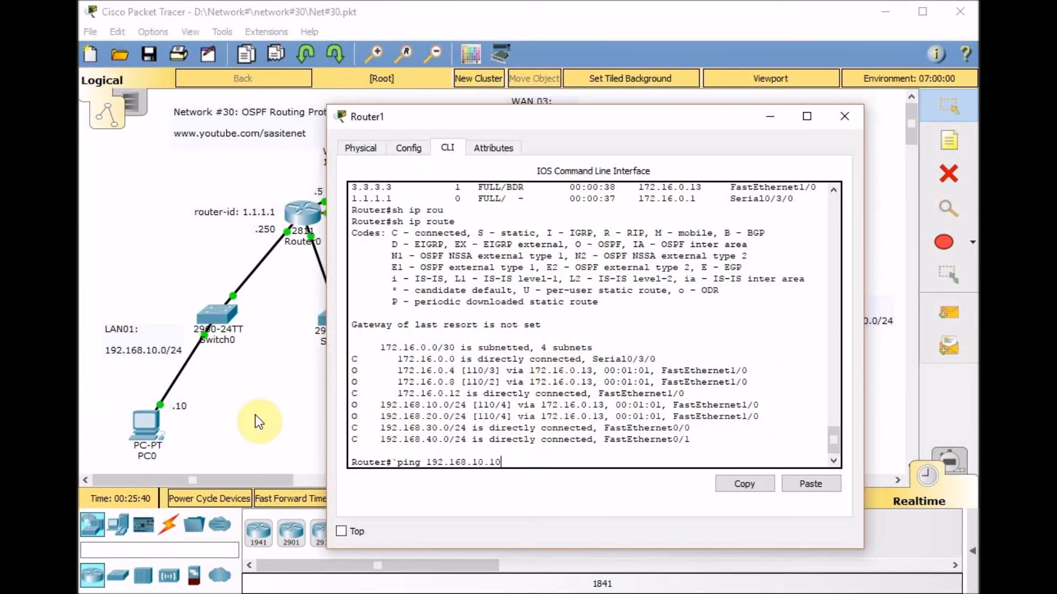
- Ping PC0 at 192.168.10.10 from Router1 and repeat the ping once
key("Return")
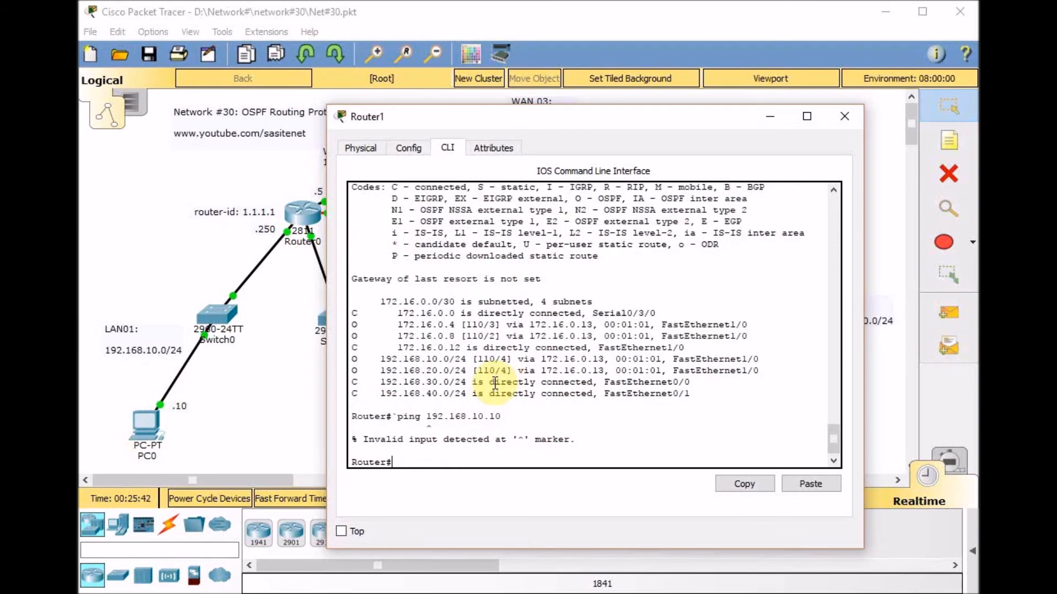
key("Up")
key("BackSpace")
key("Return")
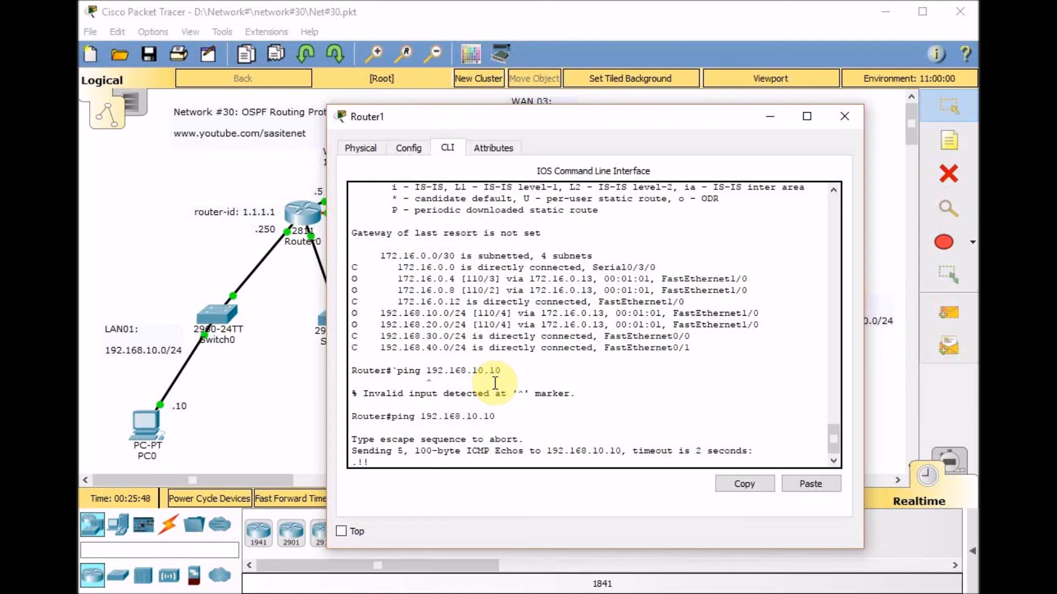
key("Up")
key("Return")
- Trace the path from Router1 to PC0 with "traceroute 192.168.10.10"
type("tra")
key("Tab")
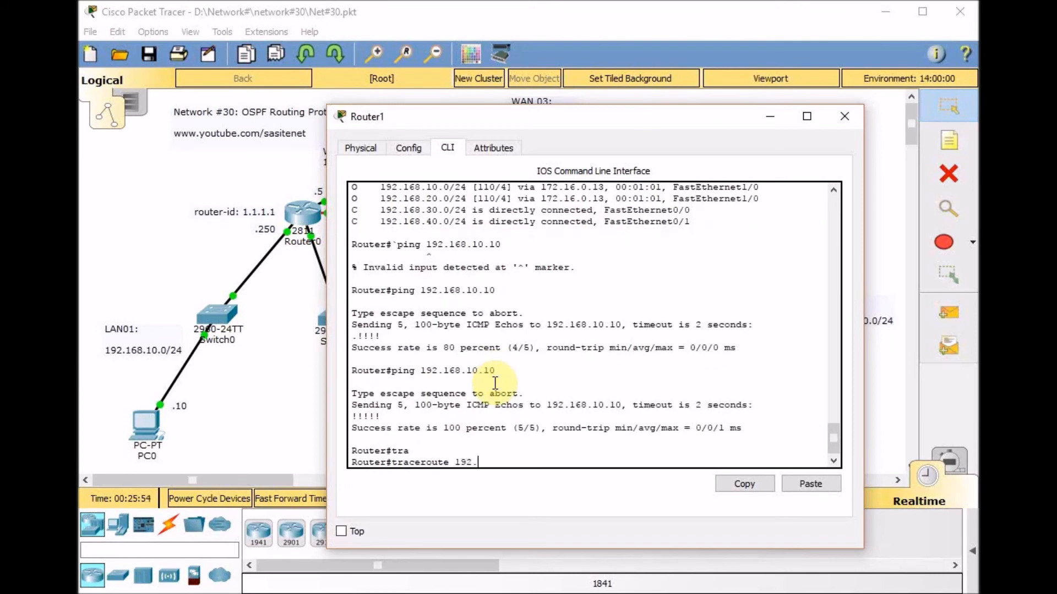
type("192.168.10.10")
key("Return")
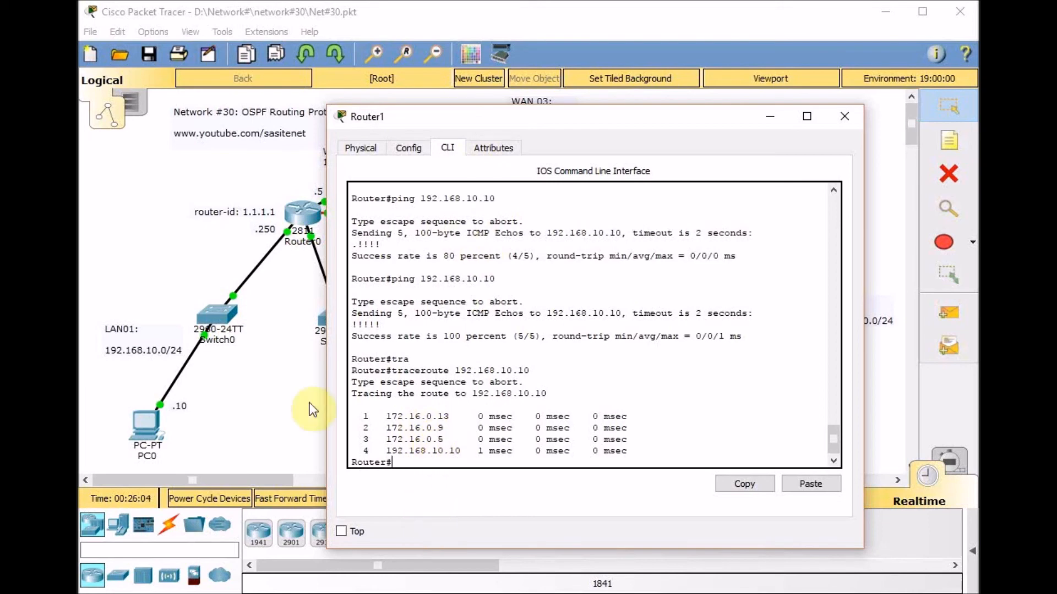
- Ping PC2 at 192.168.30.10 from PC0's command prompt
left_click(289, 393)
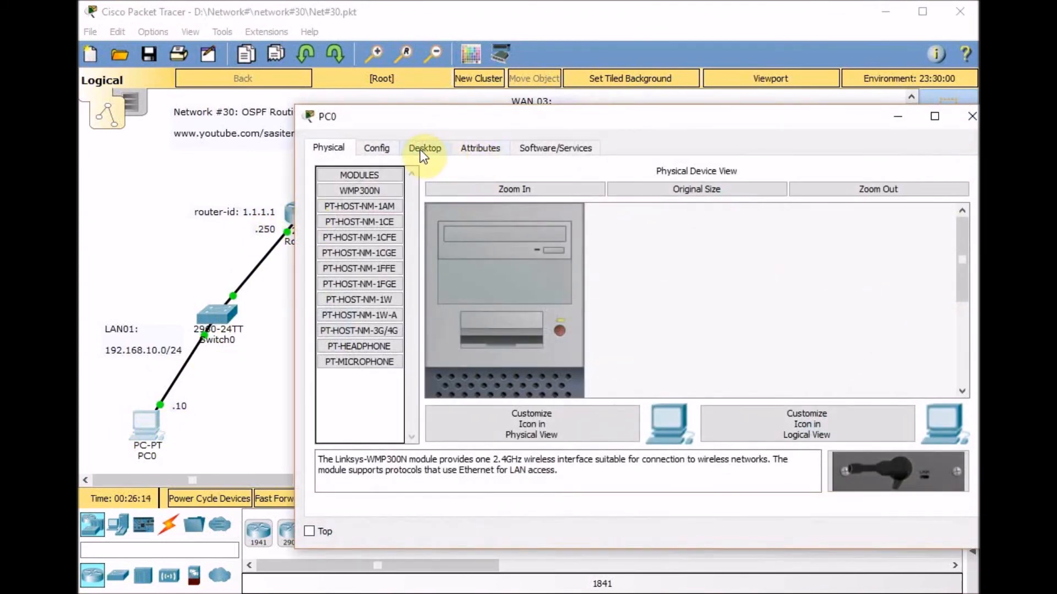
left_click(423, 151)
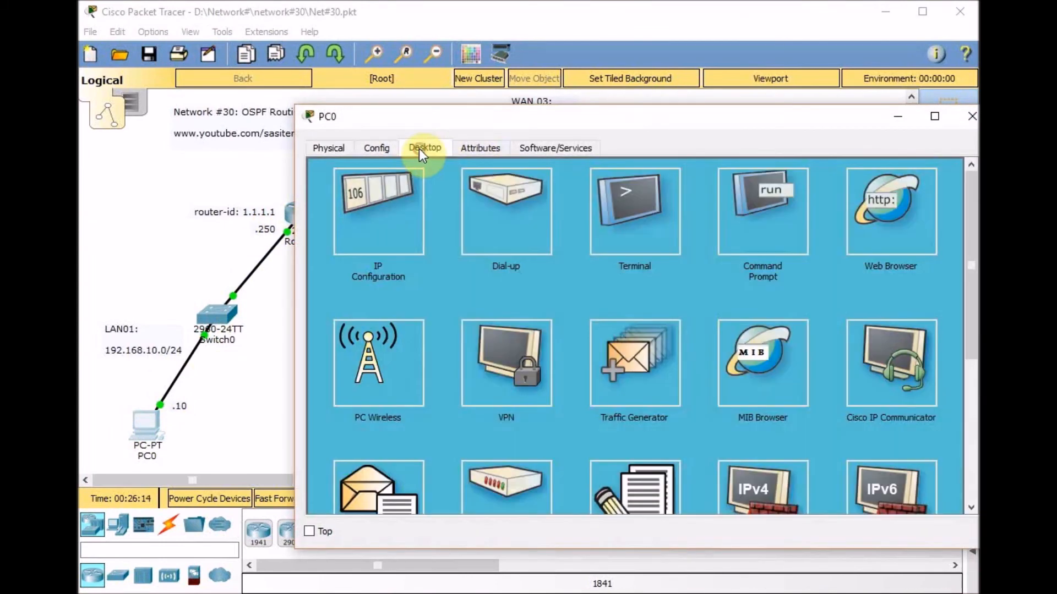
left_click(784, 208)
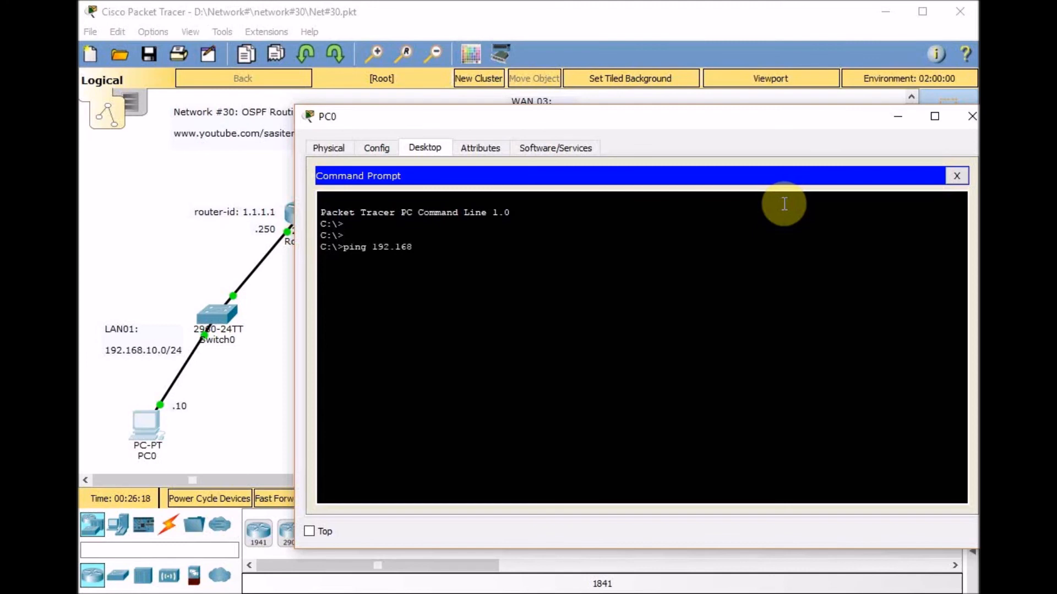
type("ping 192.168.30.10")
key("Return")
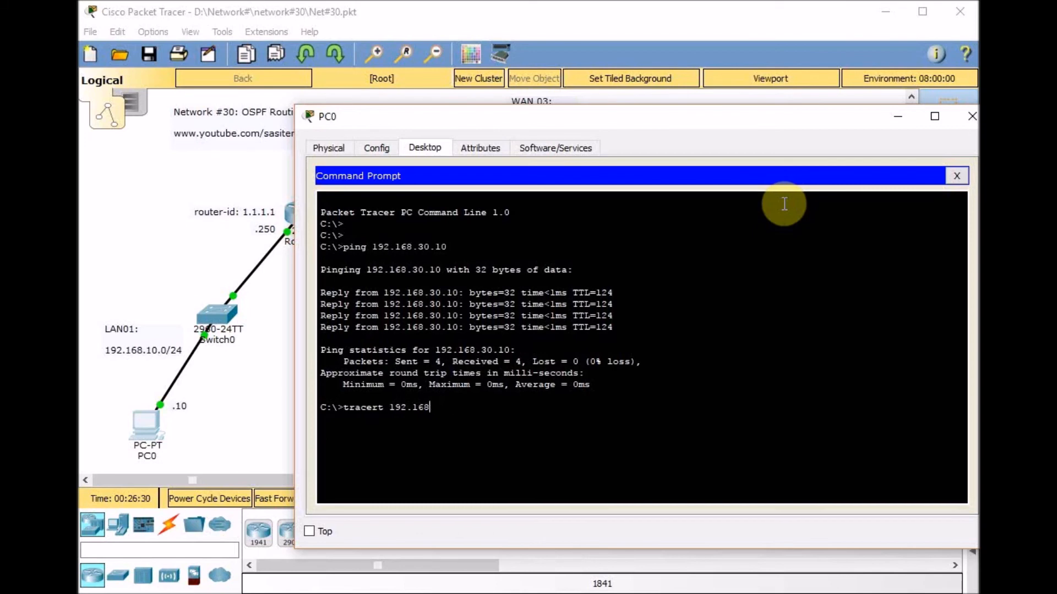
- Trace the path from PC0 to PC2 with "tracert 192.168.30.10" and examine each hop
type("0.1")
key("Return")
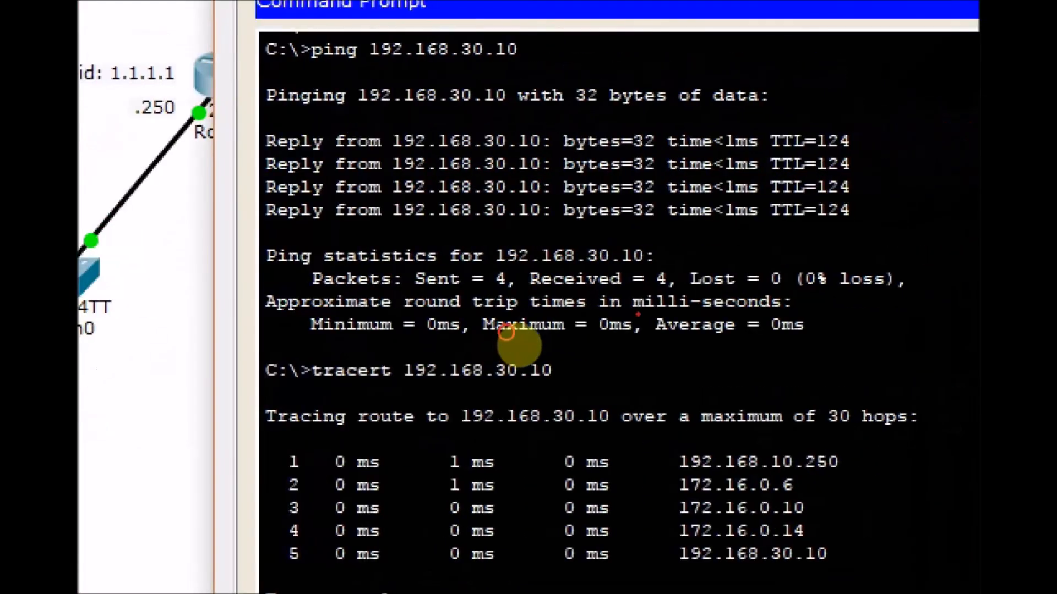
left_click_drag(764, 475, 837, 474)
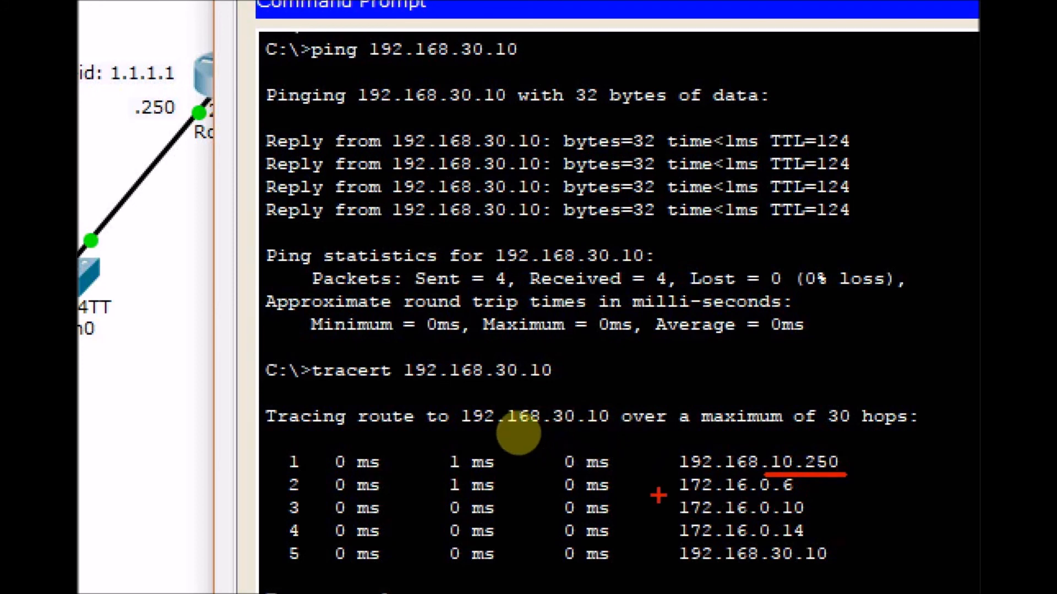
mouse_move(802, 489)
left_mouse_down()
mouse_move(821, 480)
mouse_move(827, 509)
mouse_move(832, 498)
left_mouse_up()
mouse_move(814, 535)
left_mouse_down()
mouse_move(842, 518)
mouse_move(857, 542)
left_mouse_up()
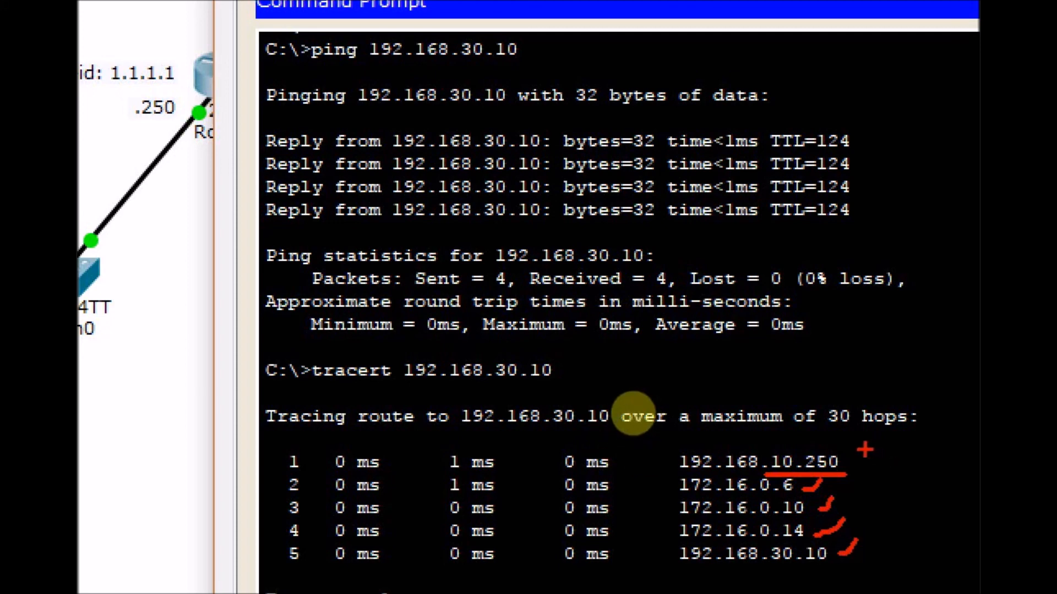
key("Escape")
left_click(279, 333)
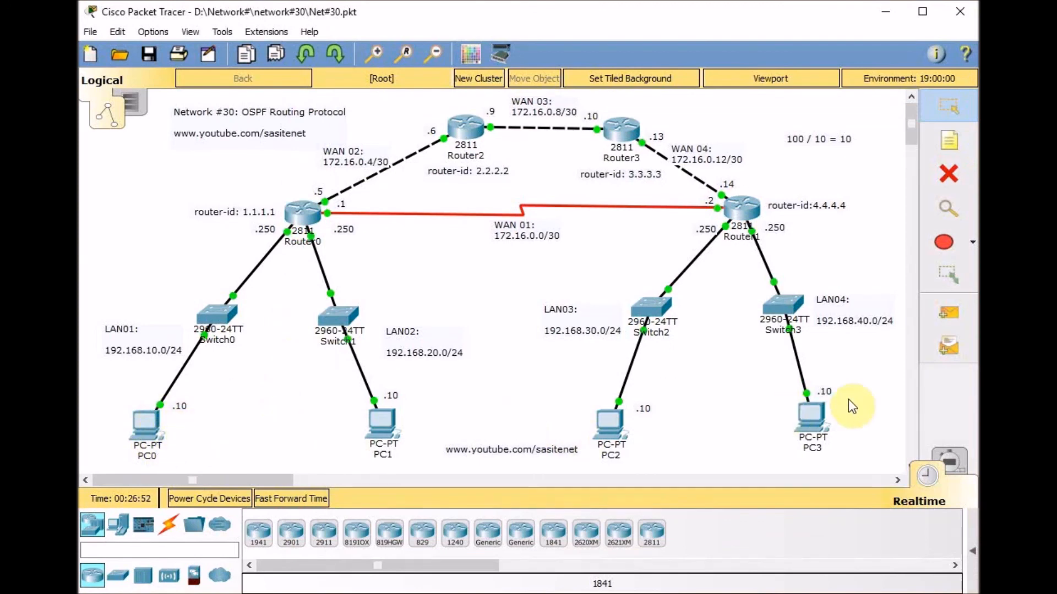
- Ping PC3 at 192.168.40.10 from PC0's command prompt
left_click(158, 430)
key("Up")
key("Up")
key("BackSpace")
key("BackSpace")
key("BackSpace")
key("BackSpace")
key("BackSpace")
type("40.10")
key("Return")
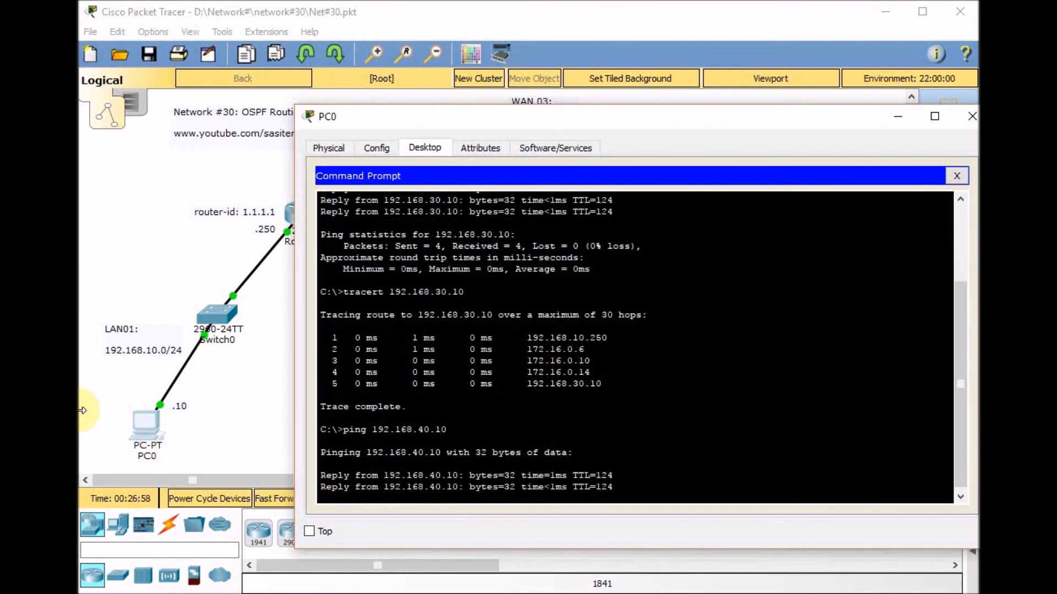
left_click(261, 388)
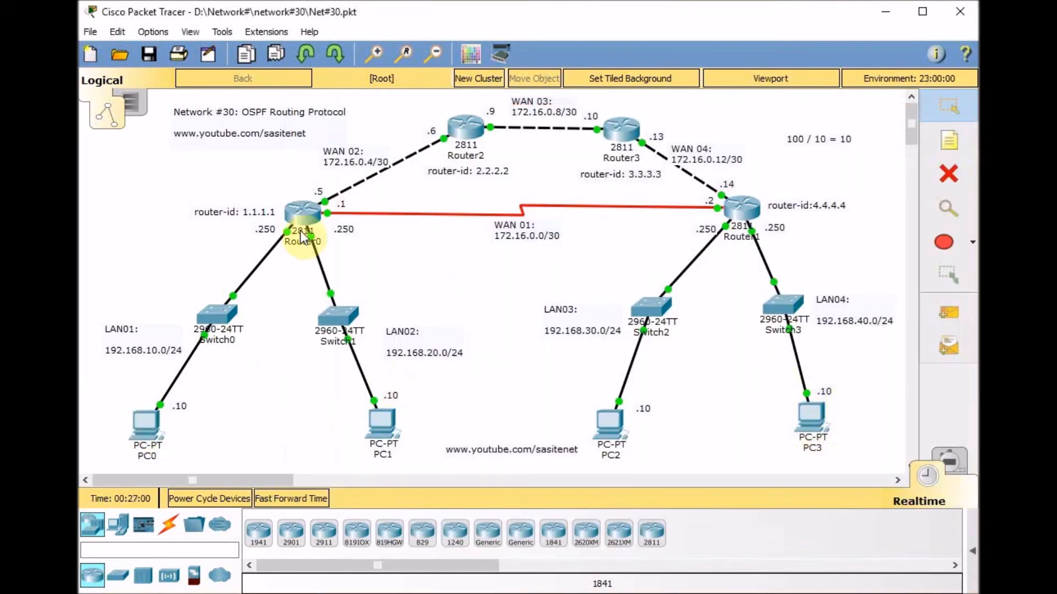
- List Router0's OSPF neighbors with "sh ip ospf neighbor" and examine the state of each neighbor
left_click(311, 215)
key("Return")
key("Return")
key("Return")
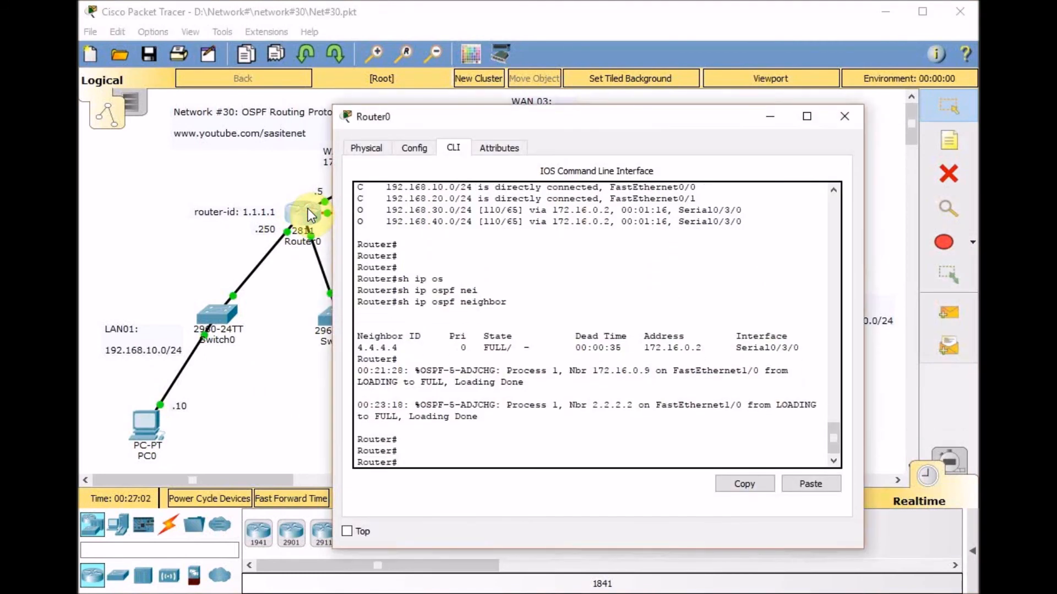
type("sh ip os")
key("Tab")
type("nei")
key("Tab")
key("Return")
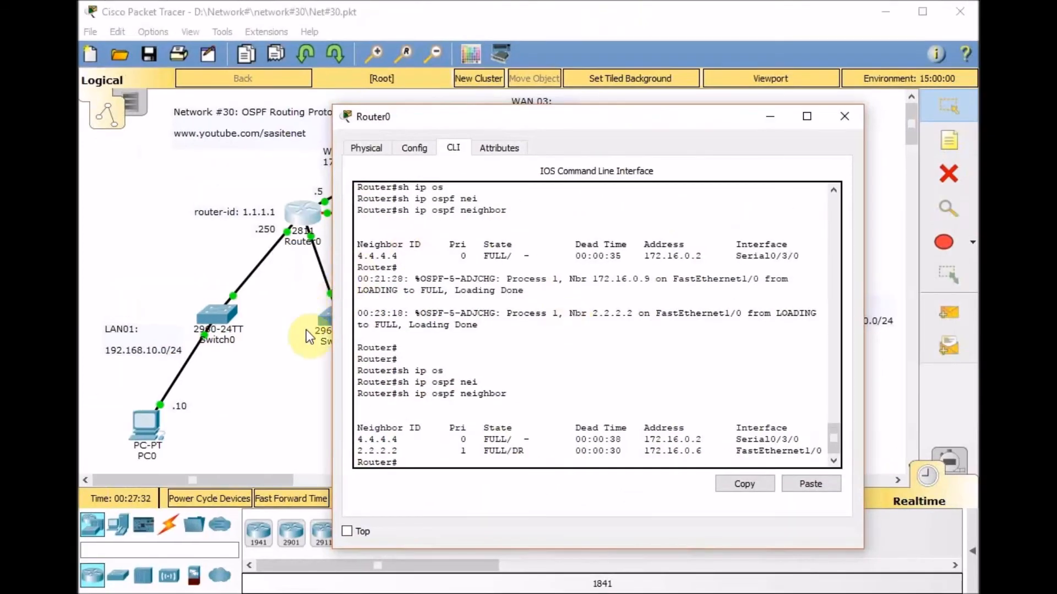
- Display Router0's routing table with "sh ip route" and examine the metrics of the OSPF routes
key("Return")
key("Return")
key("Return")
type("sh ip route")
key("Return")
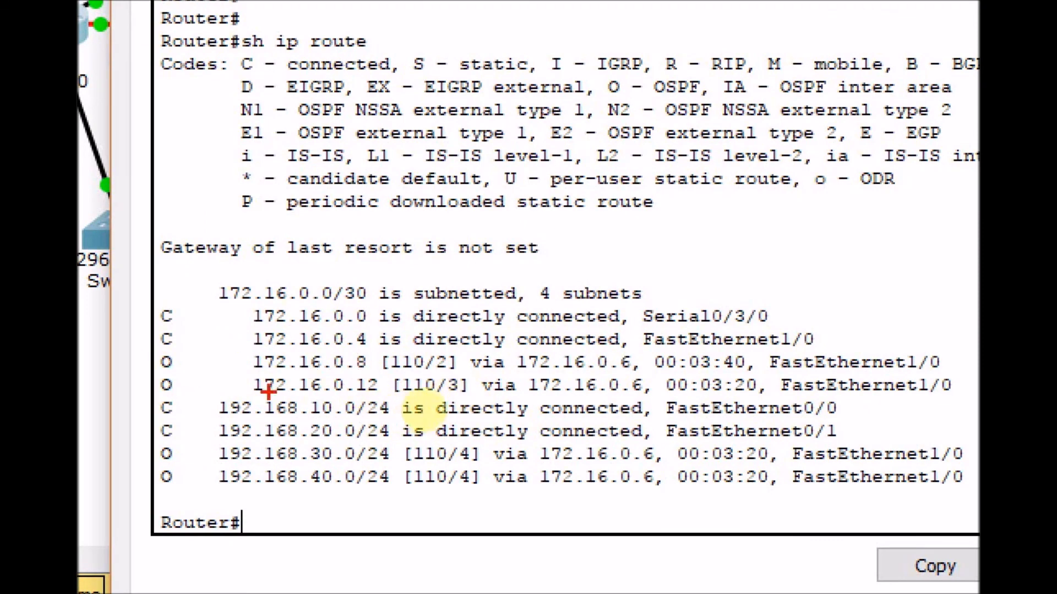
left_click_drag(359, 392, 447, 369)
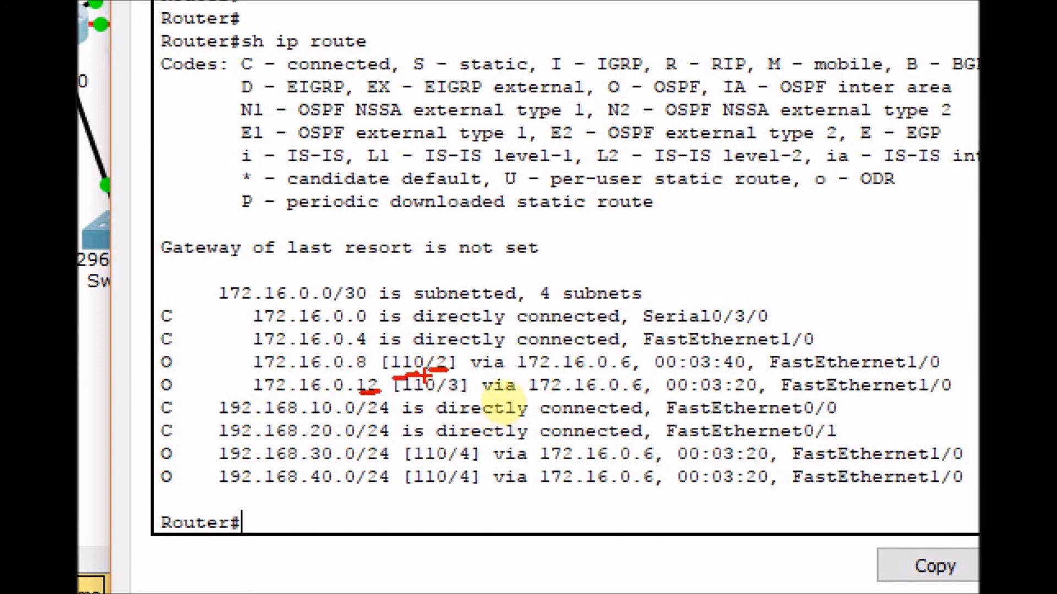
key("Escape")
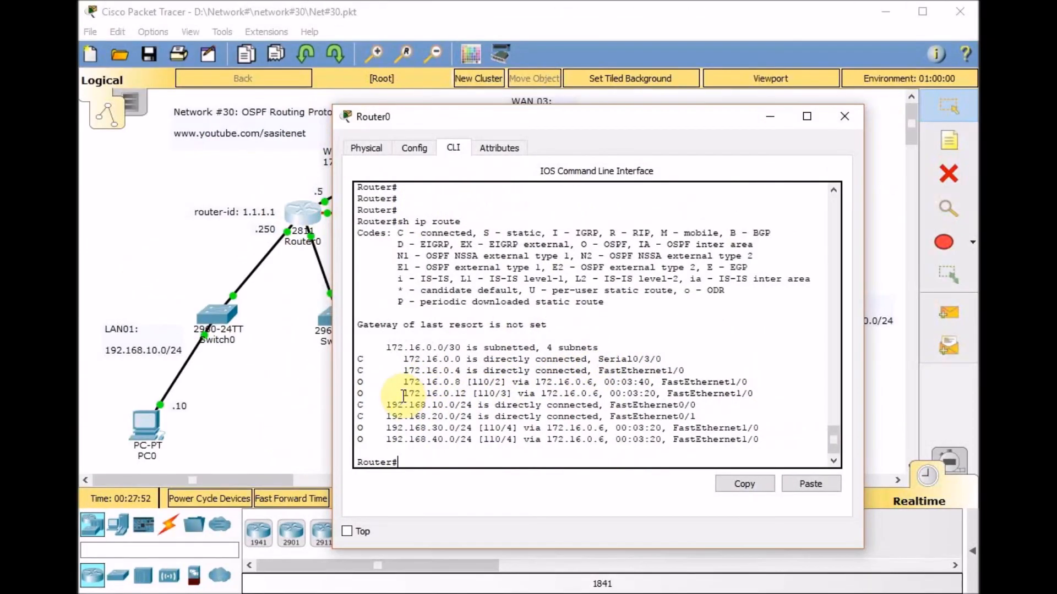
left_click(299, 361)
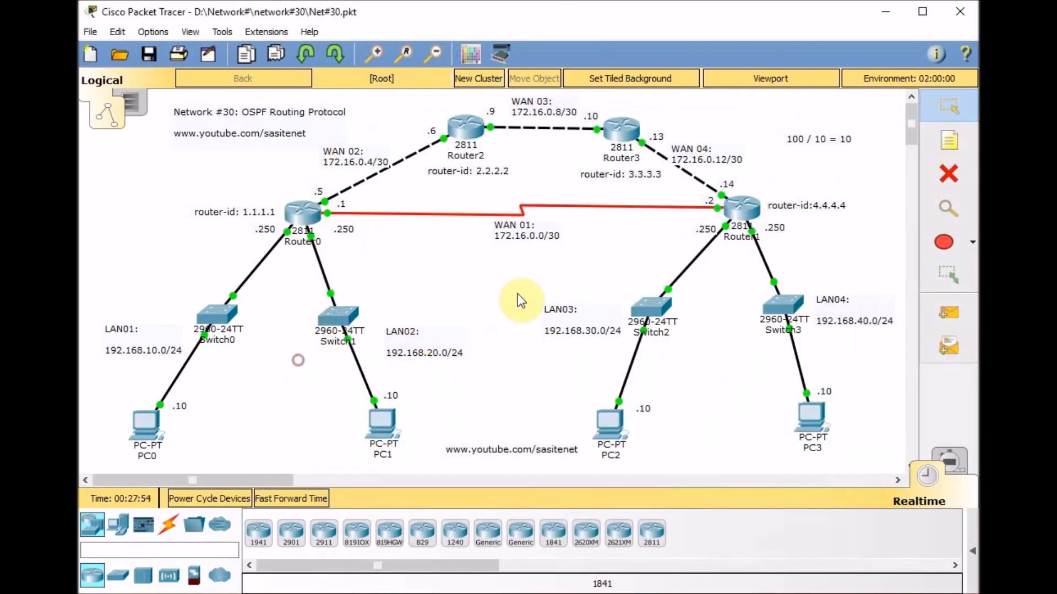